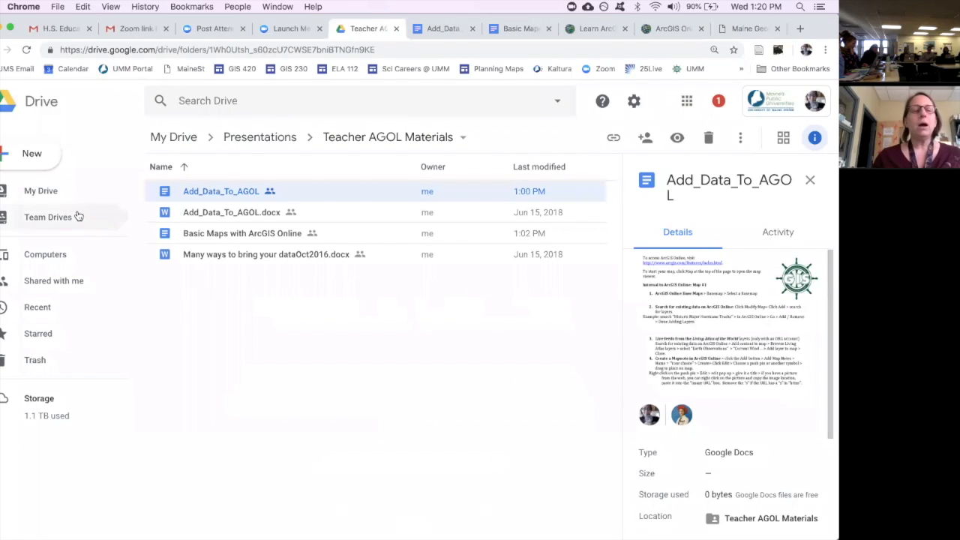
Step: Create a new Google Sheets spreadsheet in the Teacher AGOL Materials folder, keeping the folder's sharing
click(30, 156)
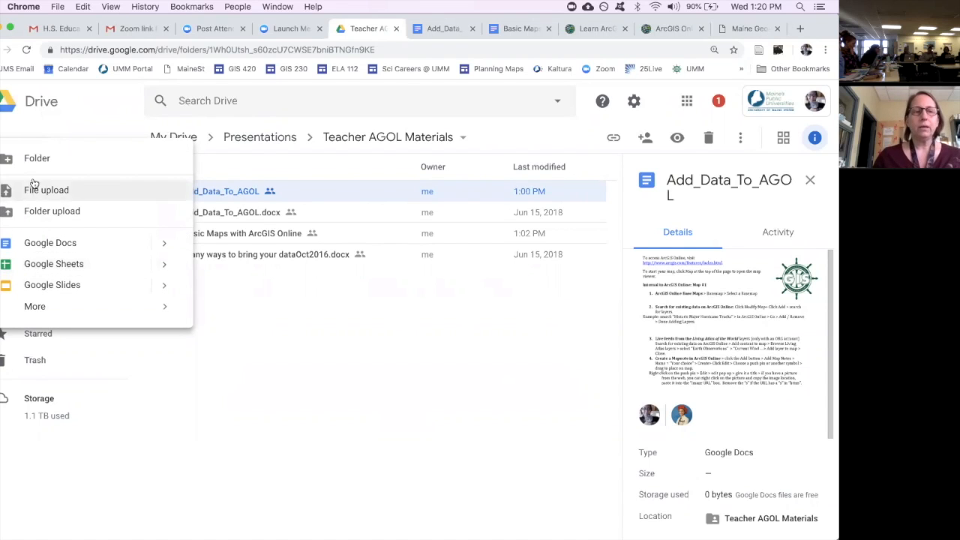
click(42, 264)
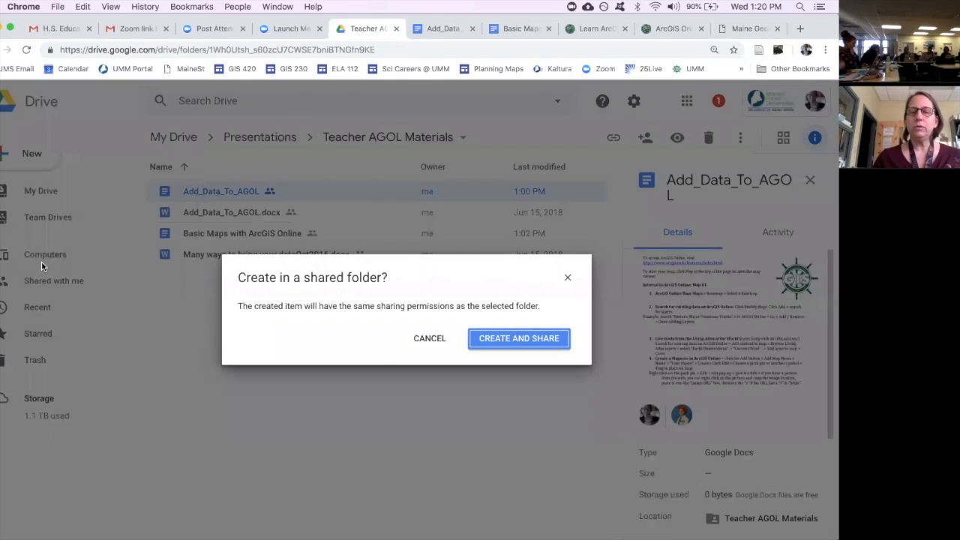
click(518, 338)
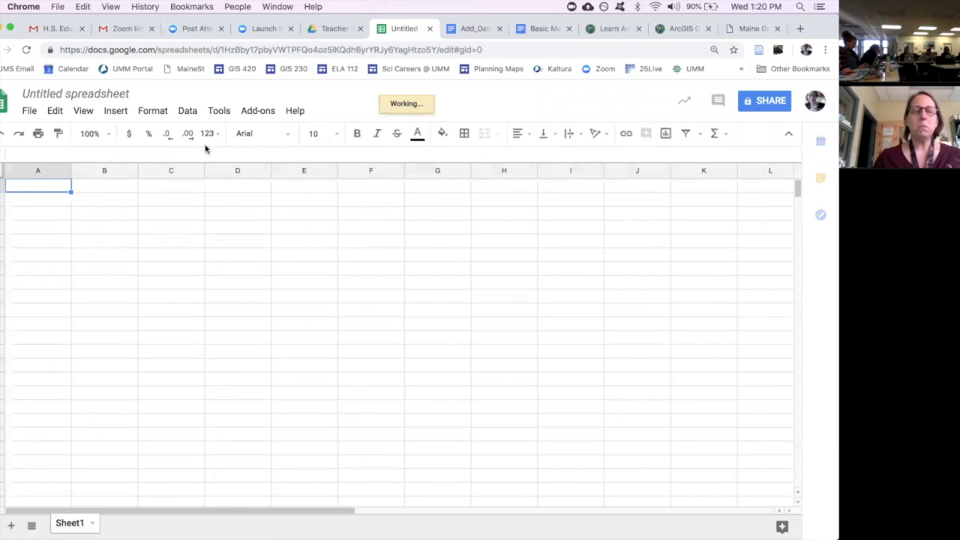
Step: Set the blank spreadsheet's zoom level to 200%
click(107, 135)
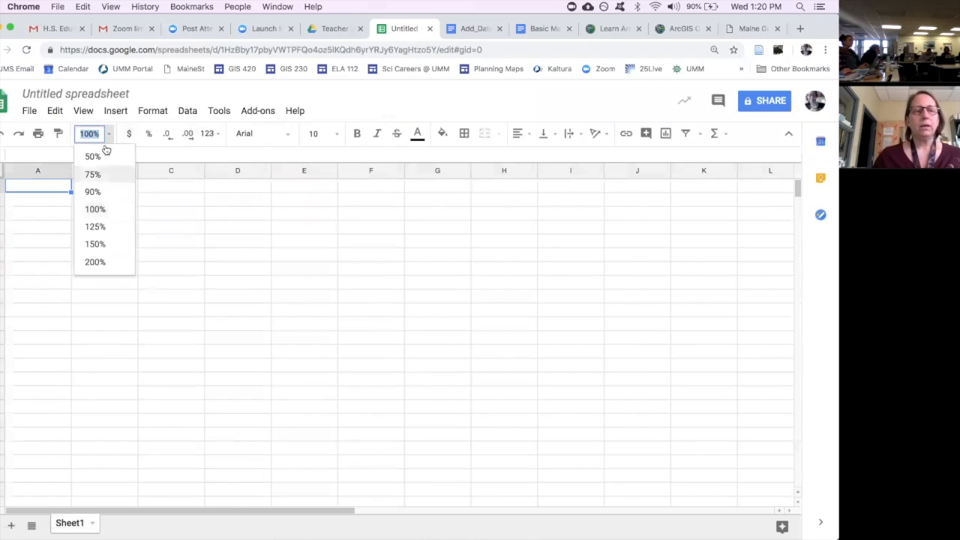
click(95, 261)
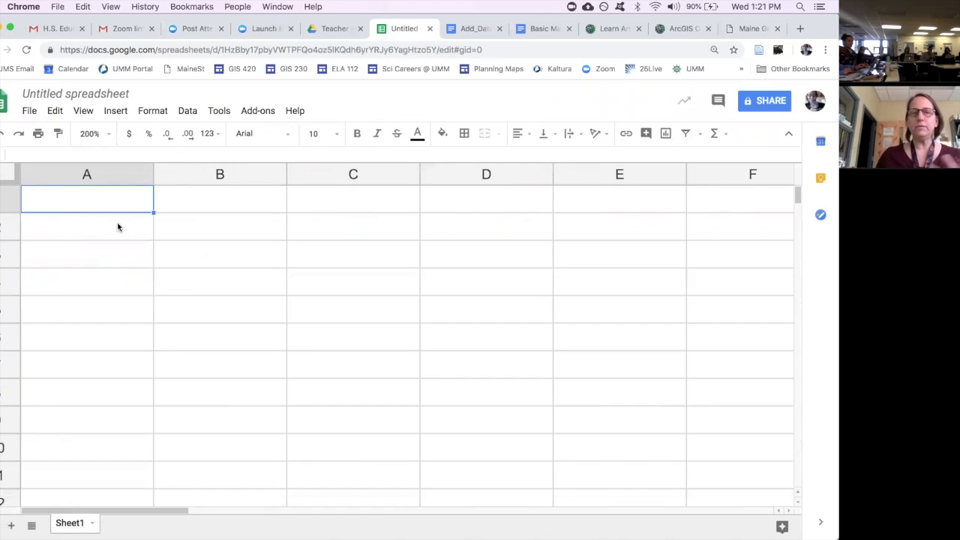
click(102, 94)
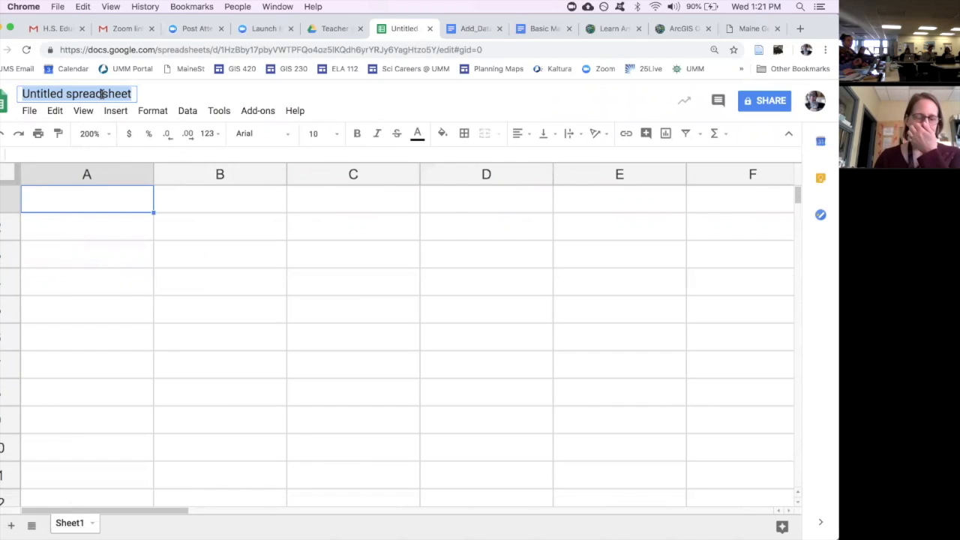
Step: Title the file 'Tora GPS Spreadsheet' and enter headers Latitude, Longitude, Type, Name in A1–D1
text(Tora)
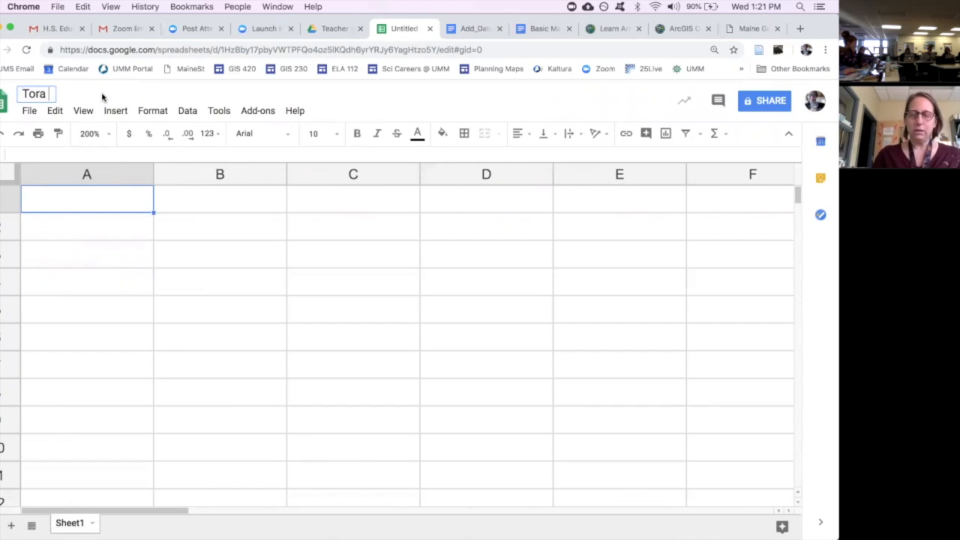
text( GPS Spr)
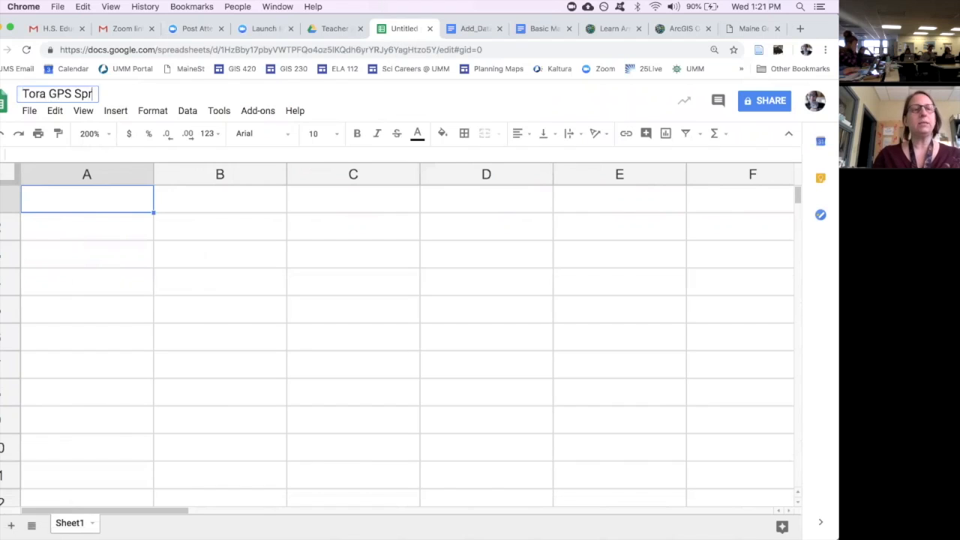
text(eadsheet)
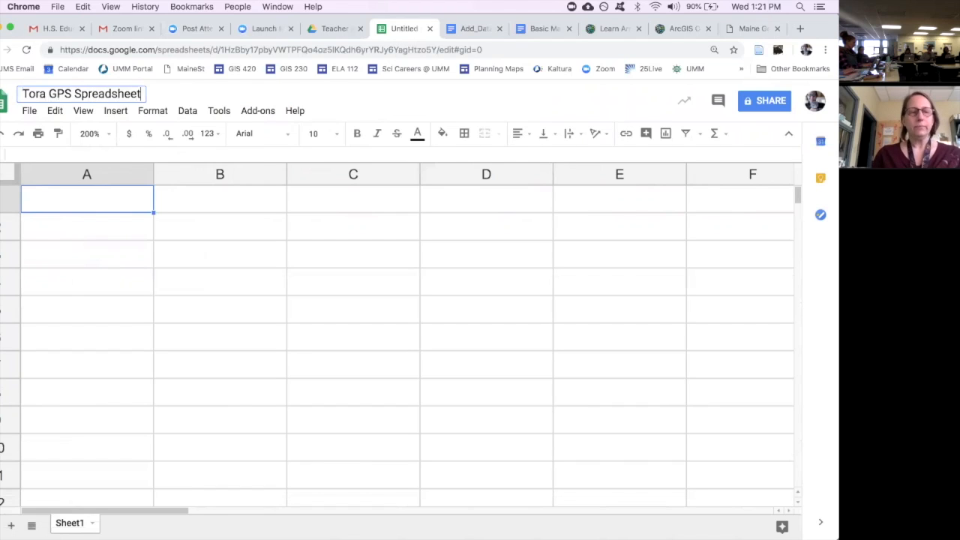
click(86, 200)
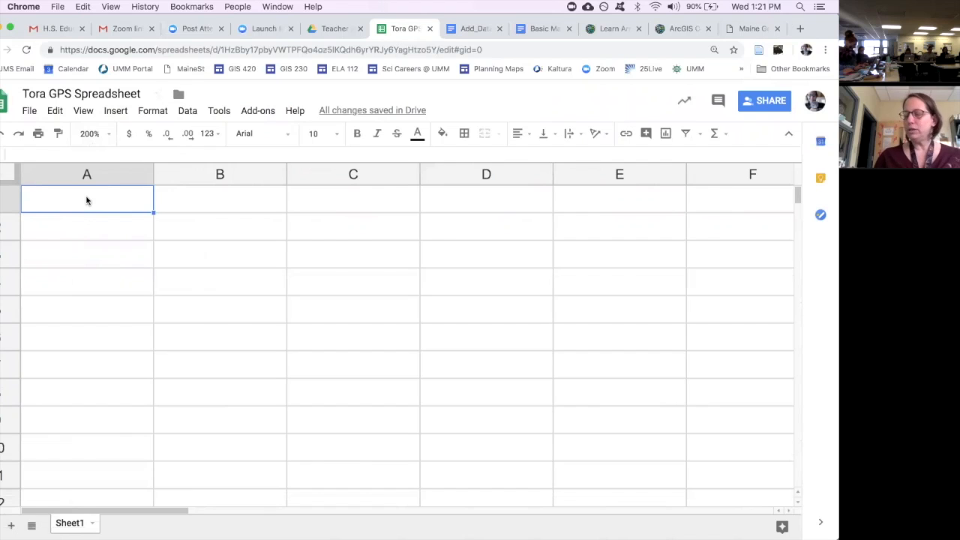
text(Latitude)
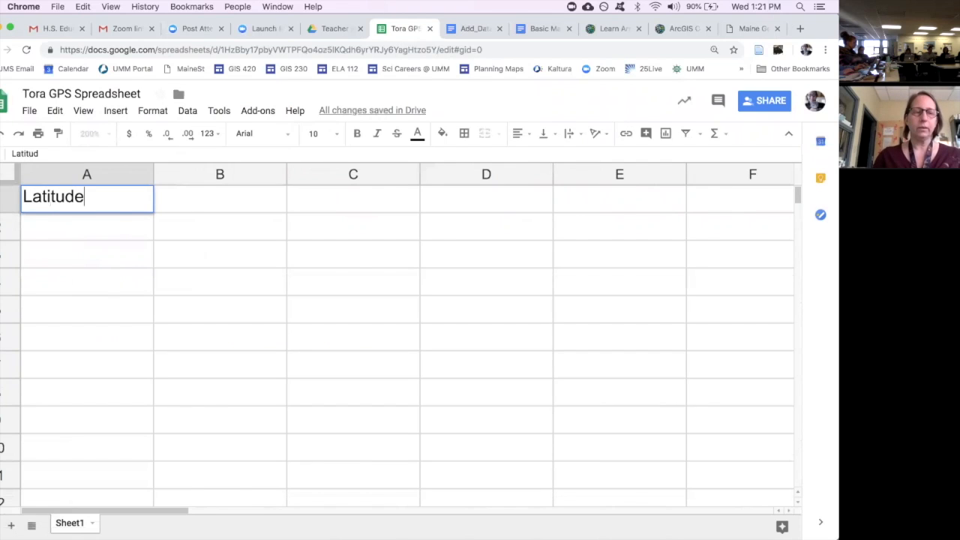
click(188, 203)
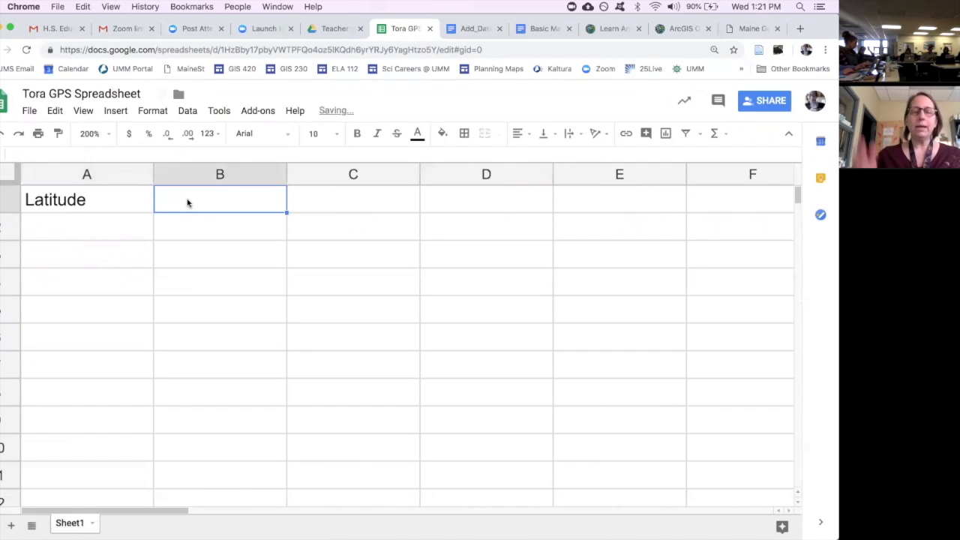
text(Long)
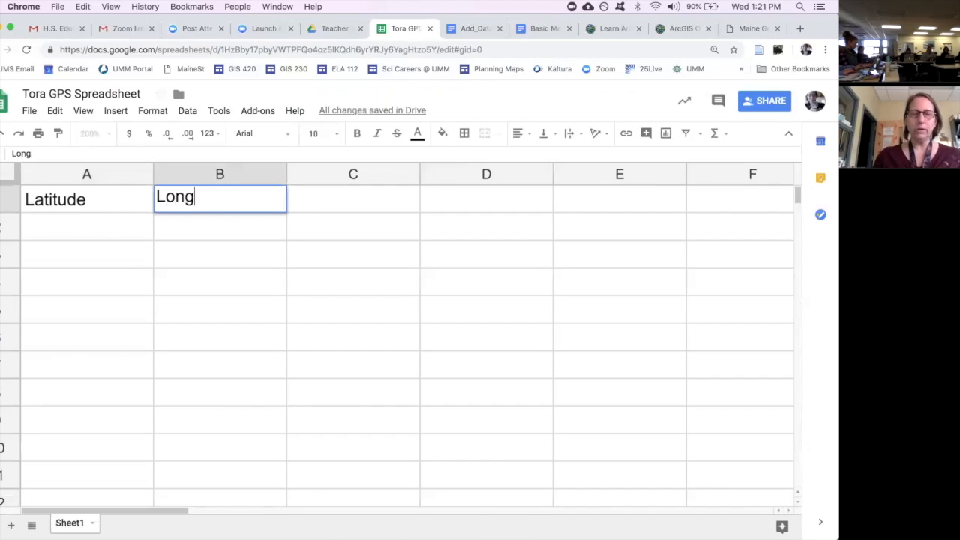
text(itude)
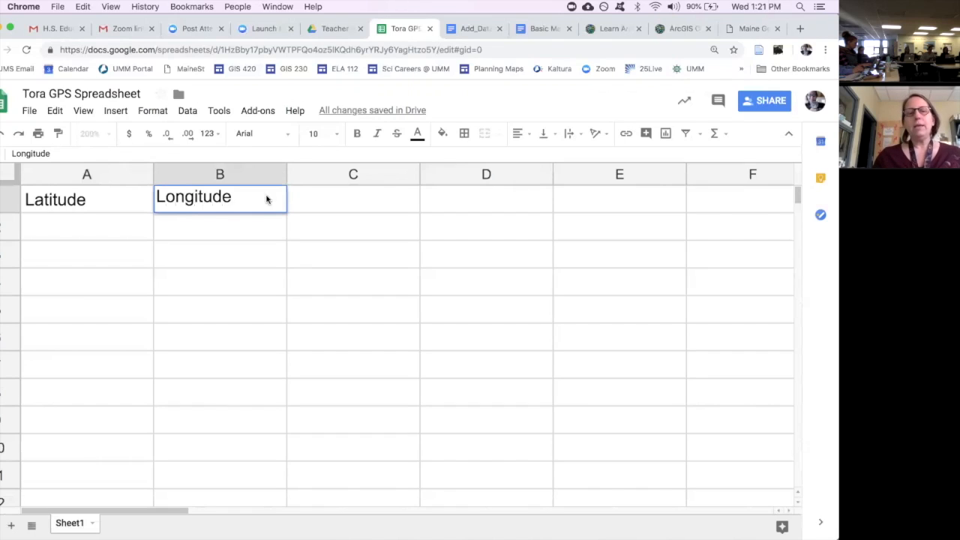
click(326, 206)
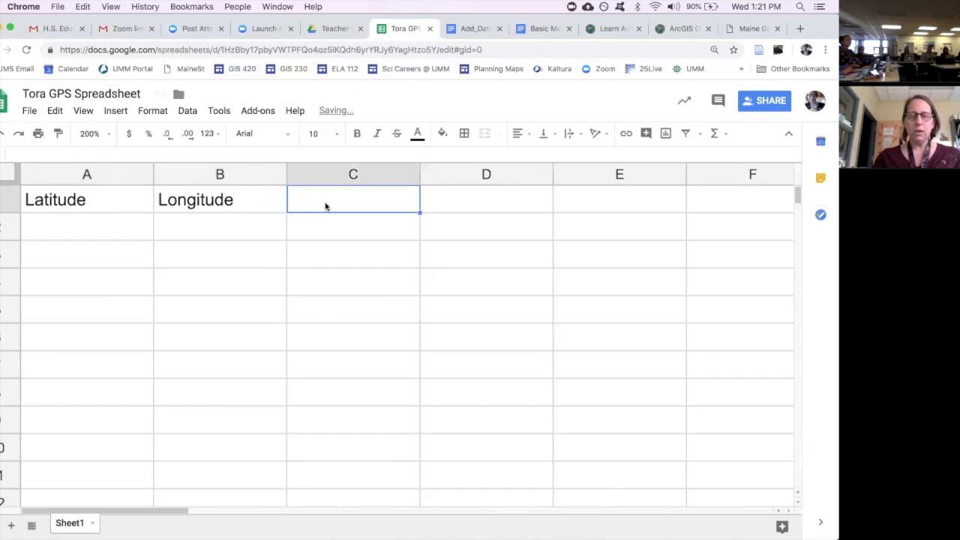
text(Type)
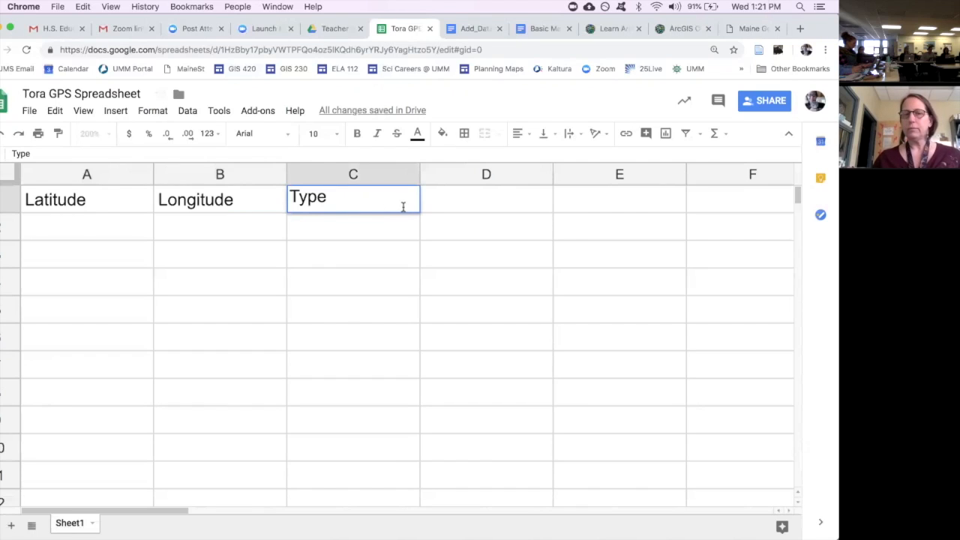
click(468, 210)
text(Name)
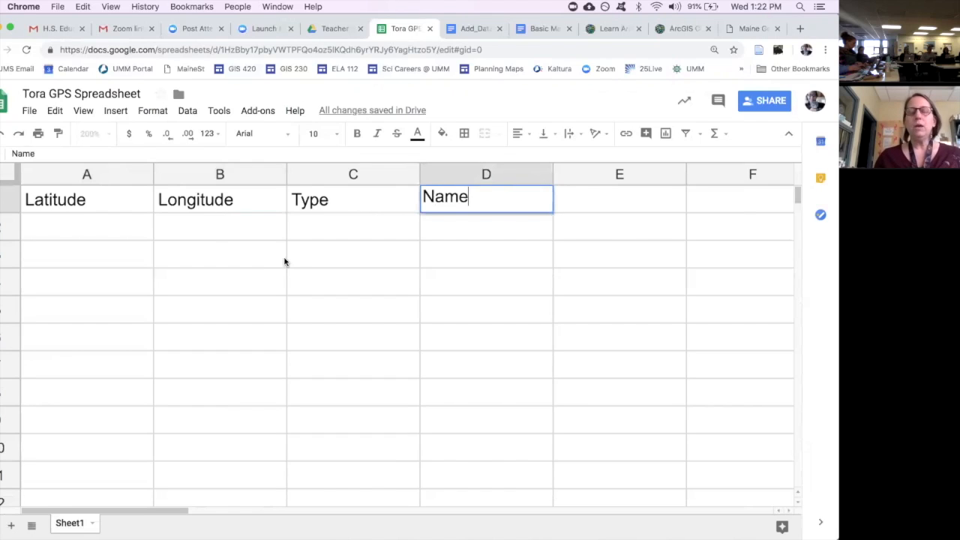
click(314, 308)
click(319, 237)
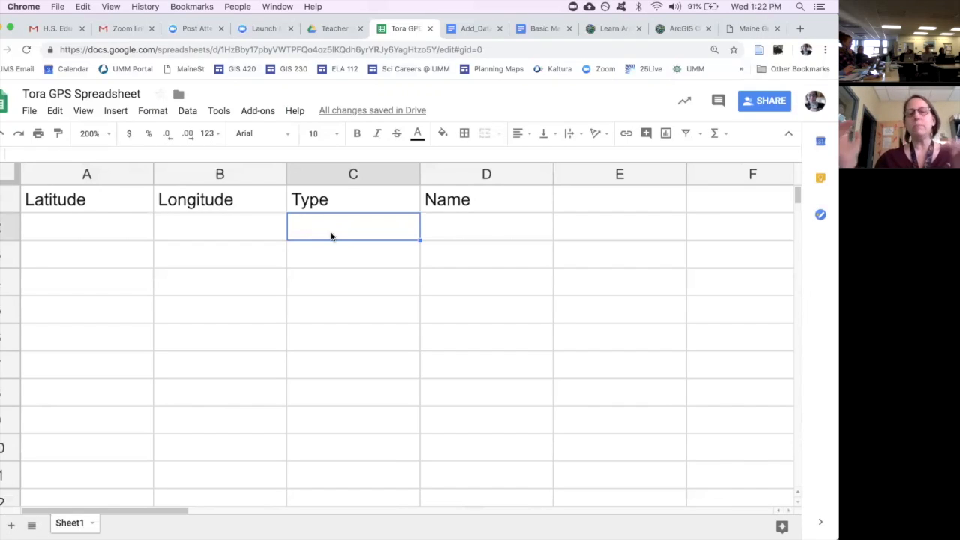
Step: Enter Office in C2 and the person's full name in D2
click(463, 232)
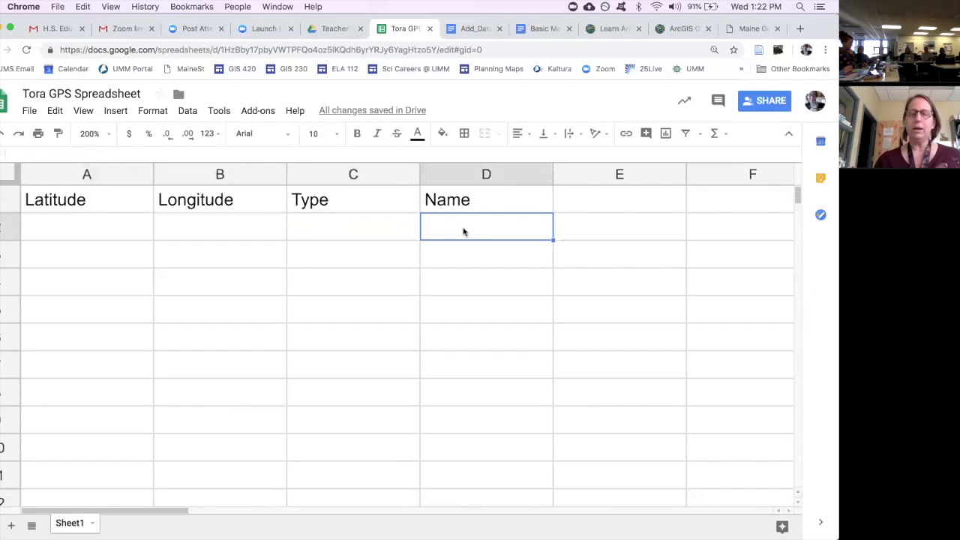
click(76, 228)
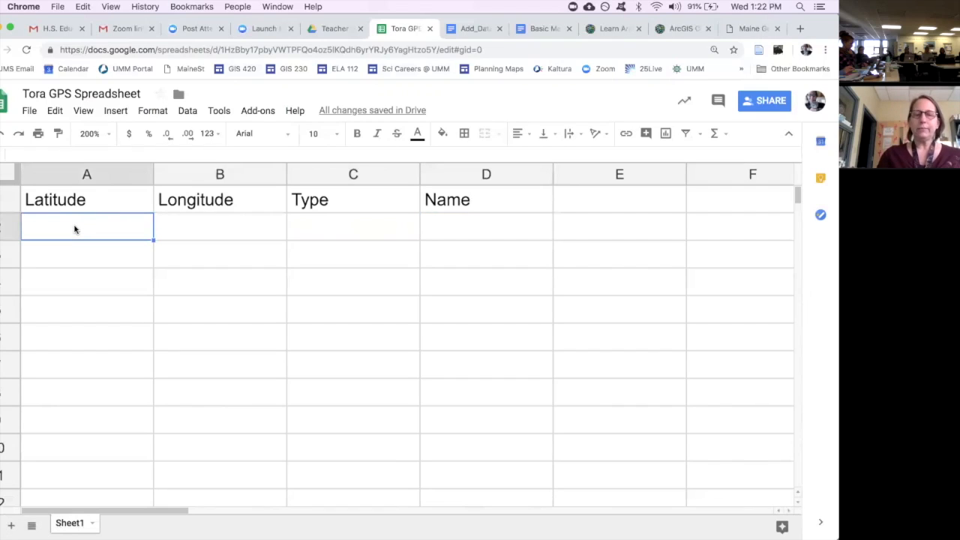
click(350, 239)
text(Office)
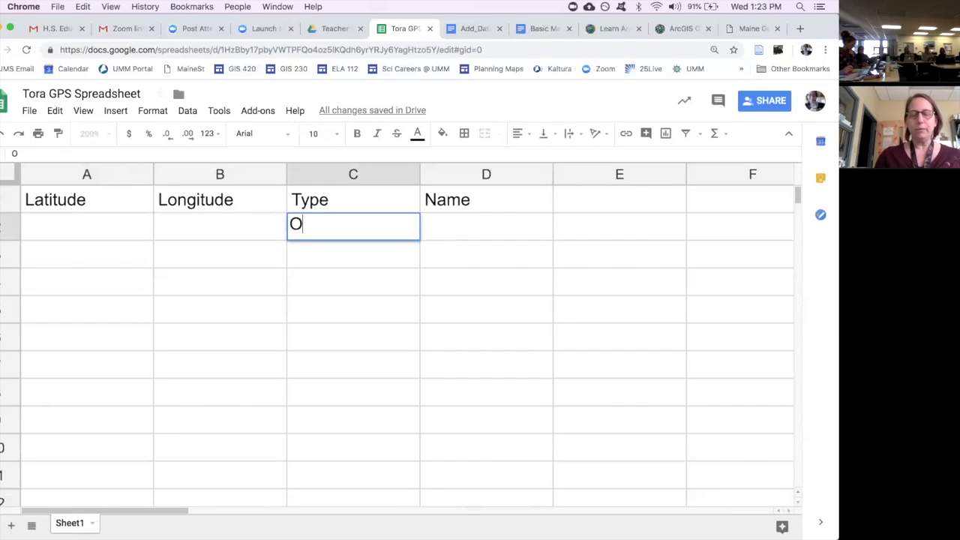
click(484, 231)
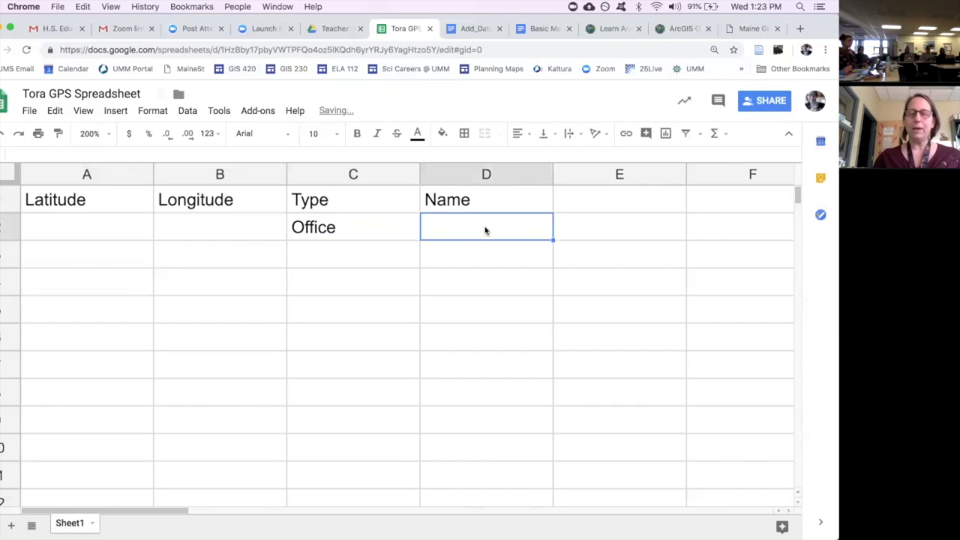
text(Tora John)
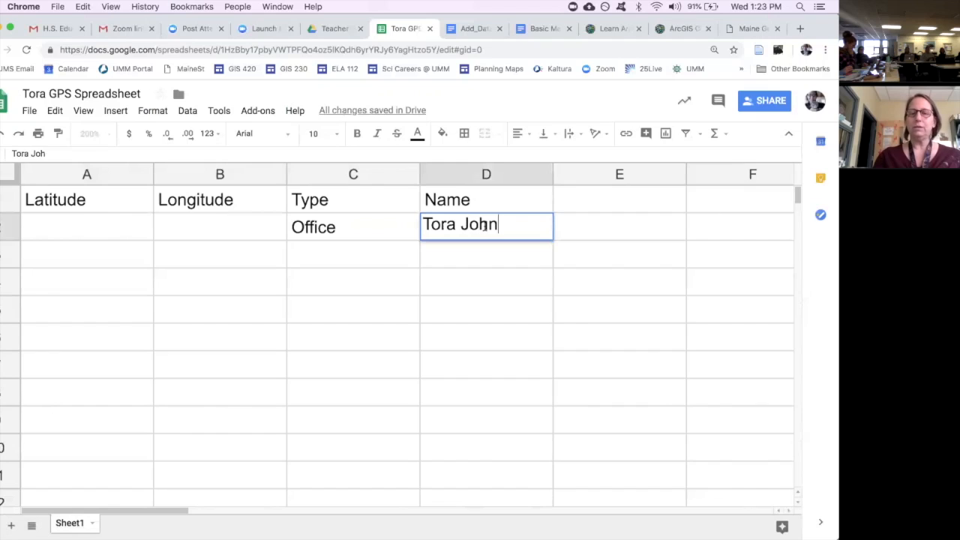
text(son)
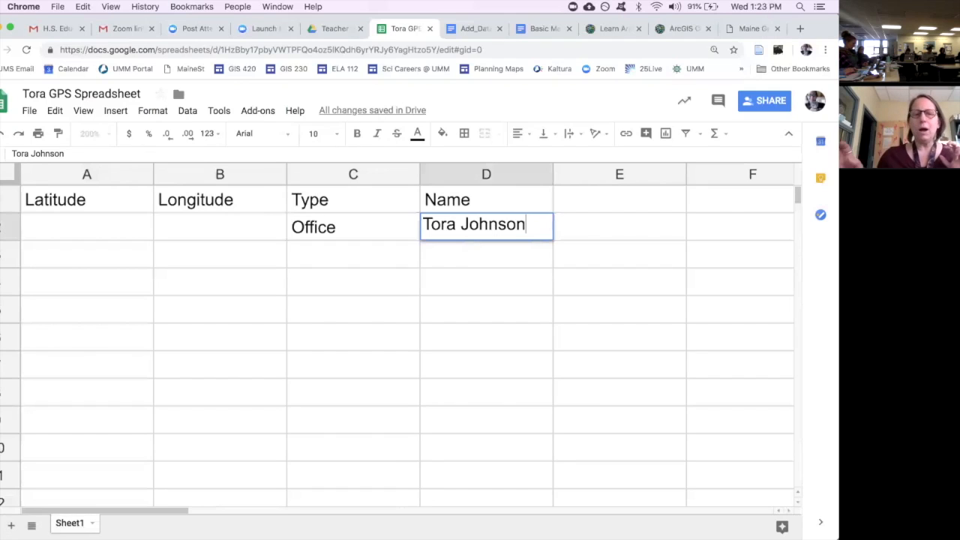
click(93, 233)
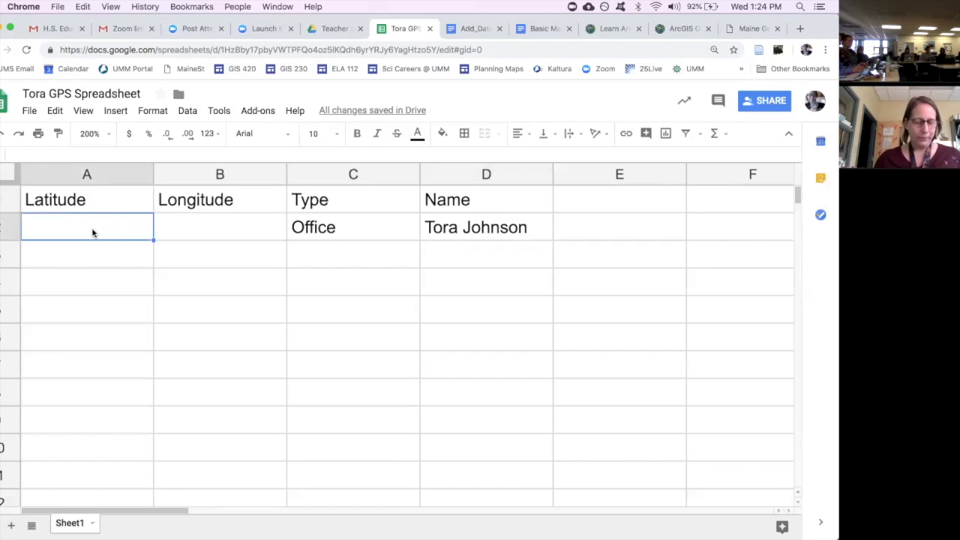
Step: Enter the latitude 44.708490 in cell A2
text(44.)
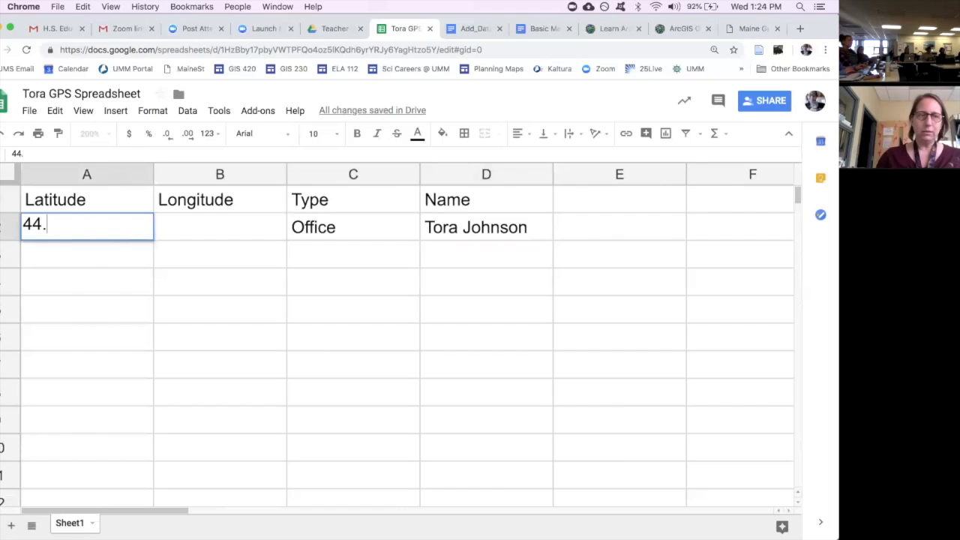
text(708)
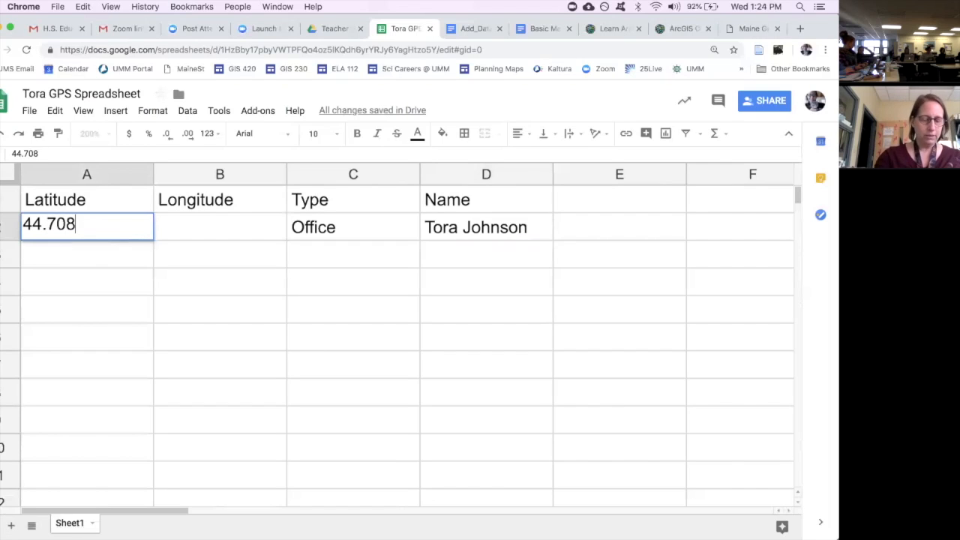
text(4)
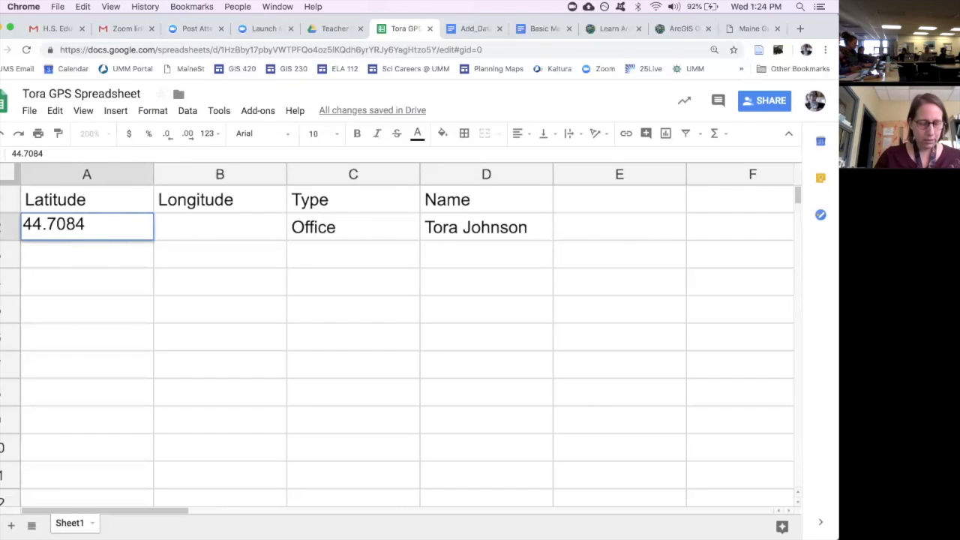
text(90)
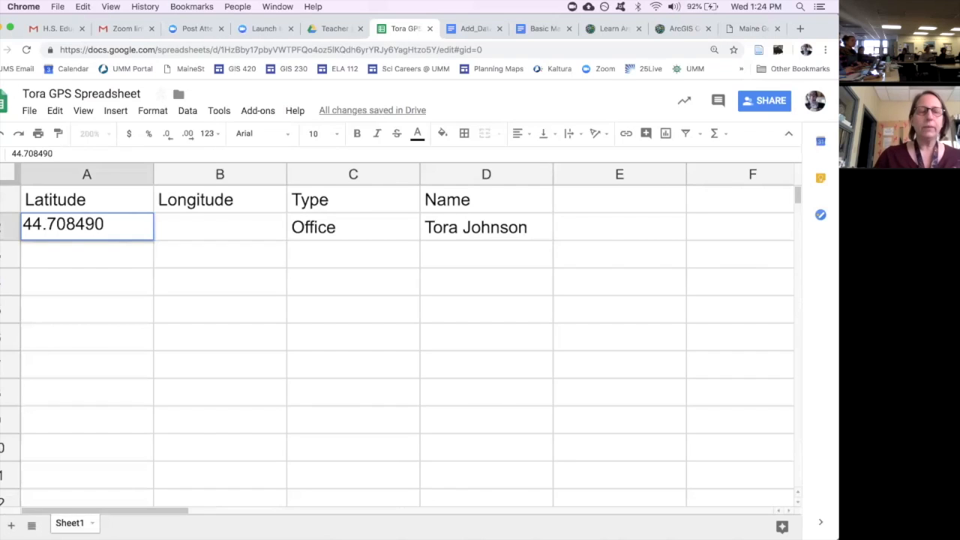
click(180, 232)
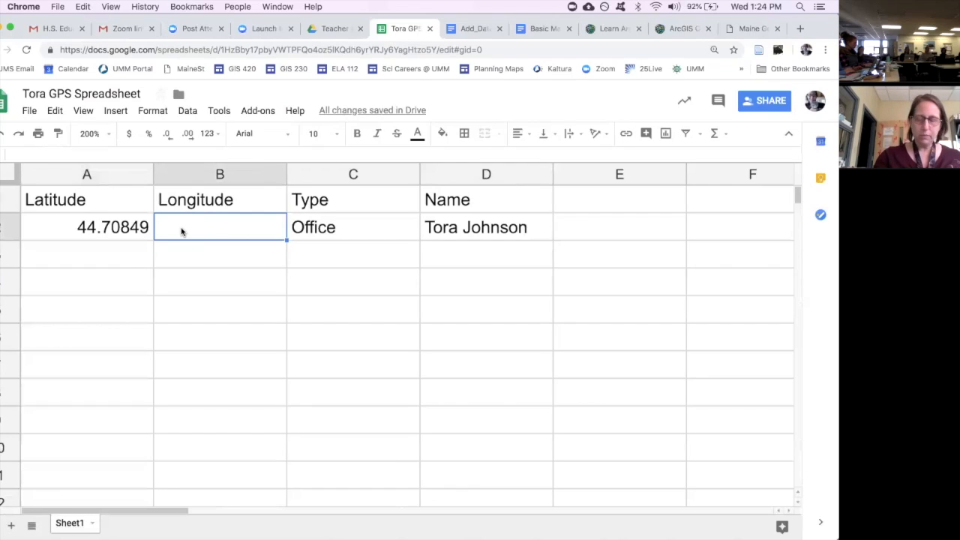
Step: Enter the longitude -67.457840 in cell B2
text(-)
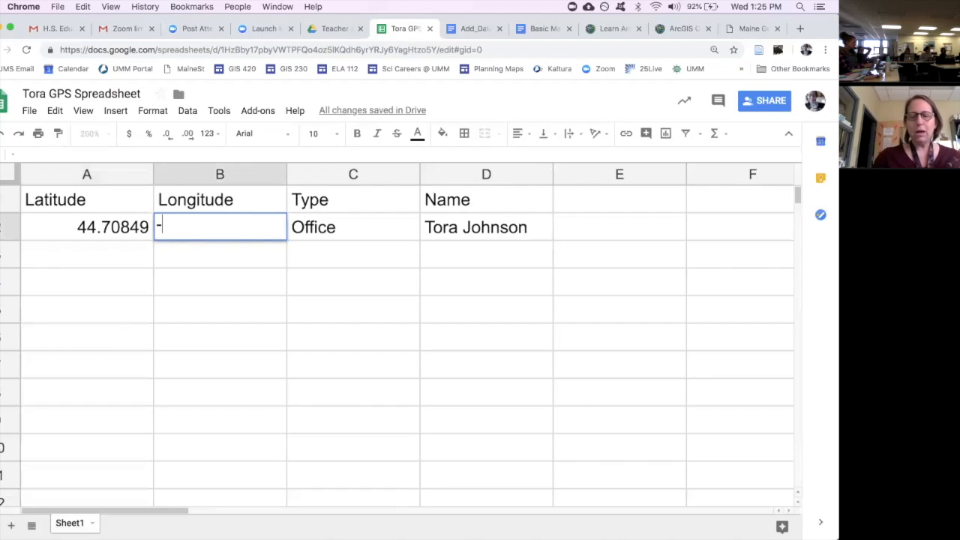
text(67.)
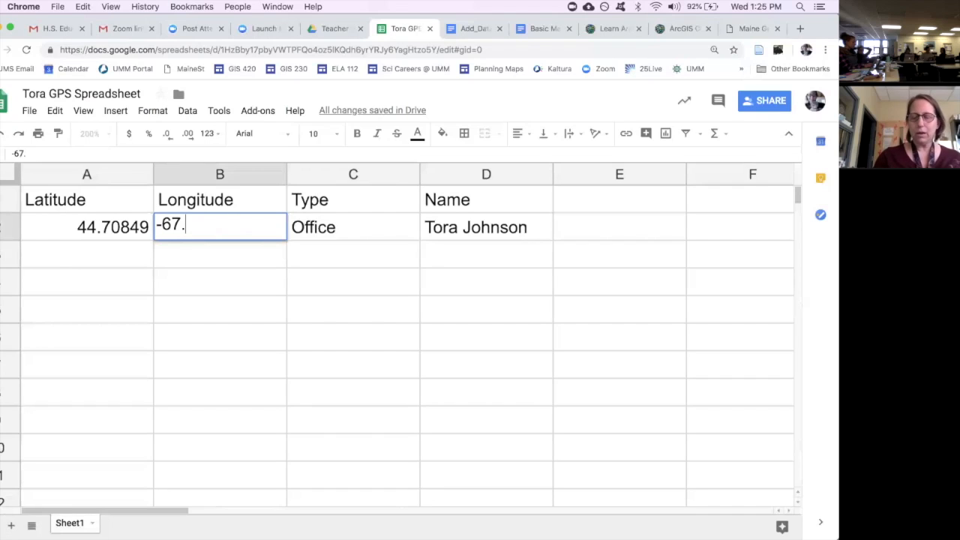
text(4)
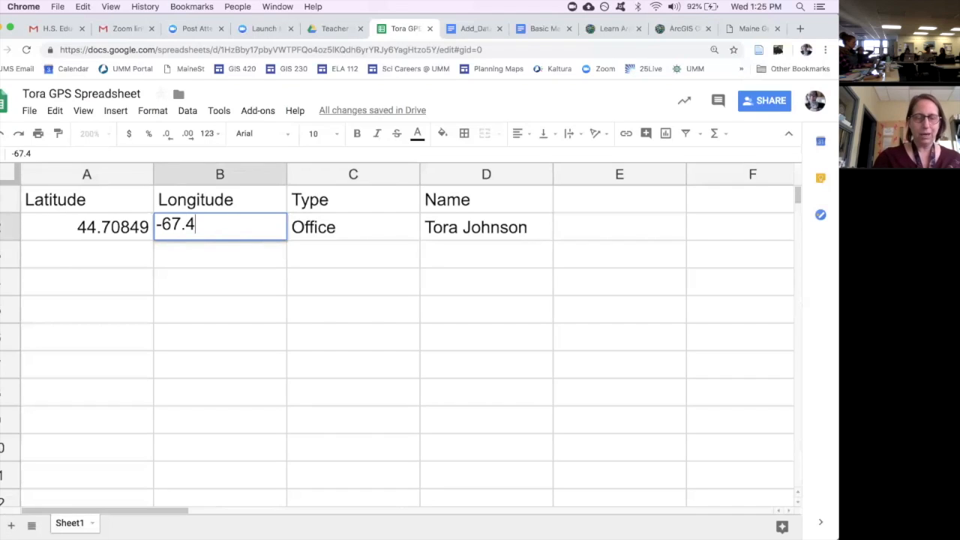
text(57)
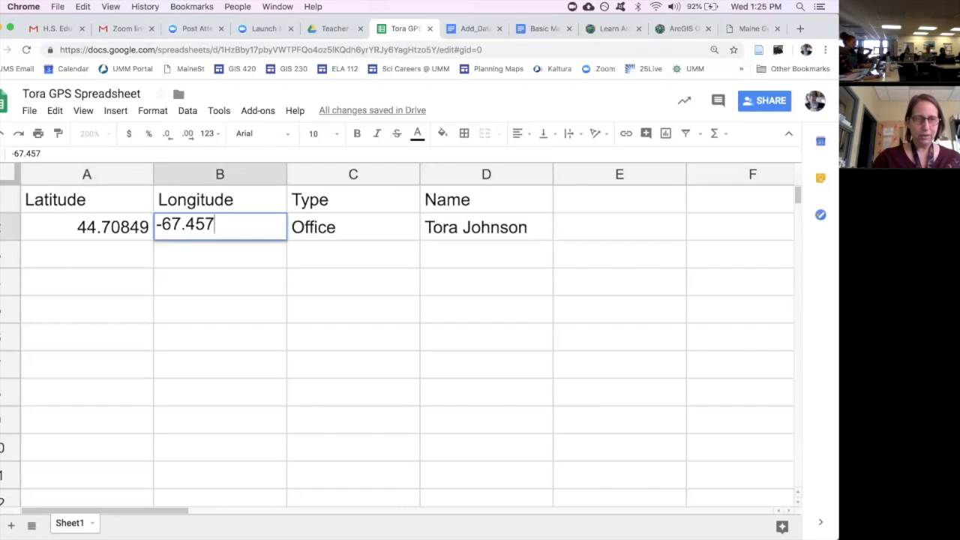
text(84)
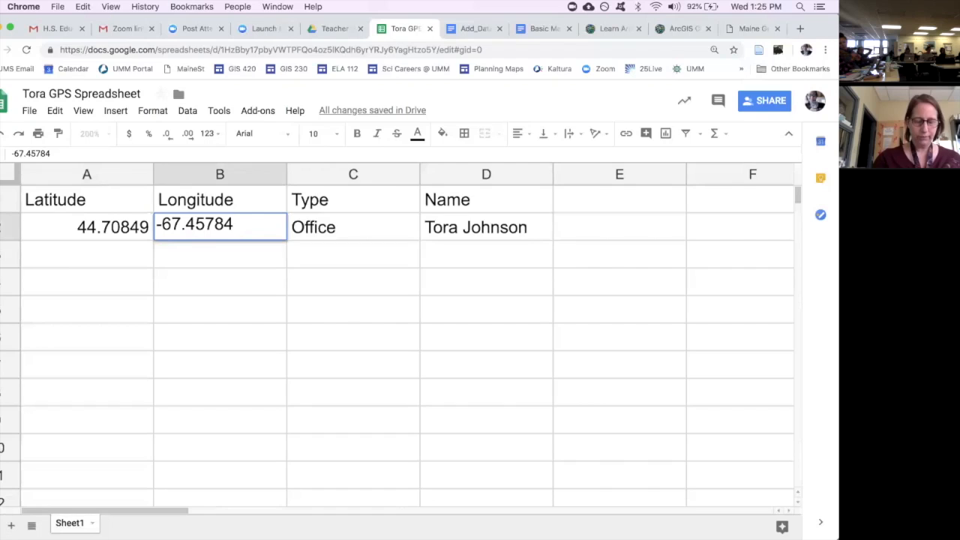
text(0)
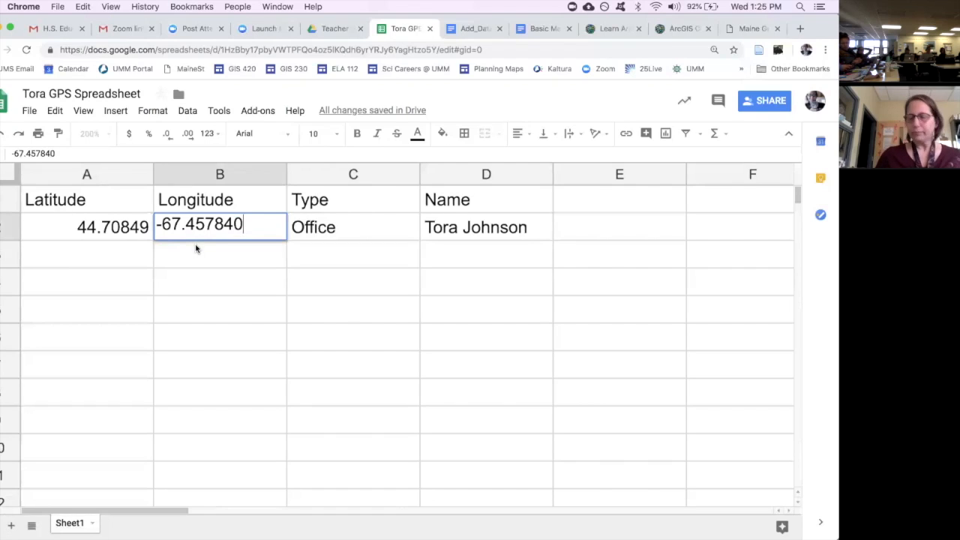
key(Return)
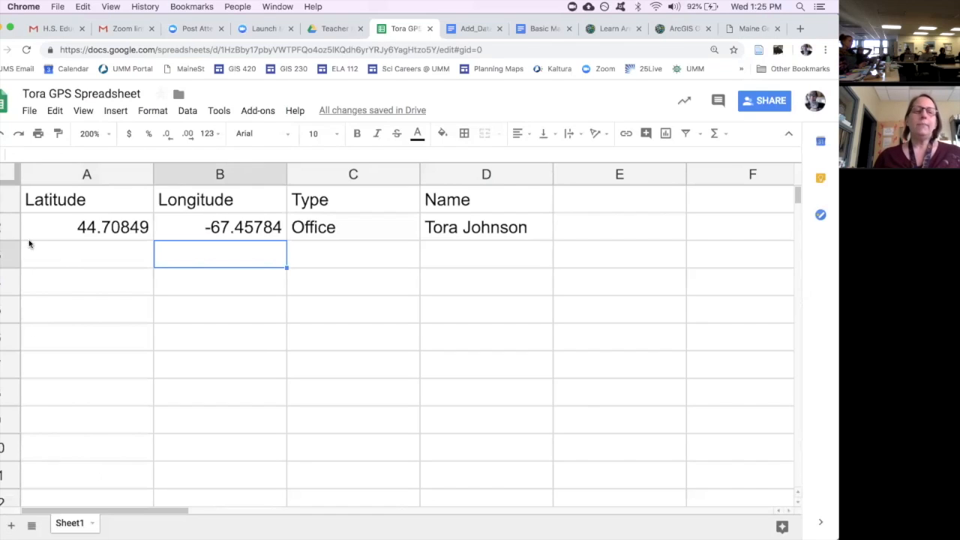
drag(4, 230, 3, 204)
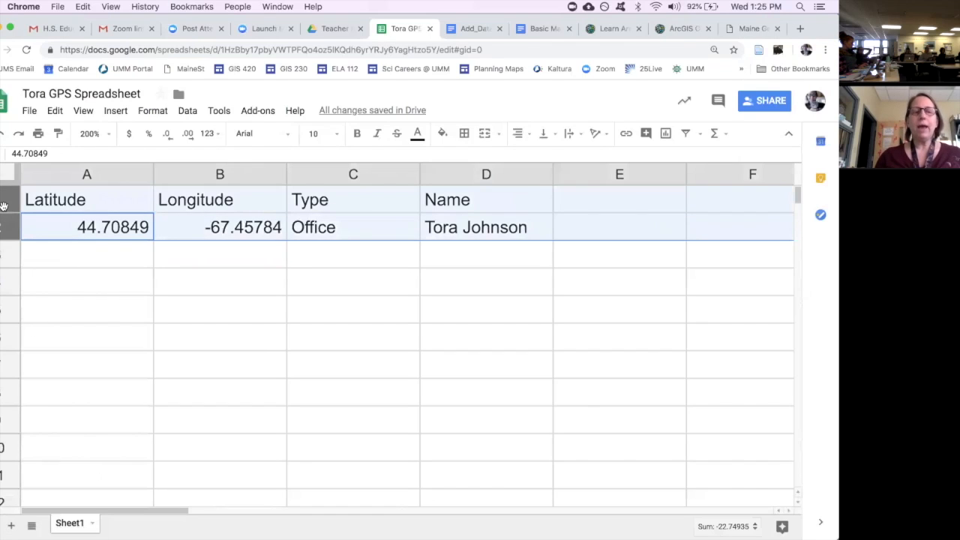
click(87, 198)
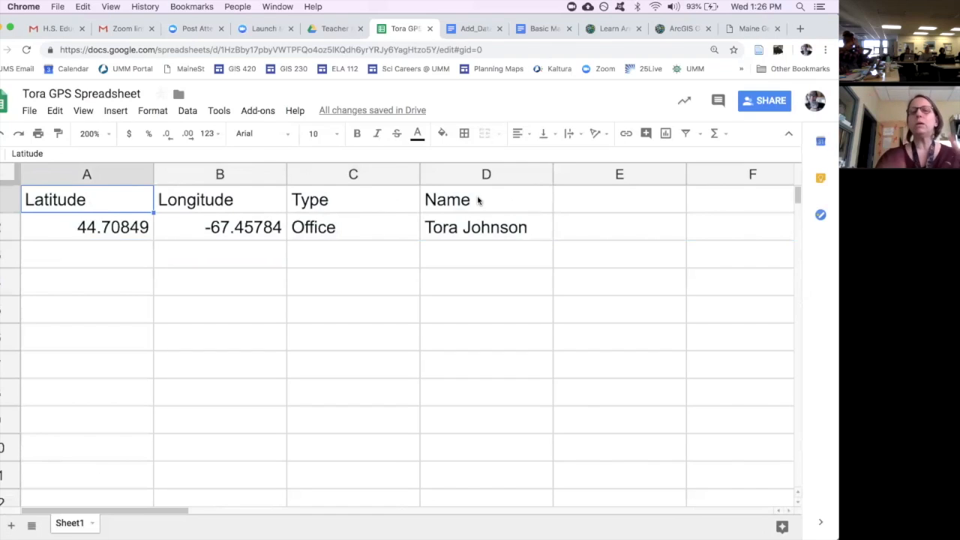
click(359, 197)
double_click(356, 200)
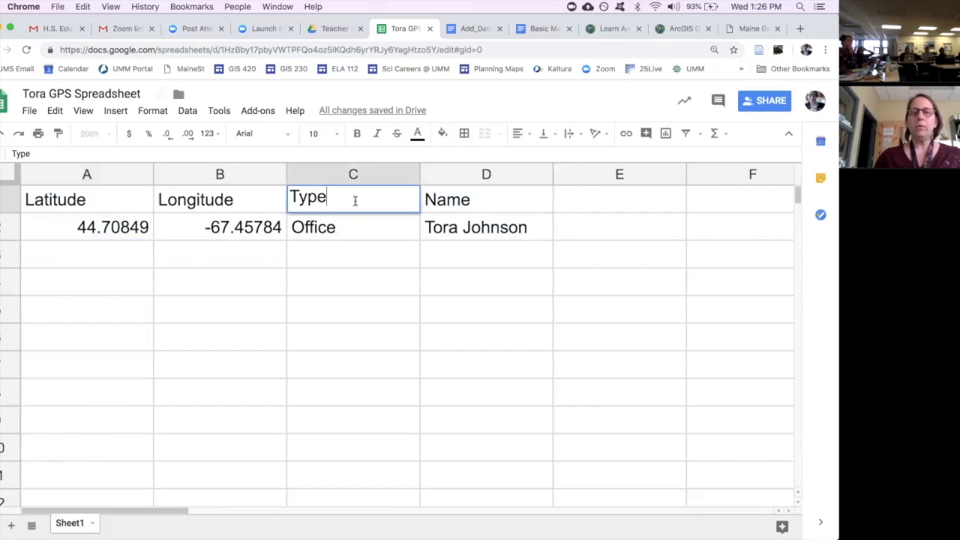
text(_)
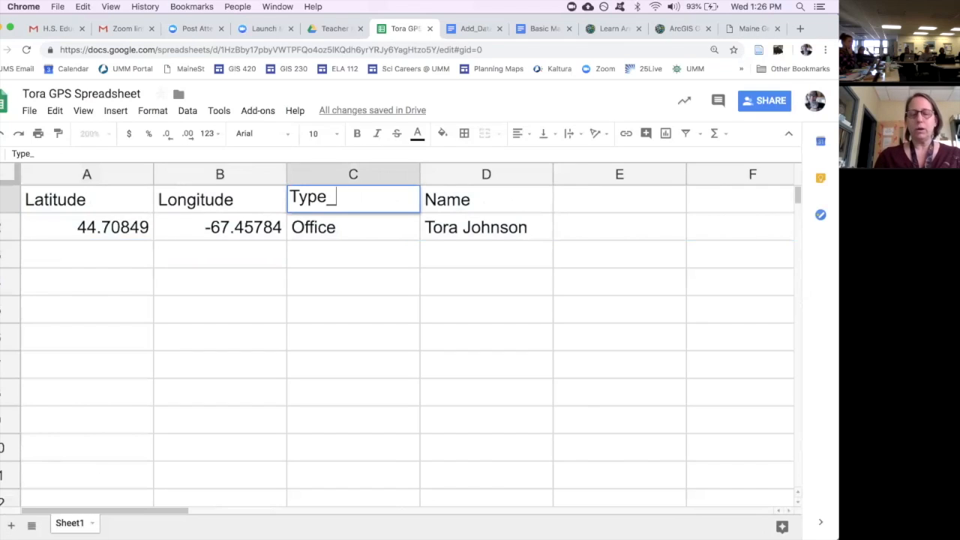
text(2)
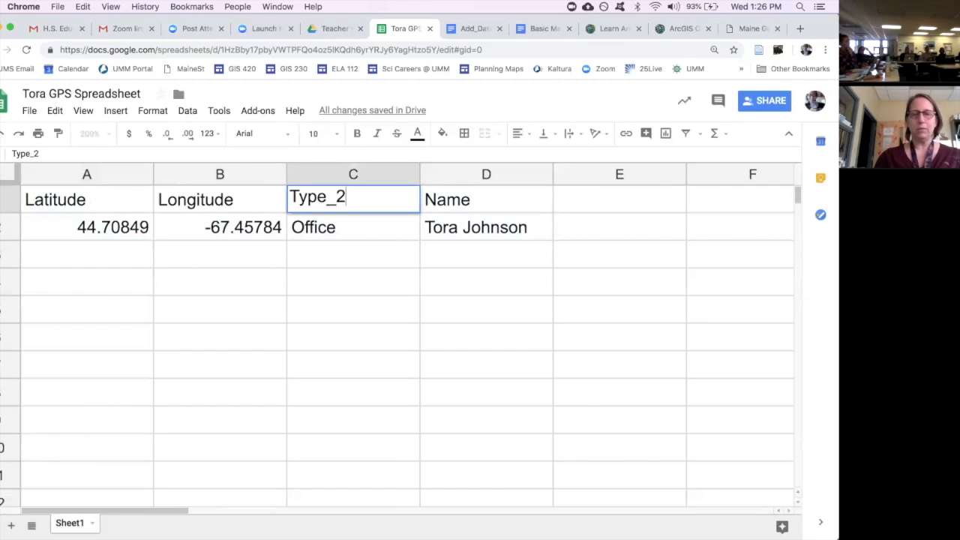
key(BackSpace)
key(BackSpace)
key(BackSpace)
text(e)
key(Return)
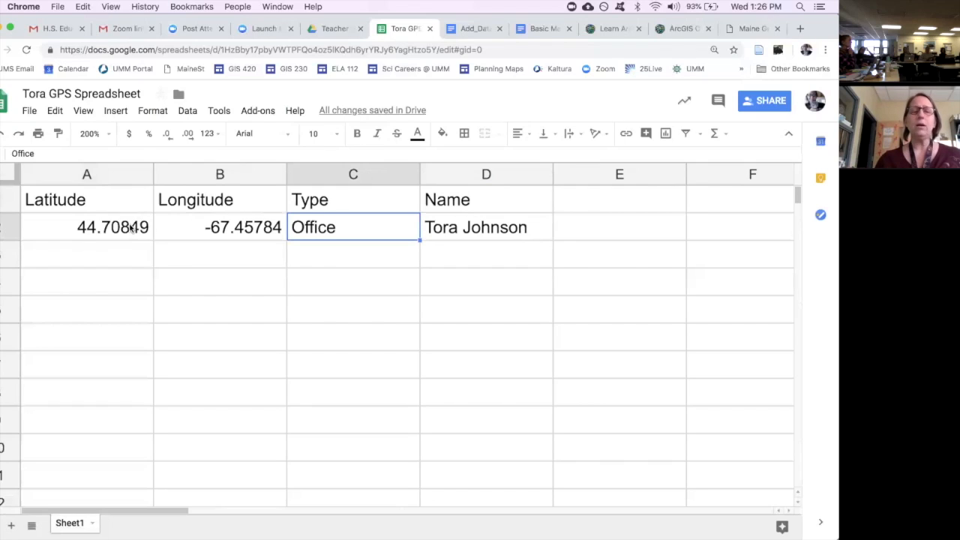
double_click(180, 225)
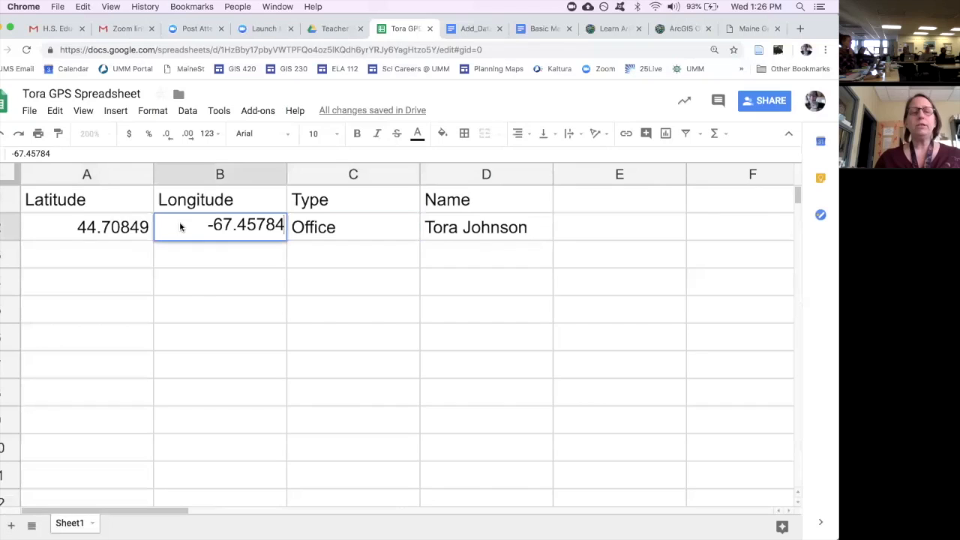
click(255, 273)
click(118, 226)
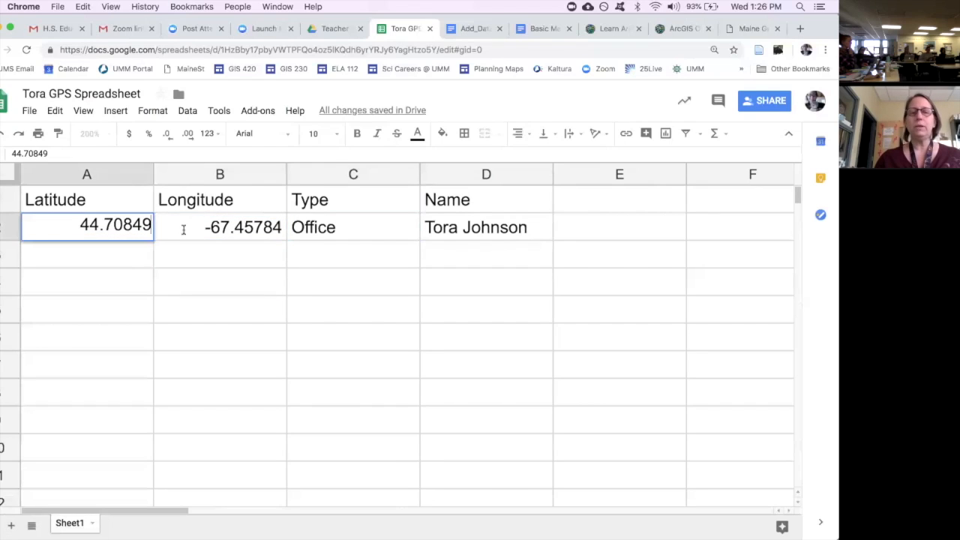
click(371, 231)
click(450, 232)
click(367, 237)
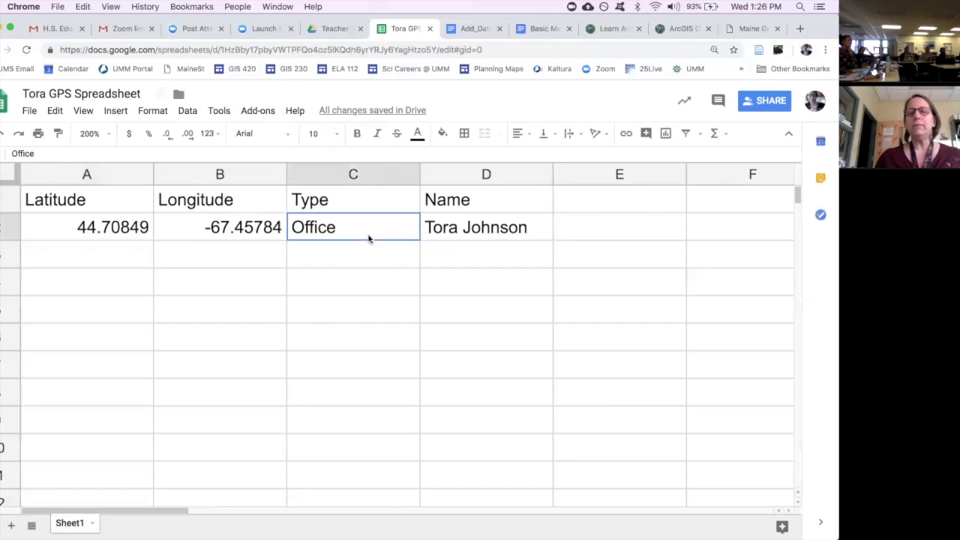
click(476, 238)
click(402, 238)
click(462, 234)
click(386, 235)
click(476, 239)
click(368, 238)
click(448, 240)
click(384, 237)
click(453, 238)
click(365, 234)
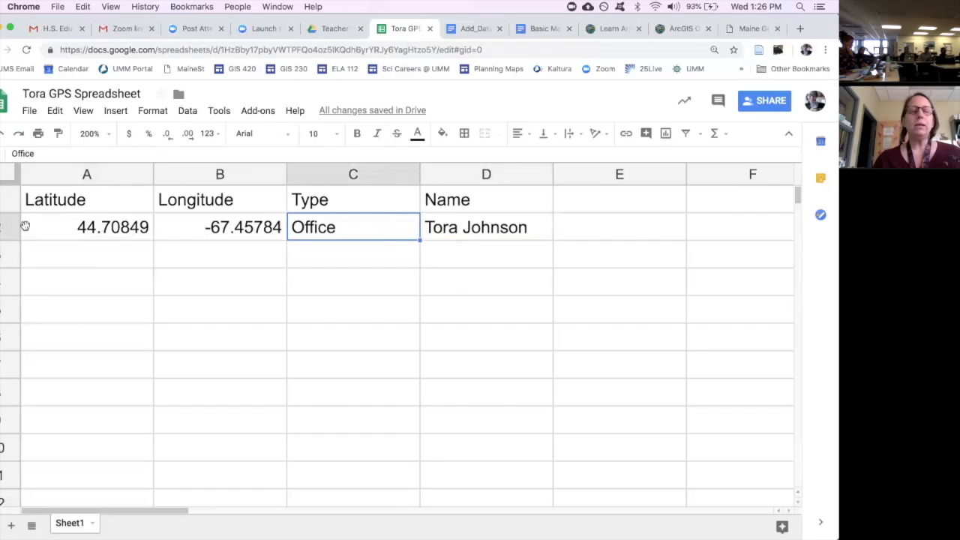
click(81, 230)
click(3, 229)
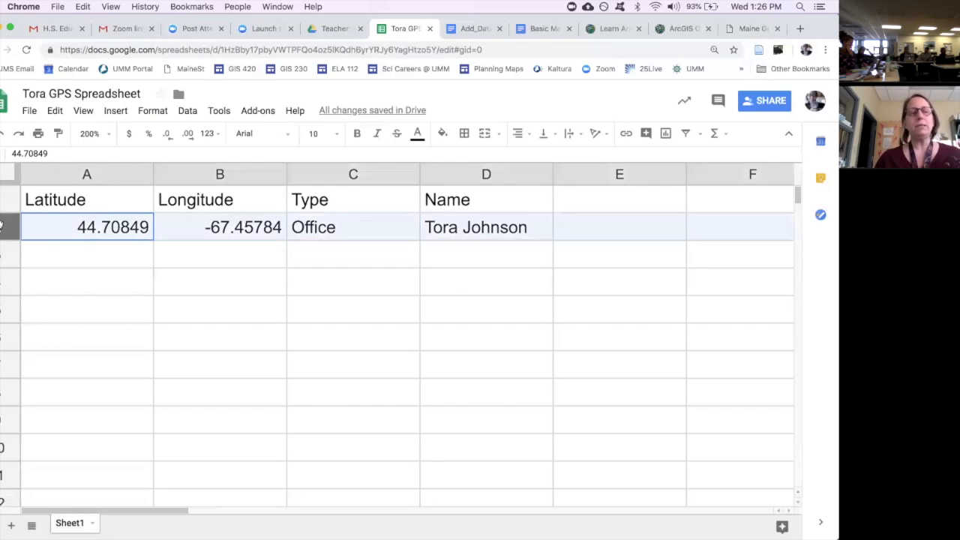
right_click(3, 229)
click(33, 319)
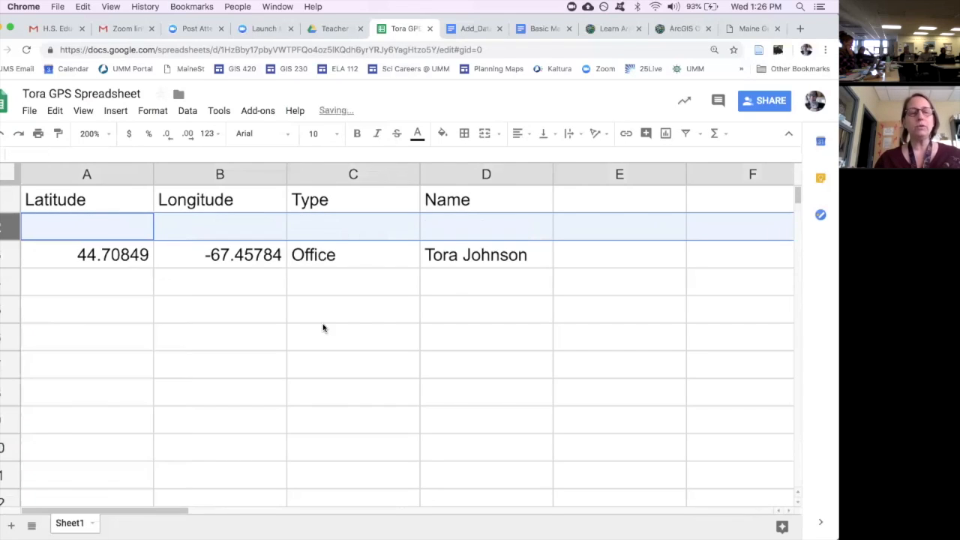
click(329, 334)
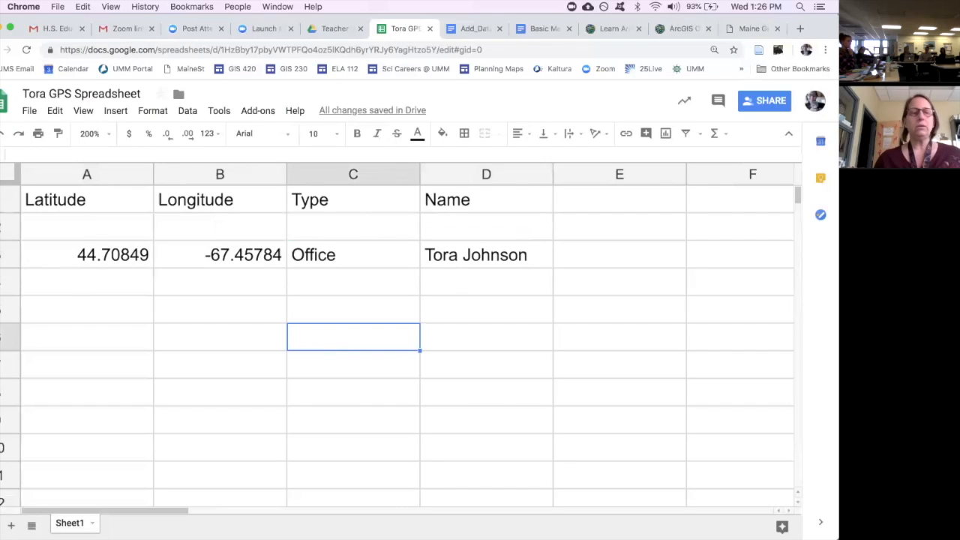
click(5, 226)
right_click(5, 227)
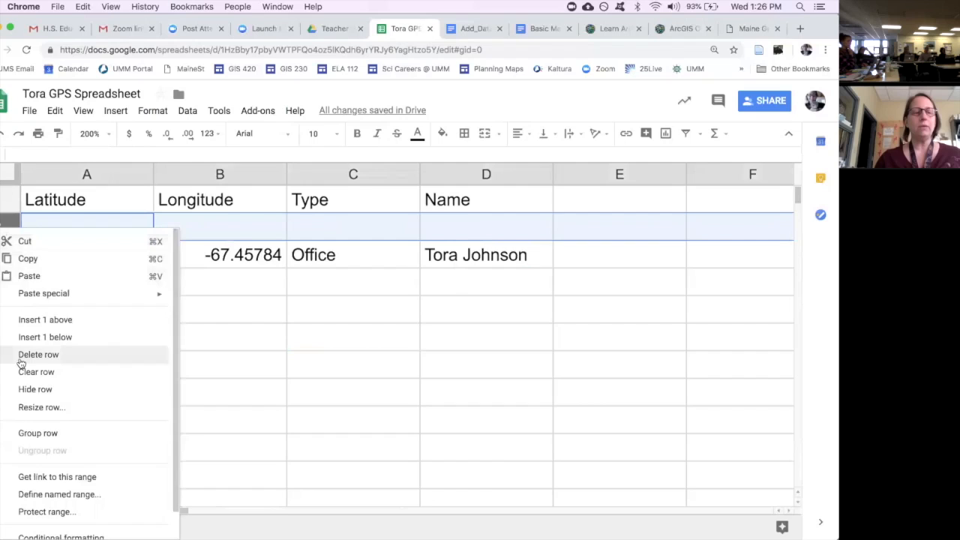
click(21, 355)
click(219, 366)
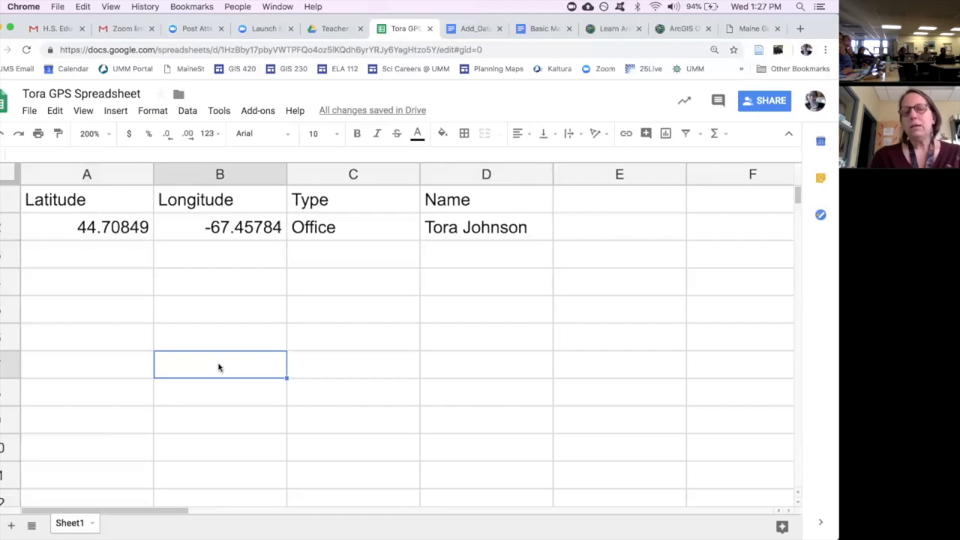
click(318, 238)
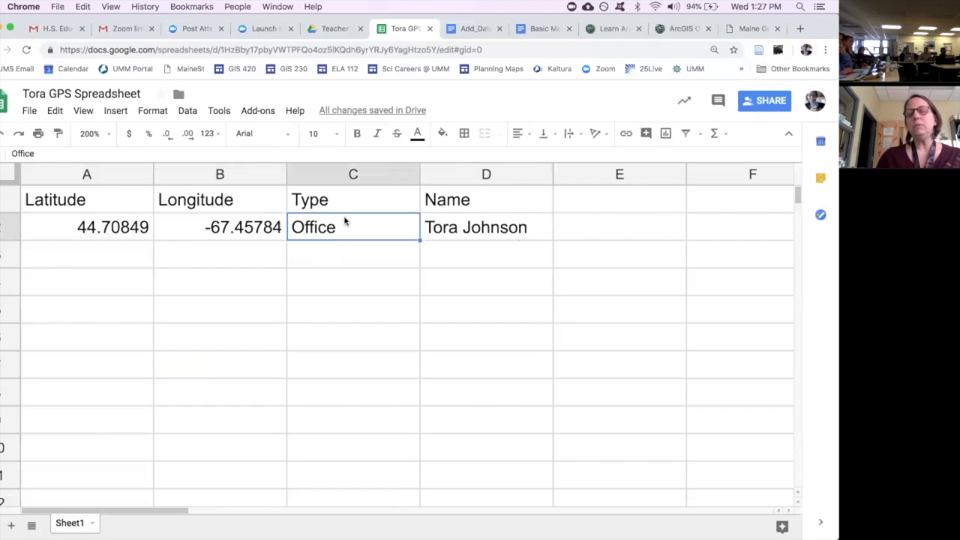
click(453, 227)
click(384, 229)
click(374, 252)
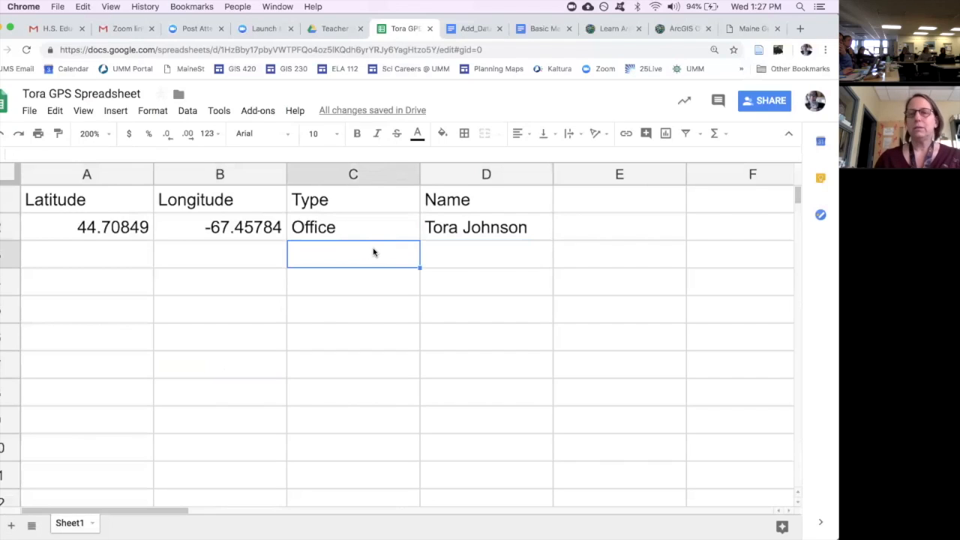
click(103, 264)
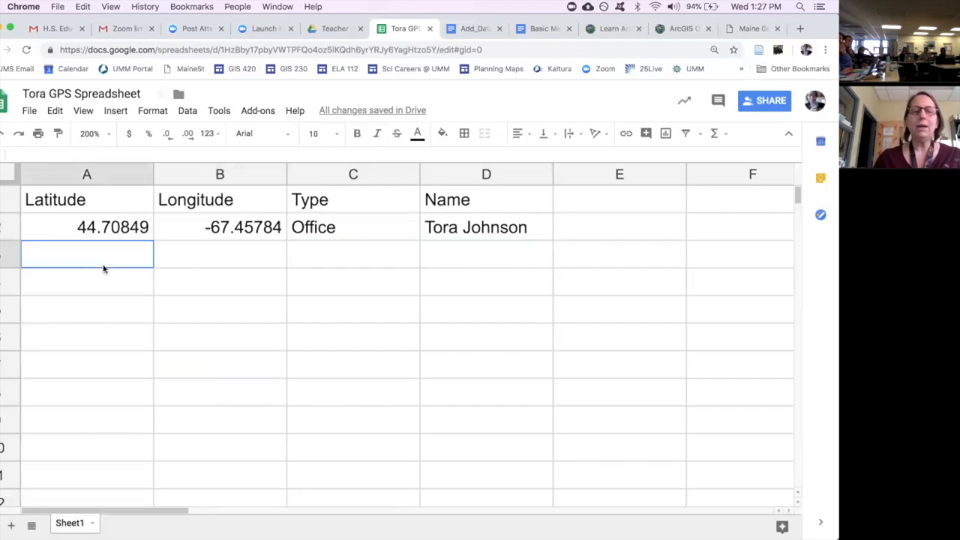
click(188, 269)
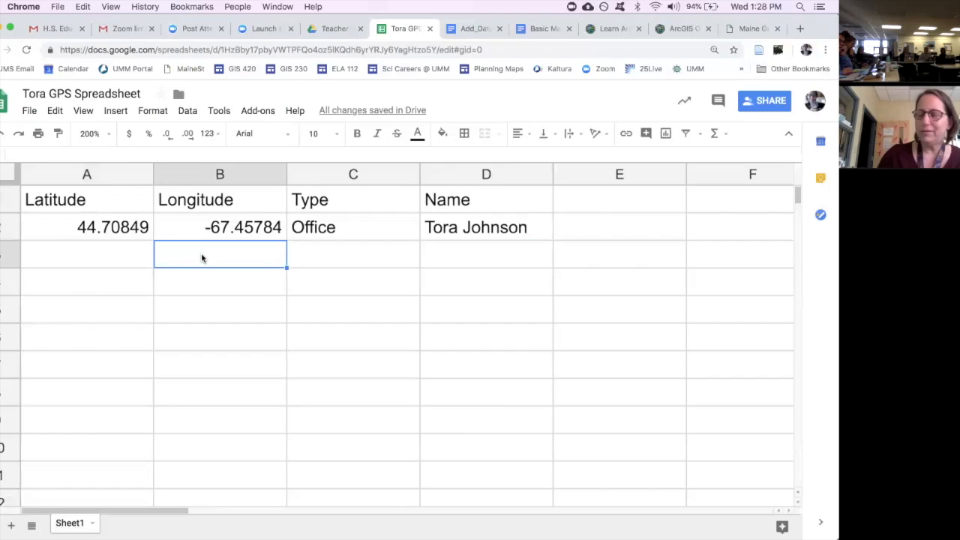
key(XF86AudioLowerVolume)
key(XF86AudioLowerVolume)
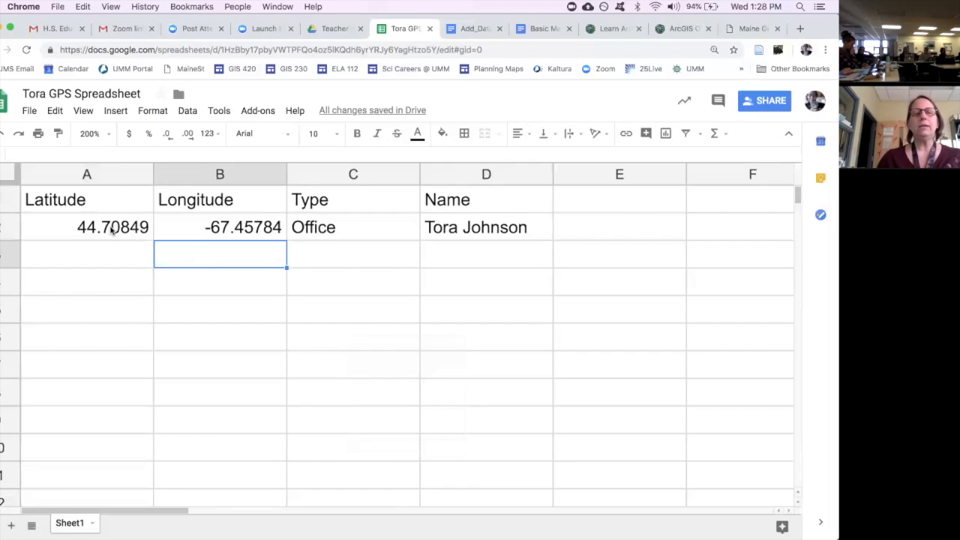
click(112, 229)
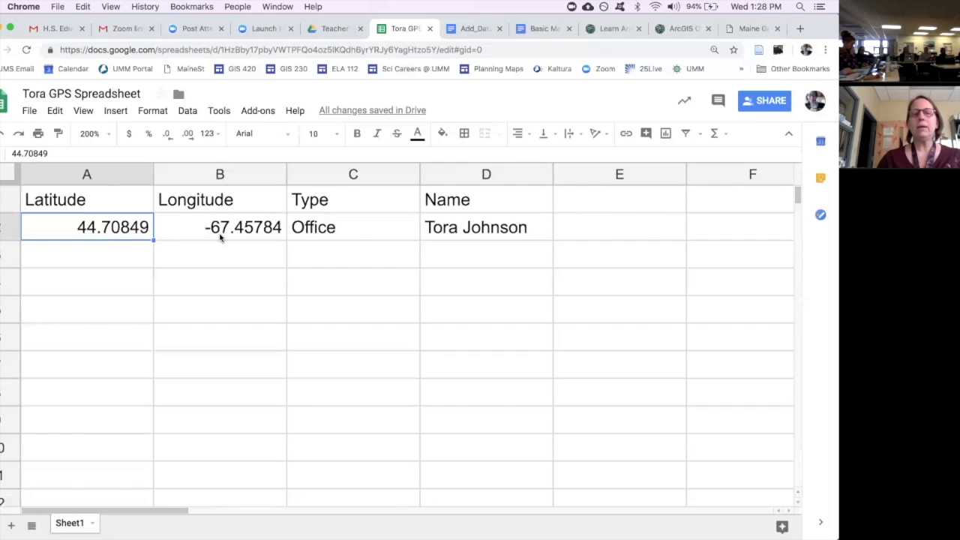
click(221, 237)
click(109, 237)
click(219, 237)
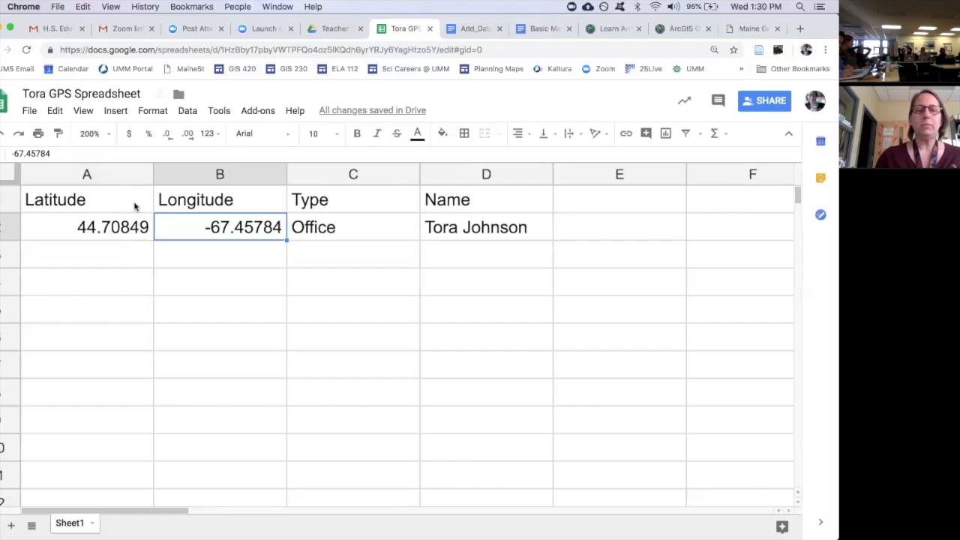
Step: Download the current sheet as a comma-separated values (.csv) file
click(28, 112)
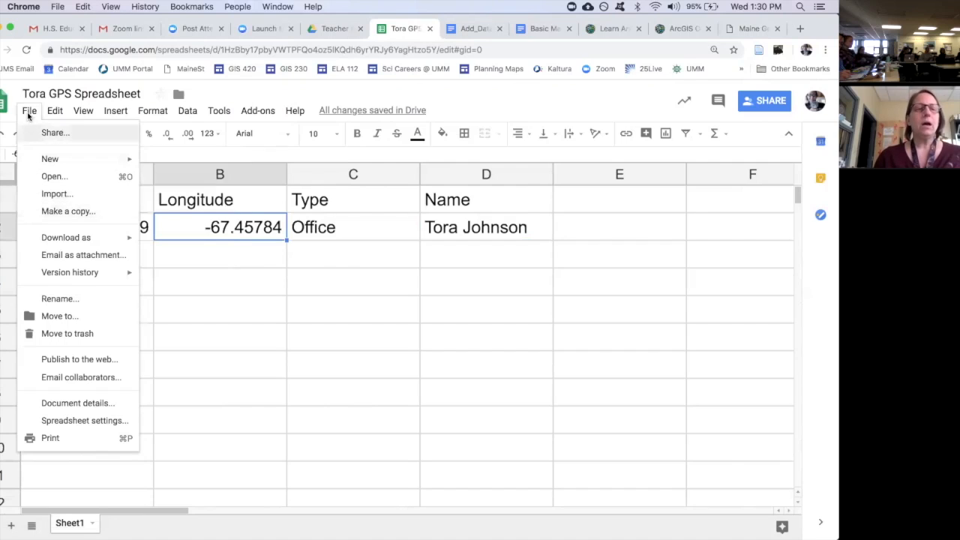
mouse_move(45, 245)
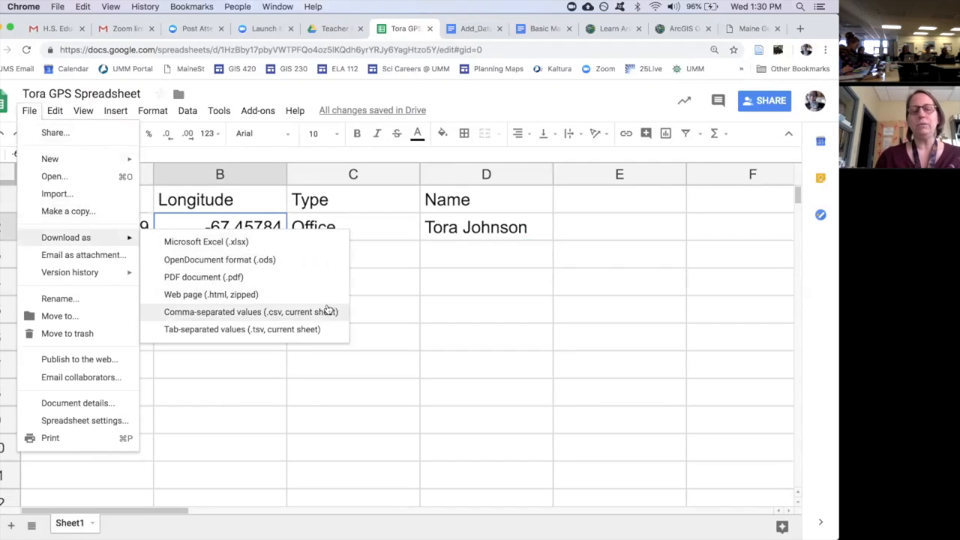
click(301, 315)
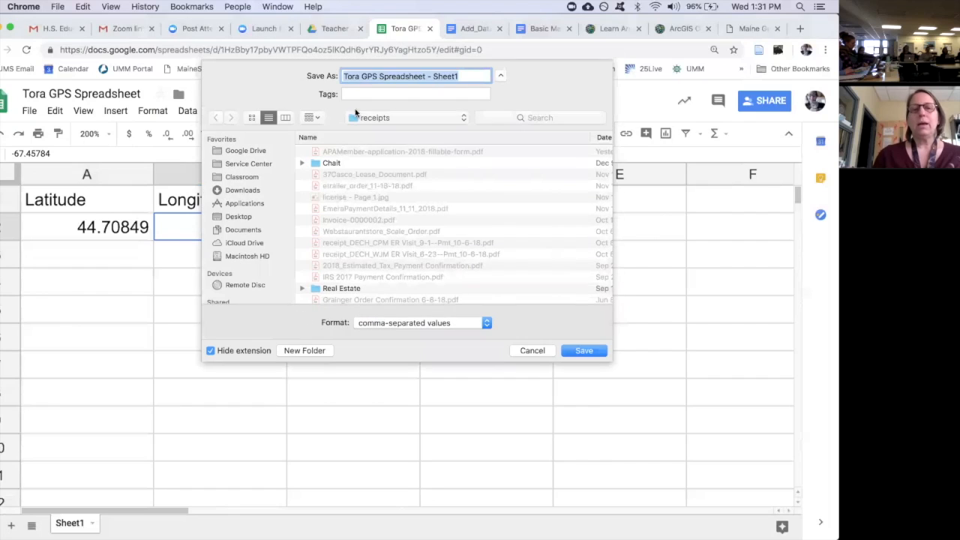
Step: Save the CSV to the Classroom folder as 'Tora GPS Spreadsheet', dropping the ' - Sheet1' suffix
click(368, 118)
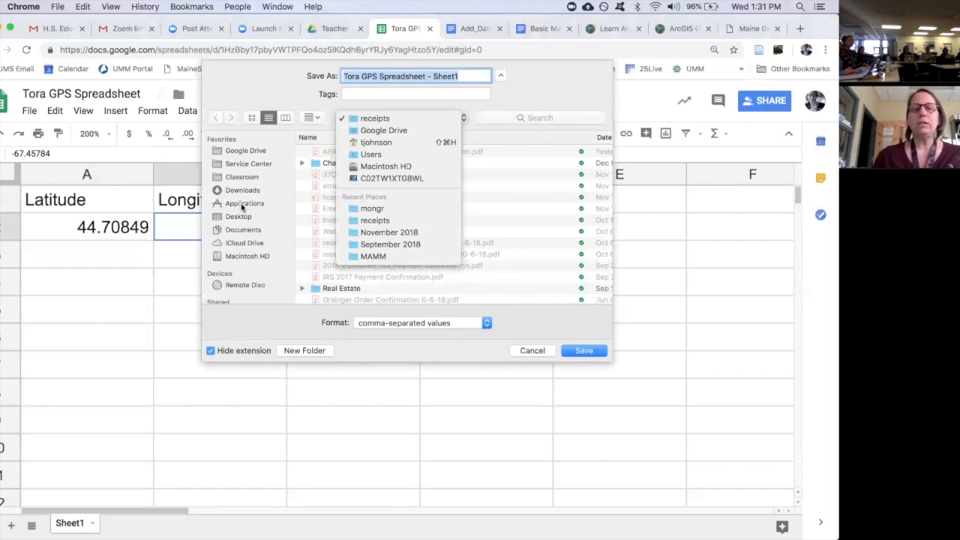
click(244, 178)
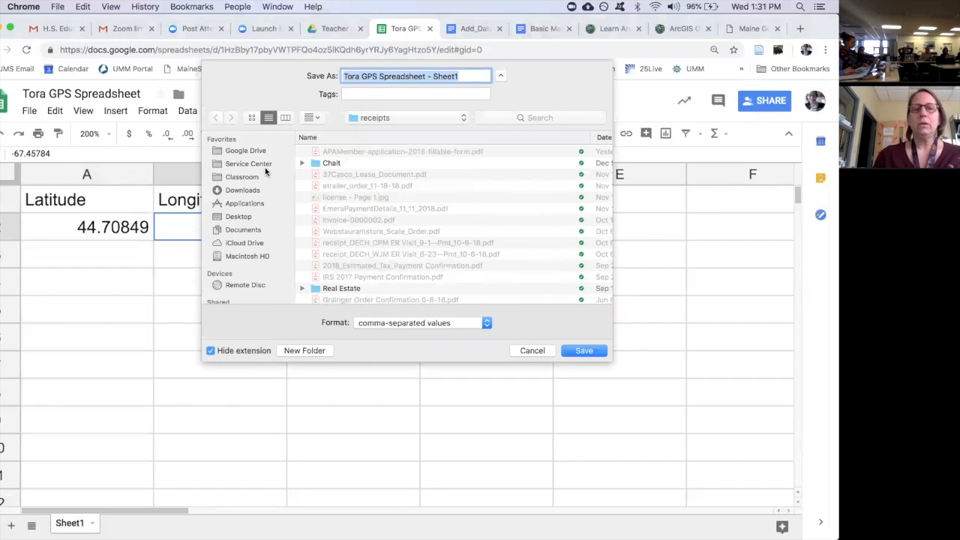
click(245, 178)
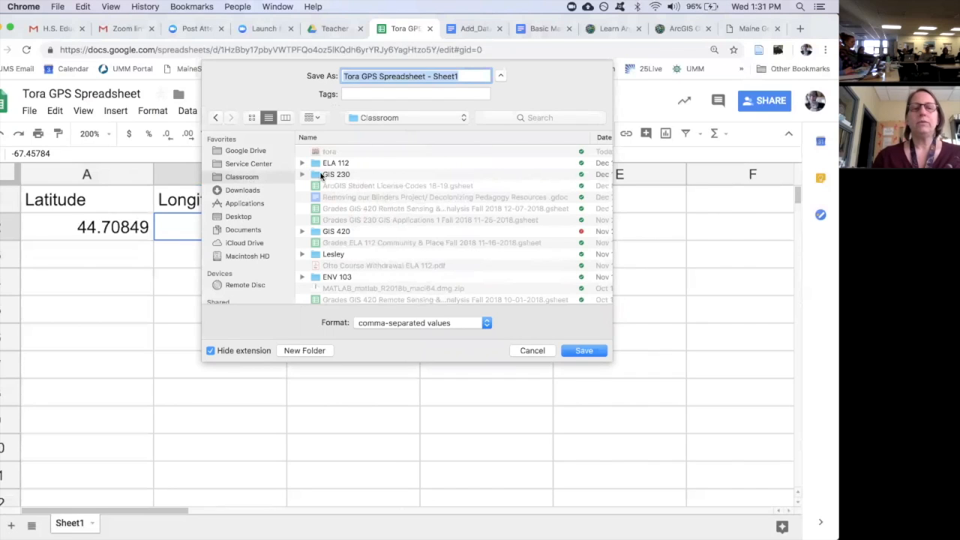
click(468, 76)
key(BackSpace)
key(BackSpace)
key(BackSpace)
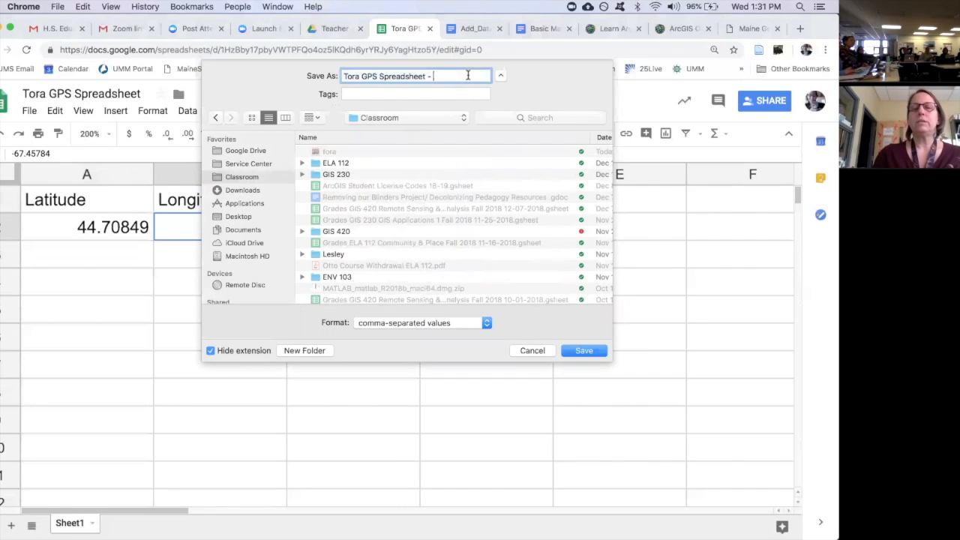
click(570, 356)
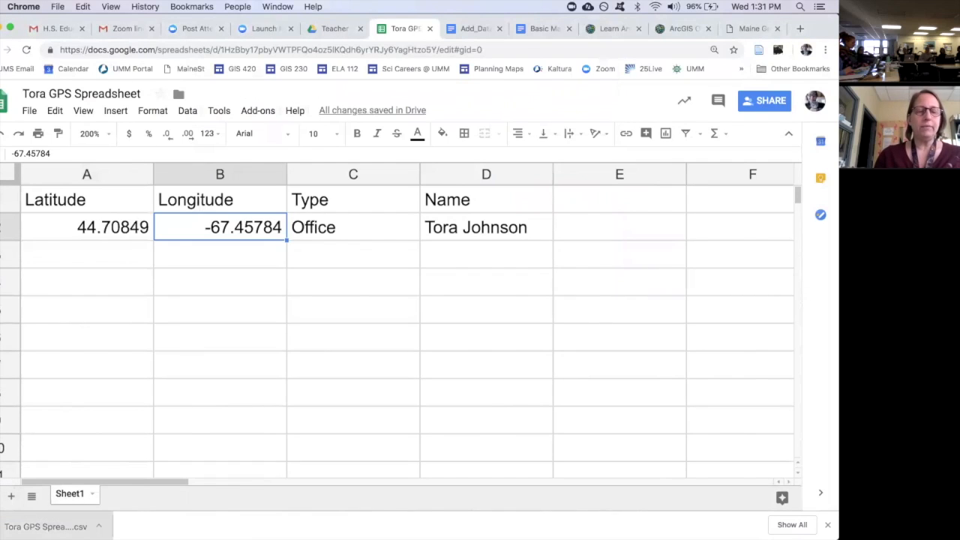
click(45, 527)
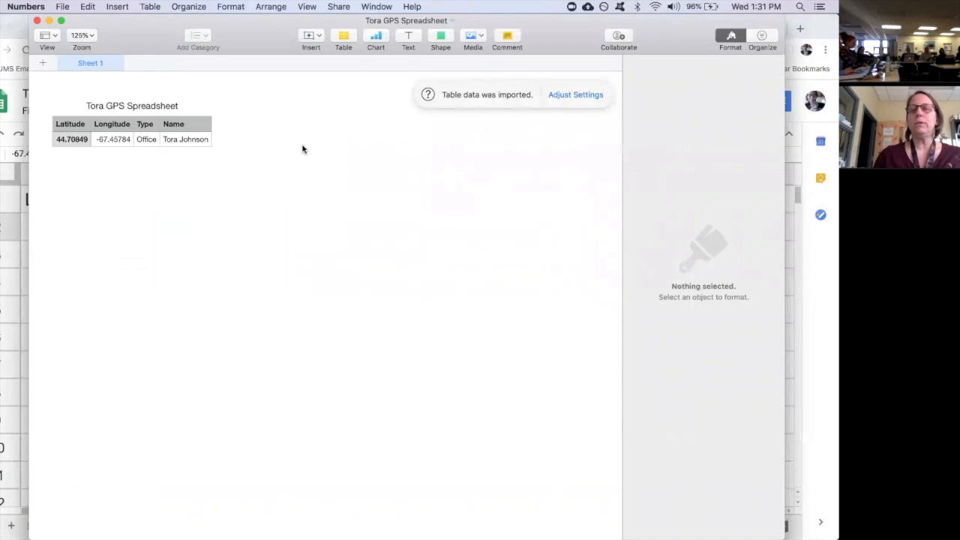
click(36, 23)
key(super+q)
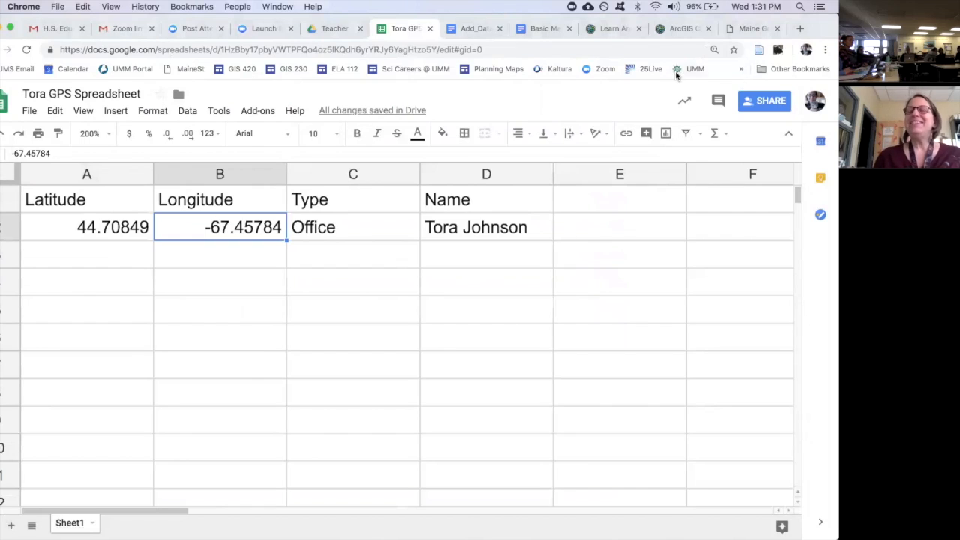
Step: Sign in to ArcGIS Online with the organization account username and password
click(677, 30)
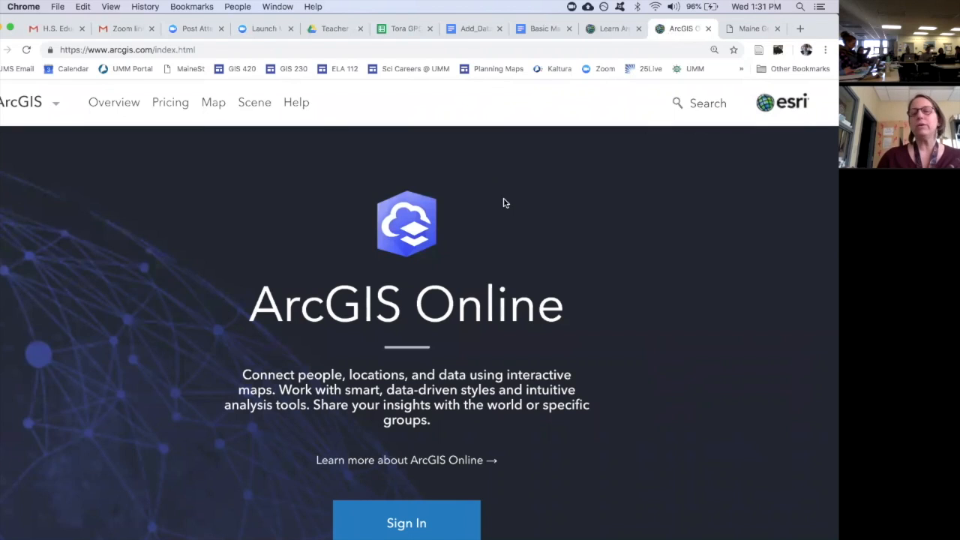
click(403, 524)
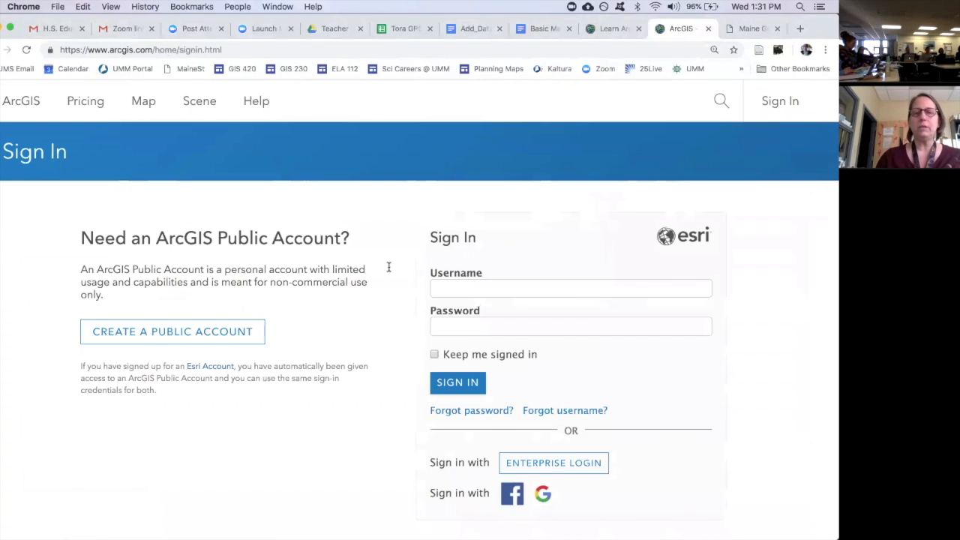
text(torajoh)
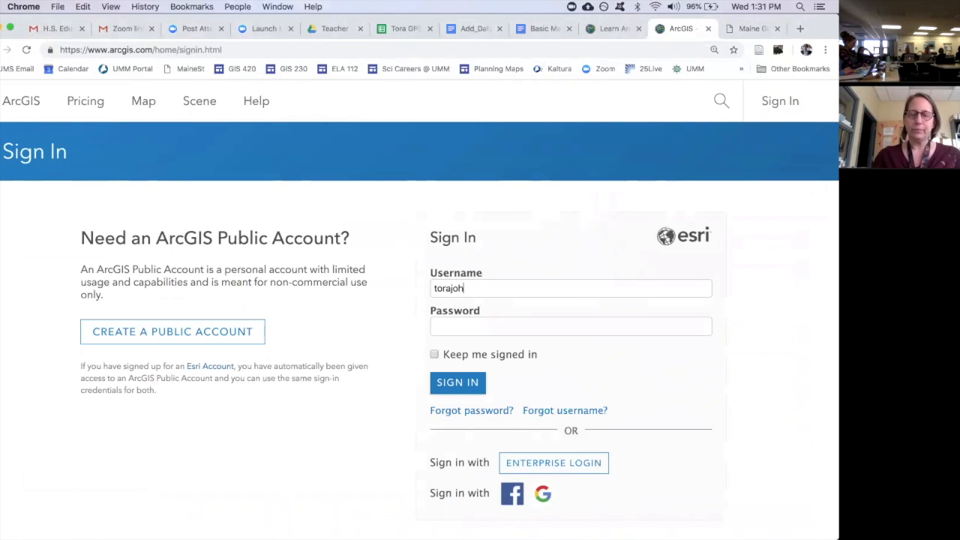
text(nson••••••••)
key(Return)
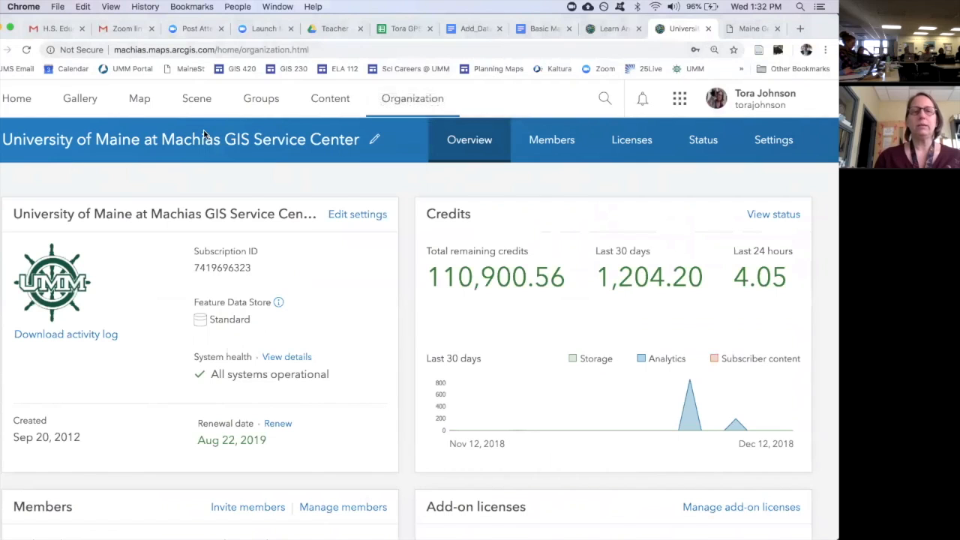
Step: Open a new blank map in the Map Viewer and adjust the browser zoom
click(141, 104)
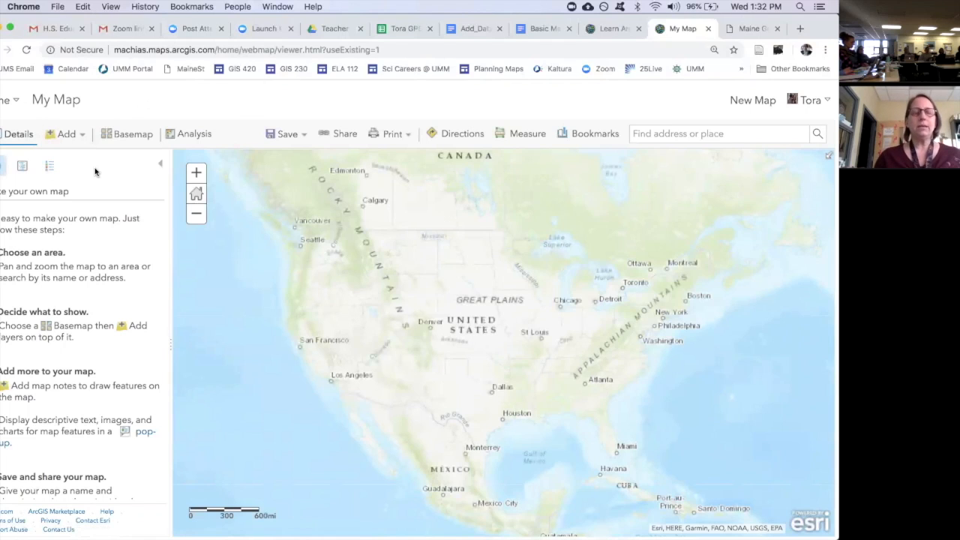
key(super+equal)
key(super+equal)
key(super+equal)
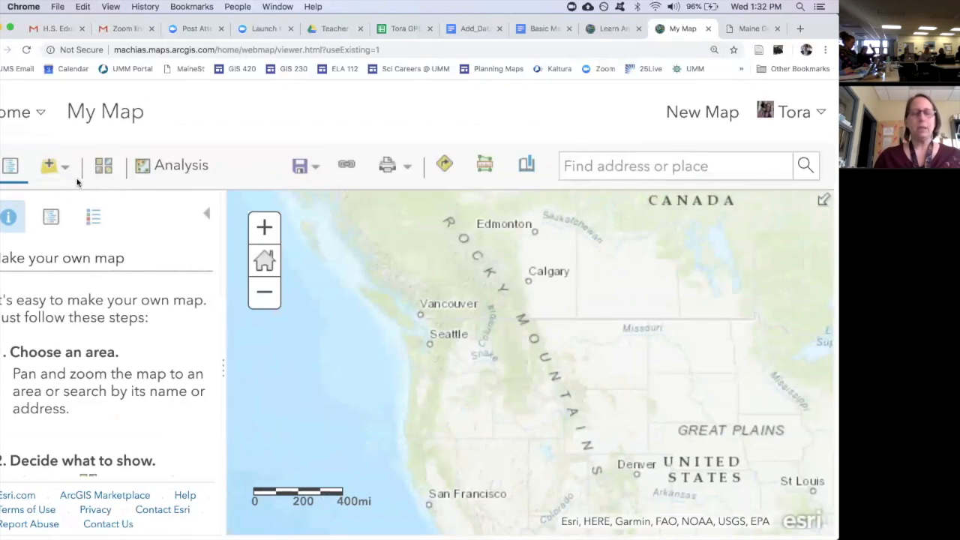
key(super+minus)
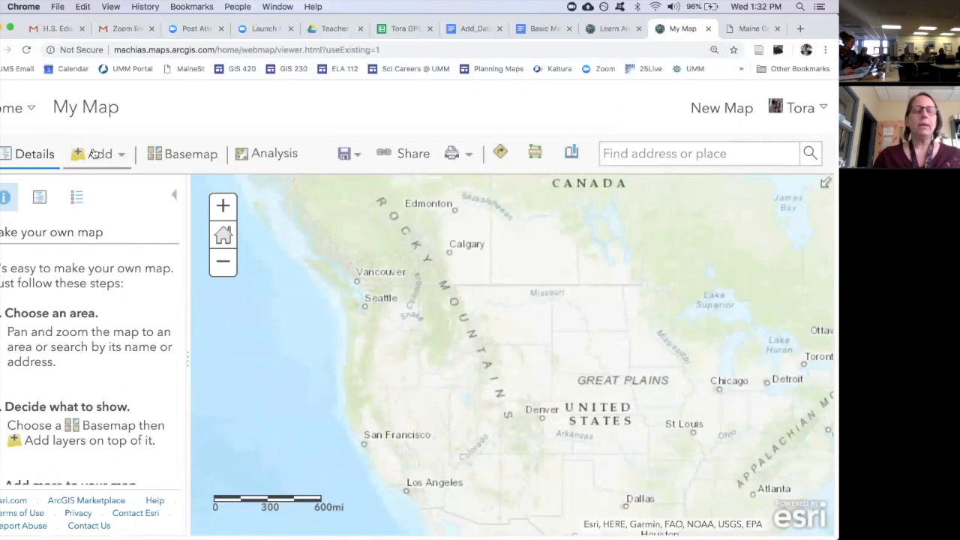
Step: Add a layer from a local file and select Tora GPS Spreadsheet.csv
click(96, 152)
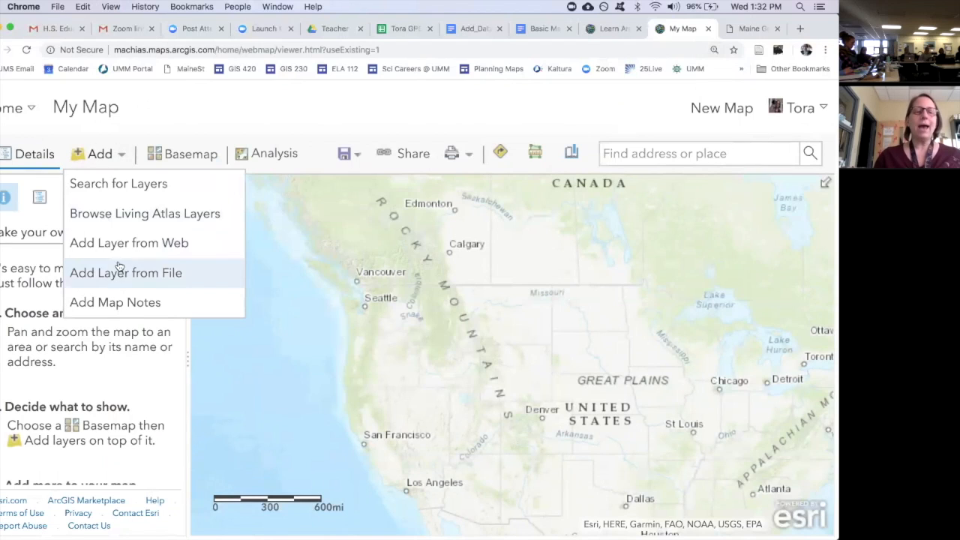
click(190, 274)
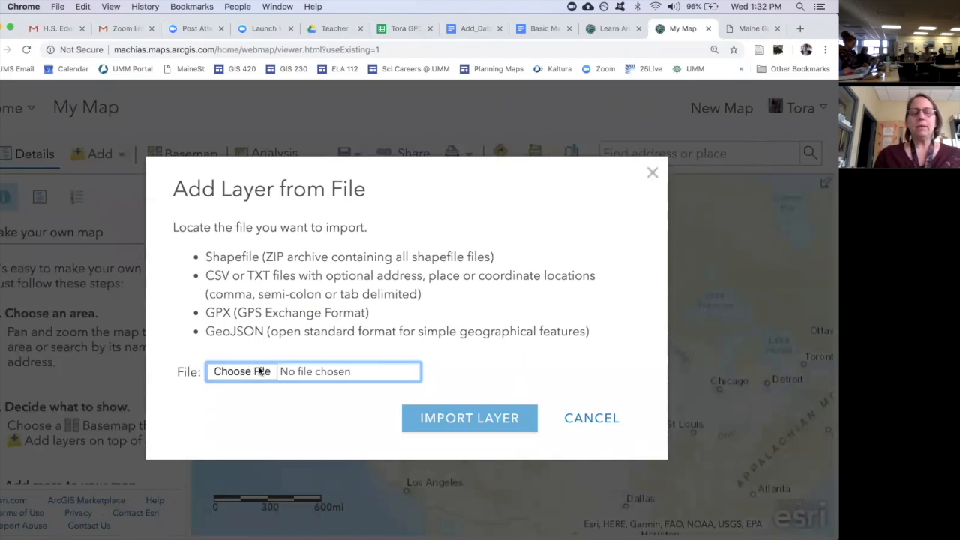
click(246, 377)
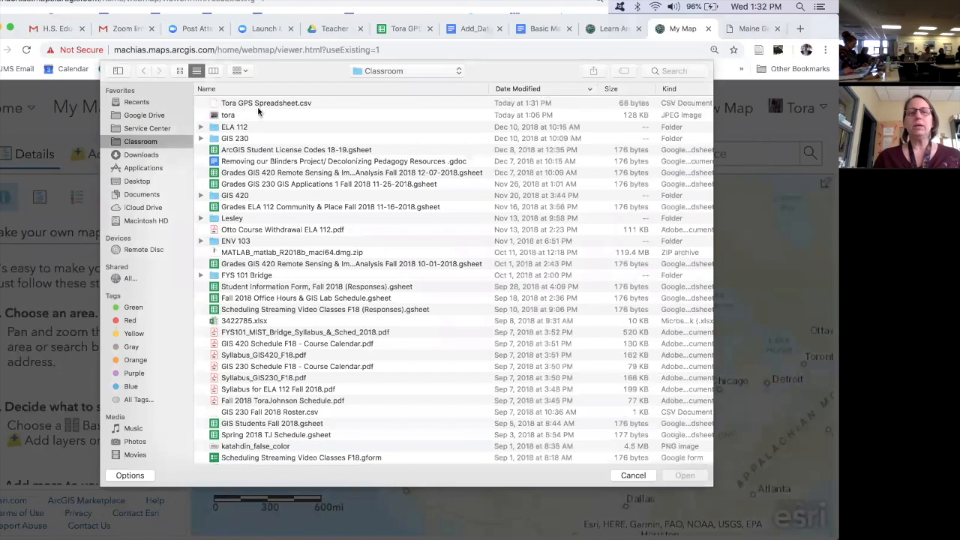
click(277, 105)
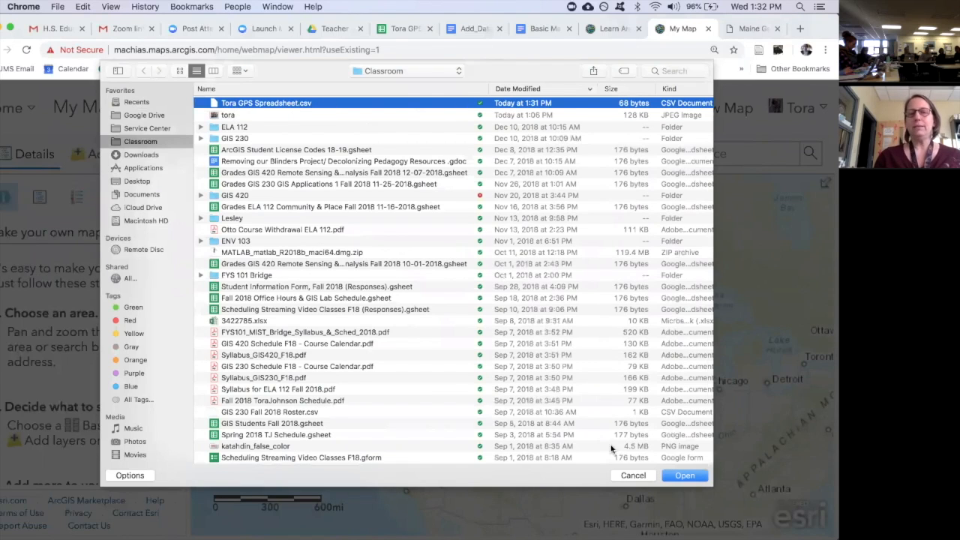
click(685, 476)
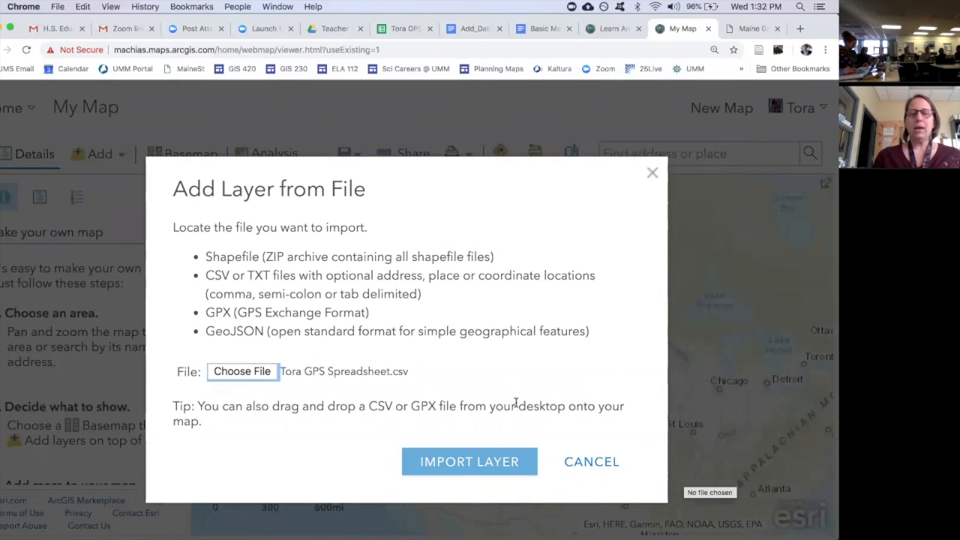
Step: Reselect Tora GPS Spreadsheet.csv and import it as a map layer
click(292, 377)
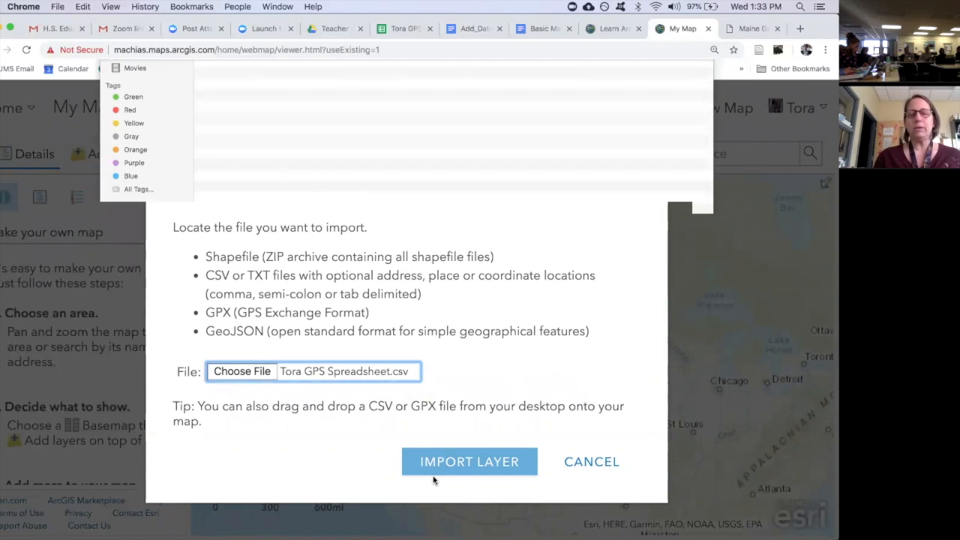
click(633, 476)
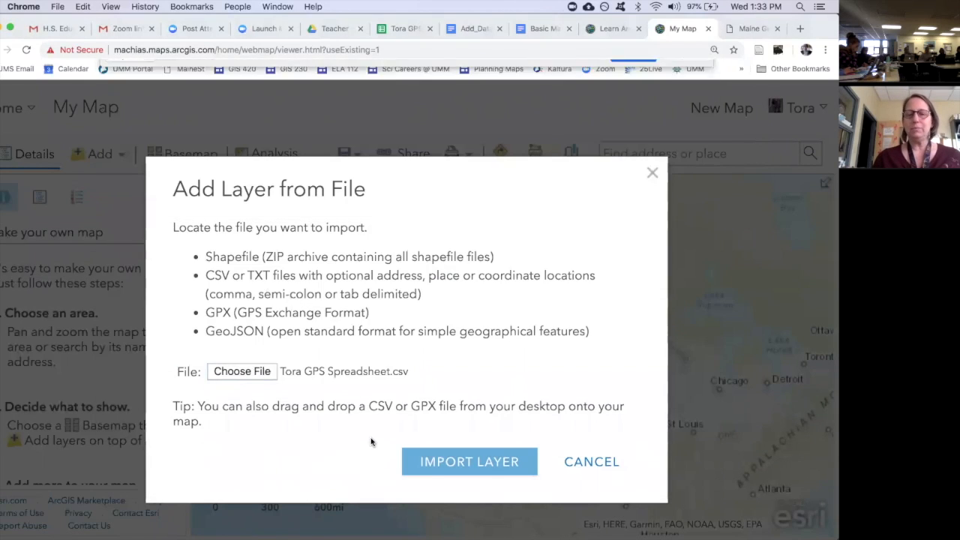
click(238, 373)
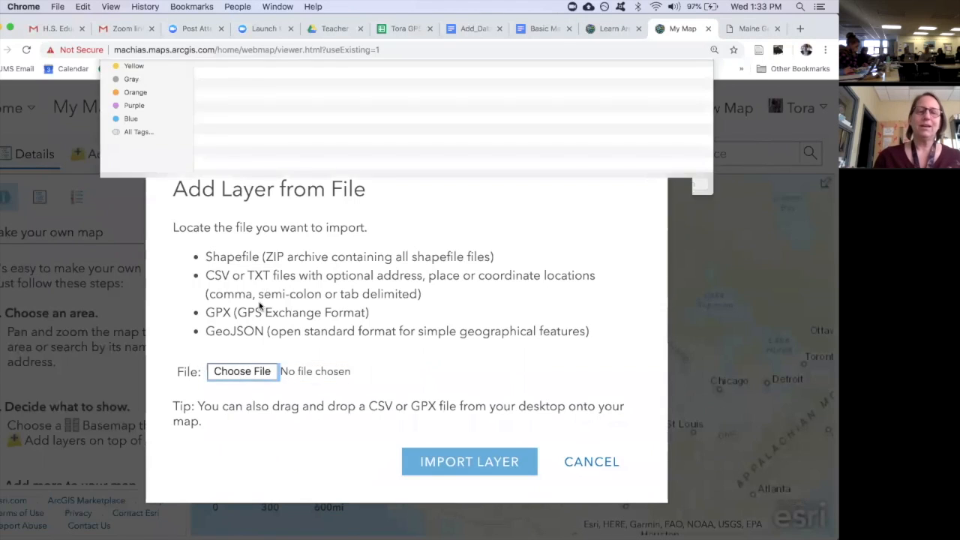
click(261, 105)
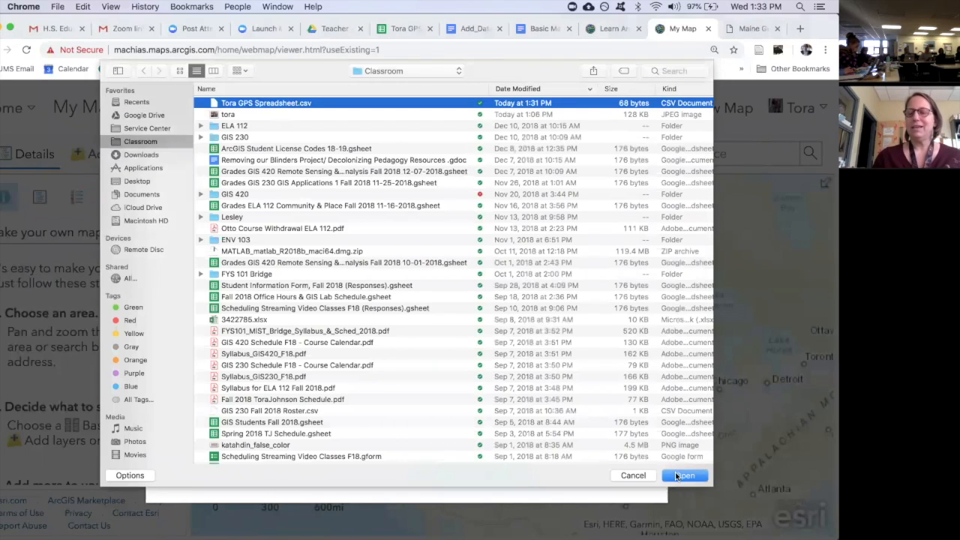
click(682, 475)
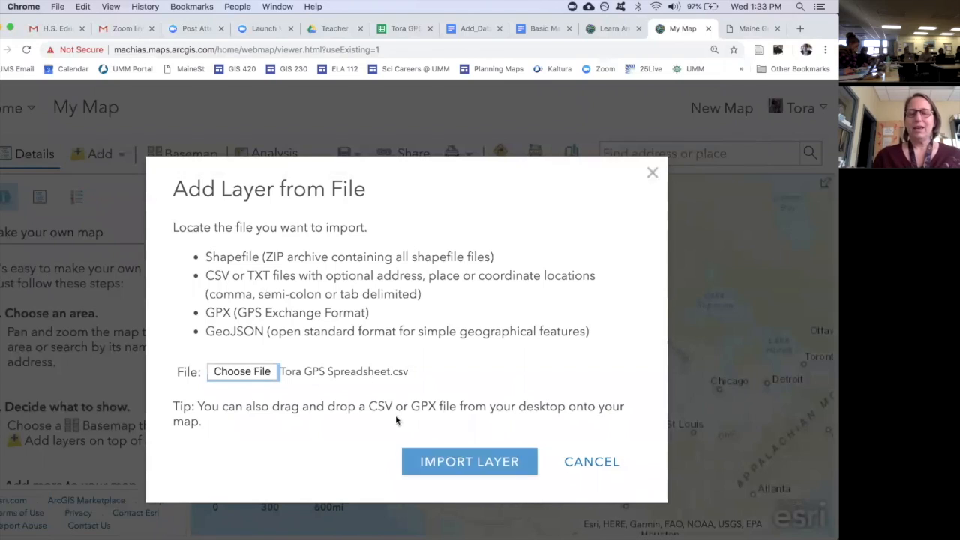
click(476, 465)
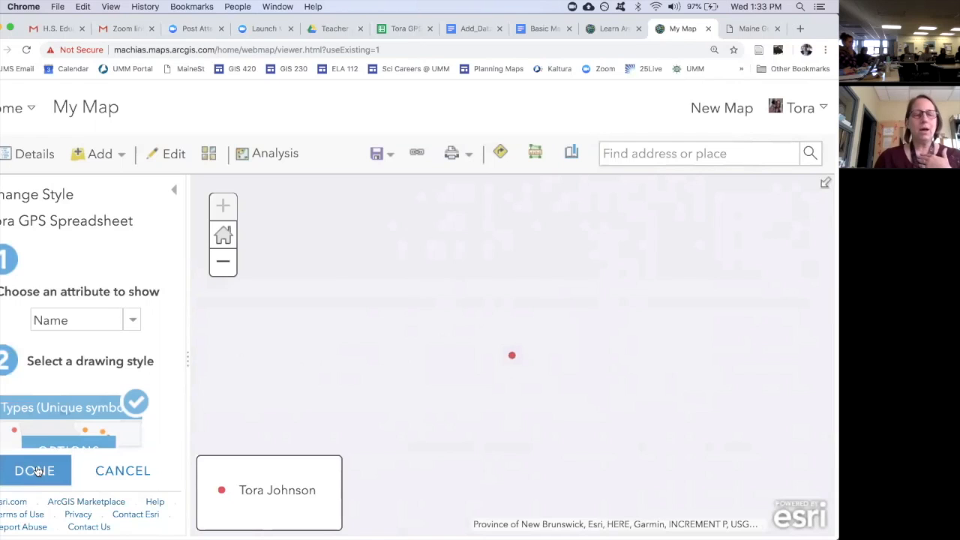
Step: Open OPTIONS on the Types (Unique symbols) style card to list category labels and counts
scroll(90, 350, down, 3)
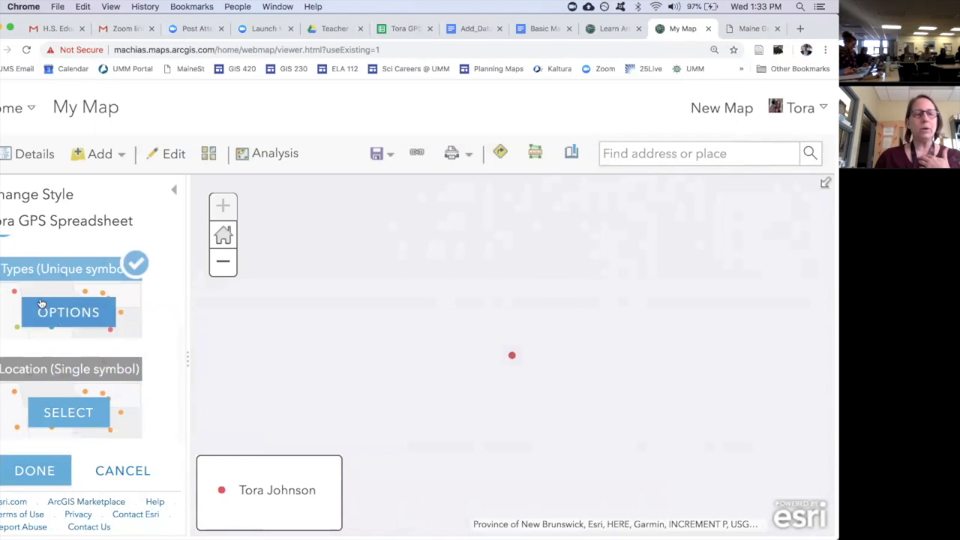
mouse_move(64, 307)
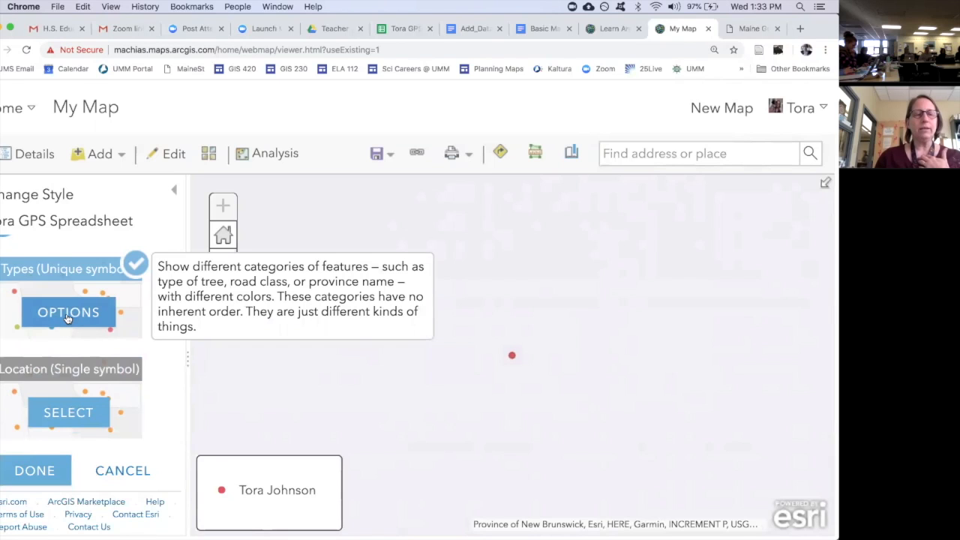
click(67, 317)
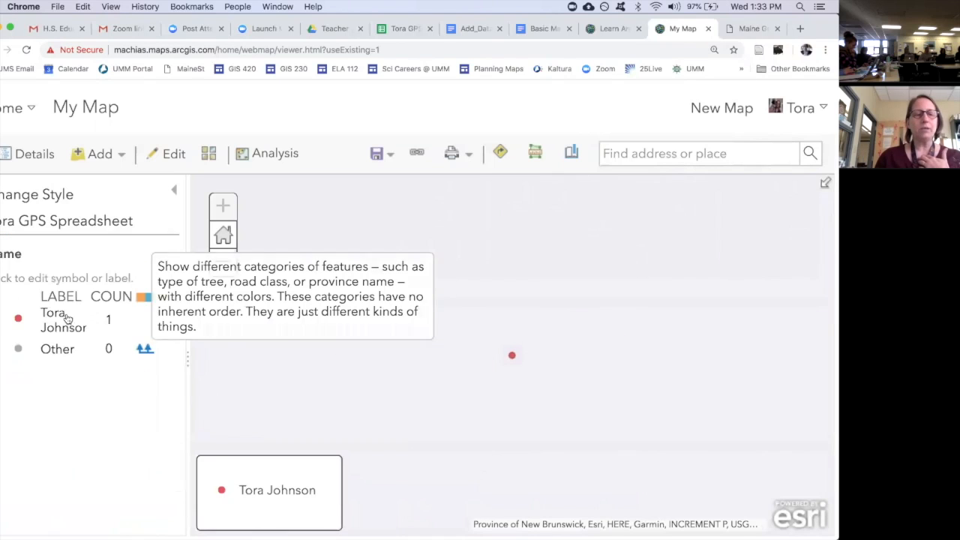
Step: Replace the red dot with the red schoolhouse symbol from People Places
click(18, 320)
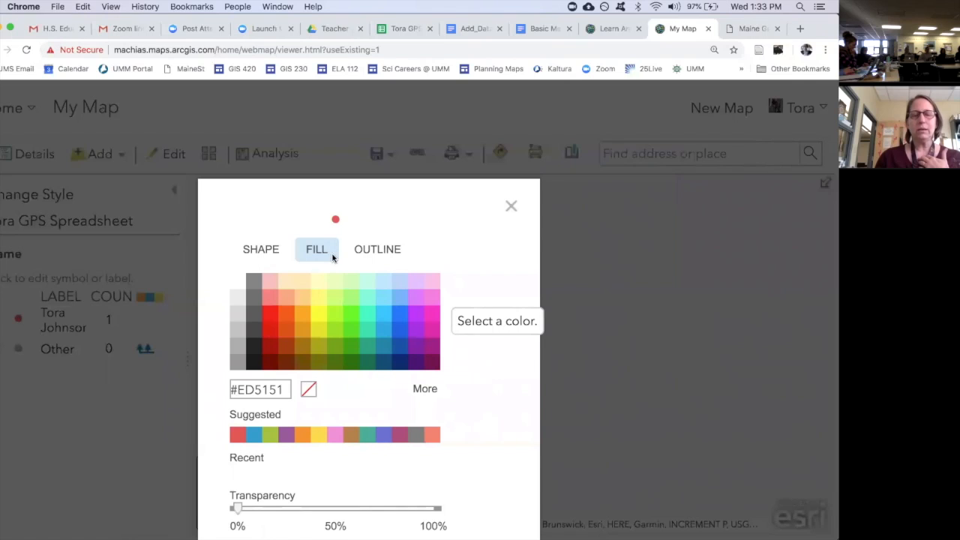
click(260, 249)
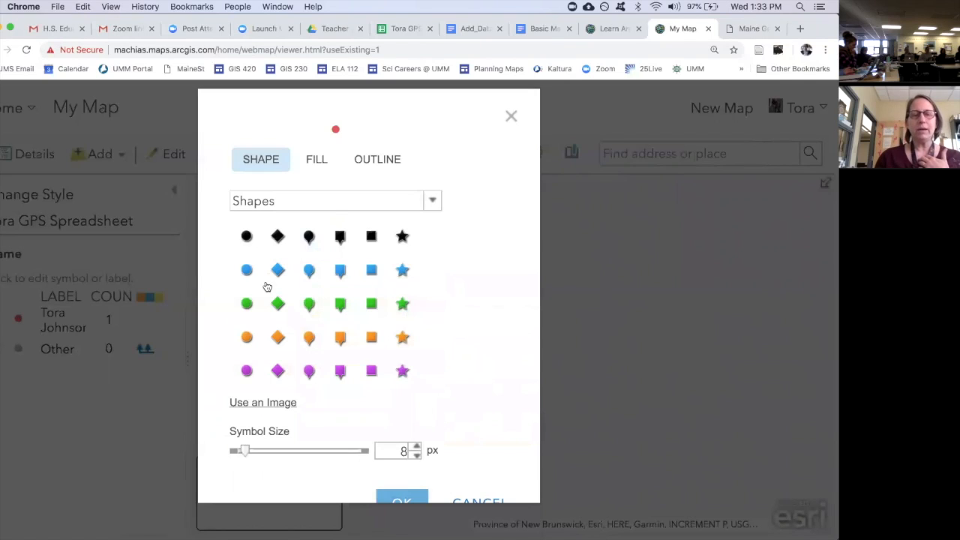
click(327, 202)
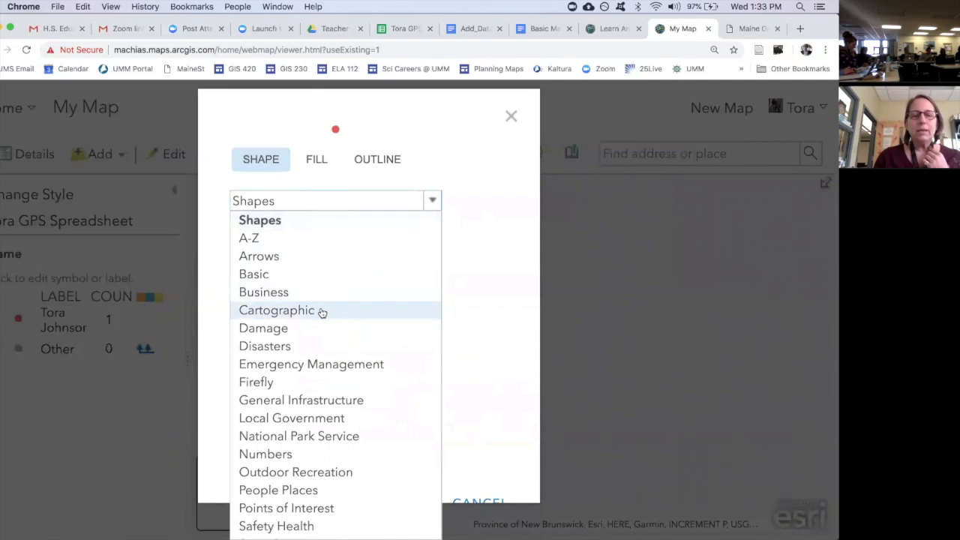
click(309, 491)
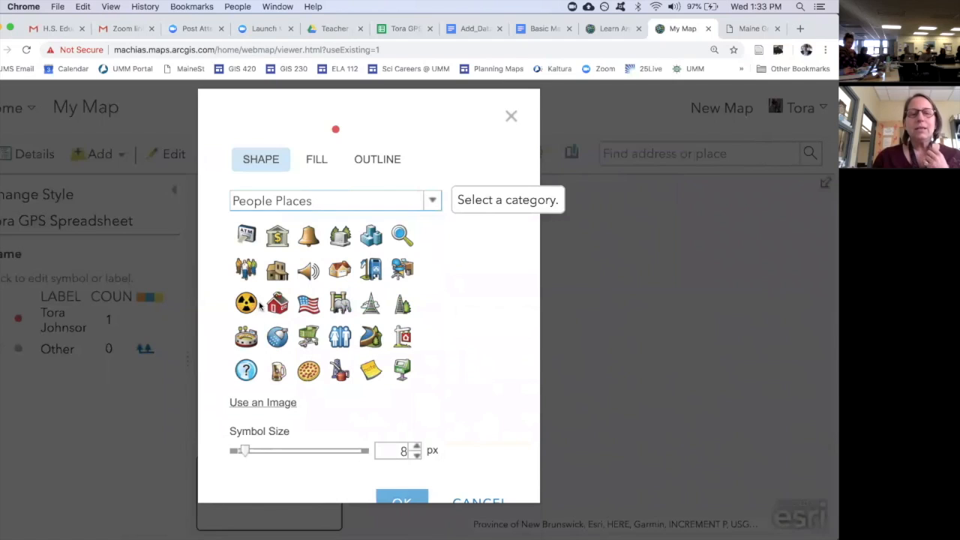
click(279, 306)
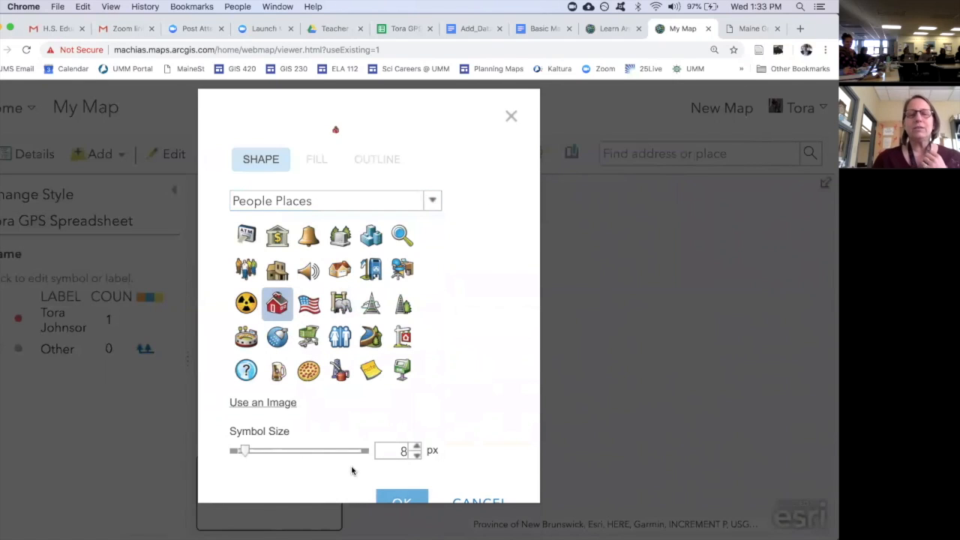
scroll(335, 345, down, 2)
scroll(334, 342, up, 2)
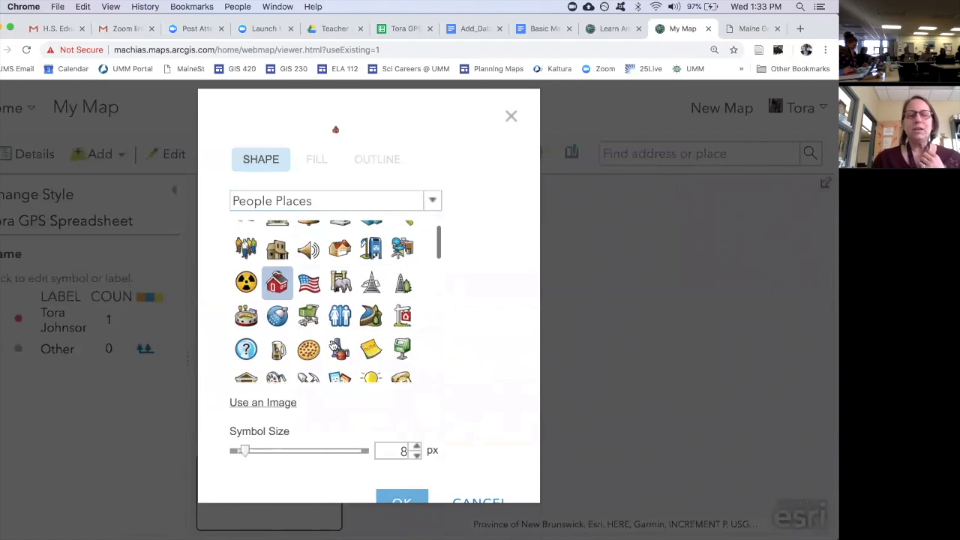
Step: Set the schoolhouse symbol size to 23 px and confirm with OK
click(416, 446)
click(417, 446)
click(416, 446)
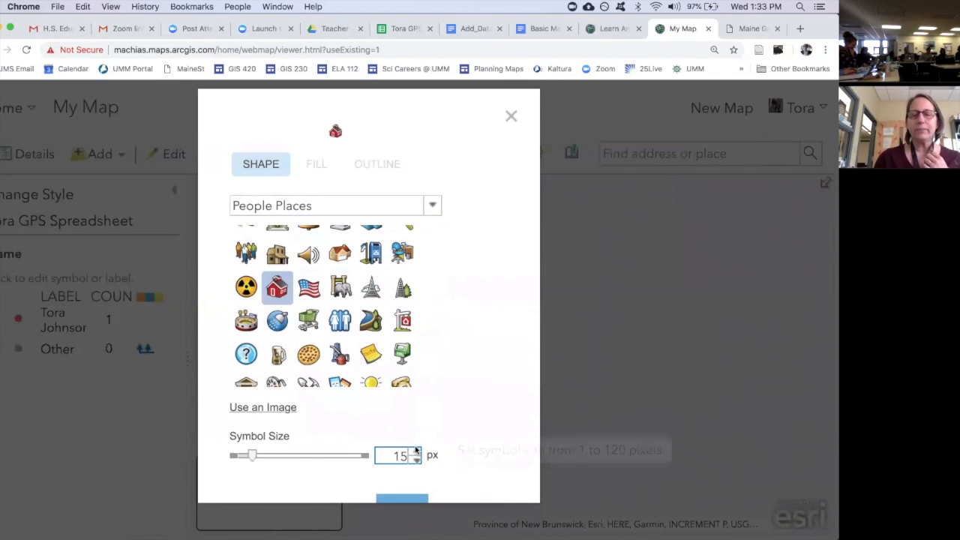
click(416, 450)
click(416, 450)
click(416, 451)
click(416, 452)
click(416, 453)
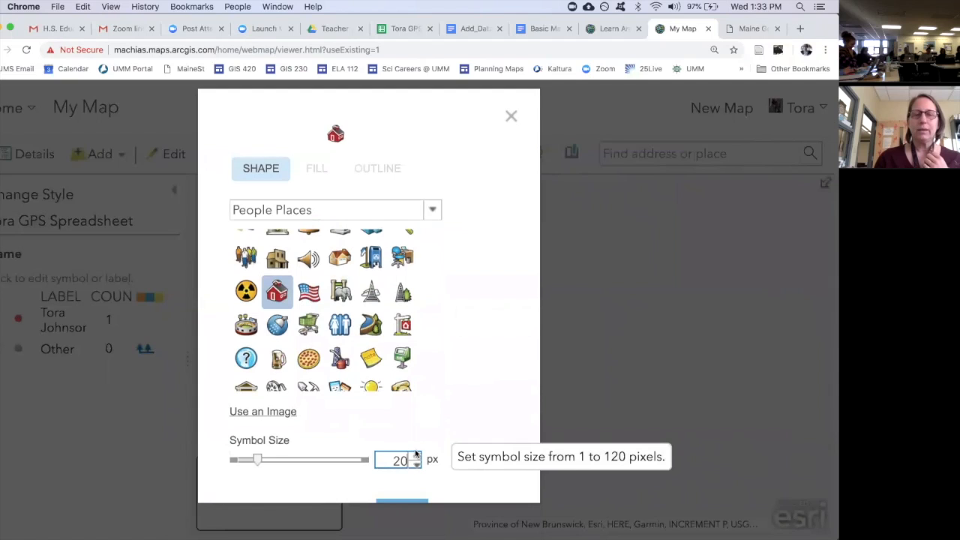
click(417, 454)
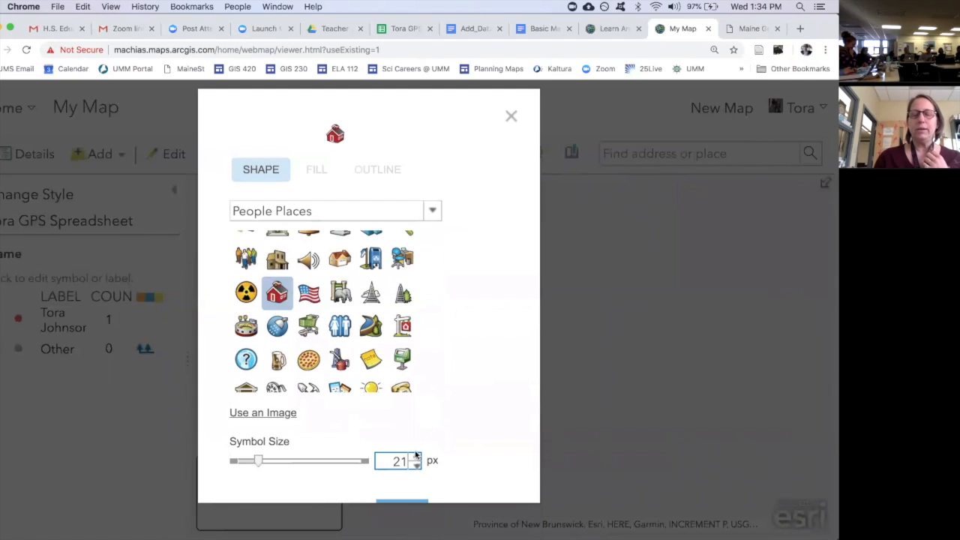
click(417, 458)
click(414, 457)
scroll(442, 412, down, 1)
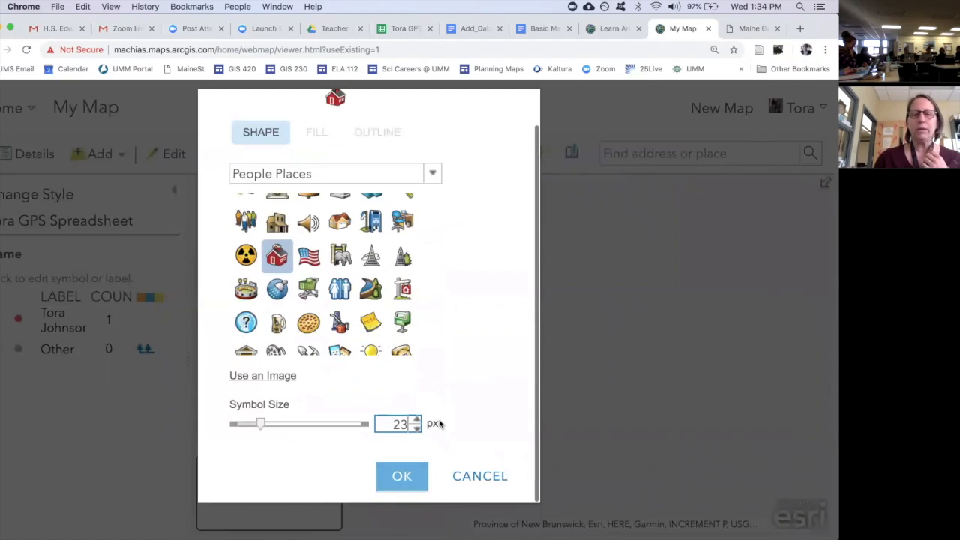
click(403, 478)
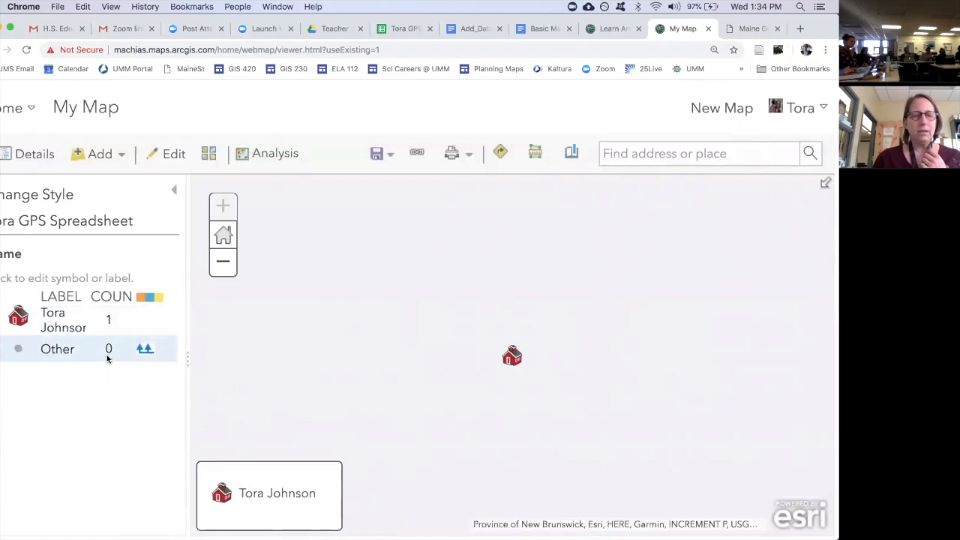
Step: Shrink the page view and apply the schoolhouse style to the layer
key(super+minus)
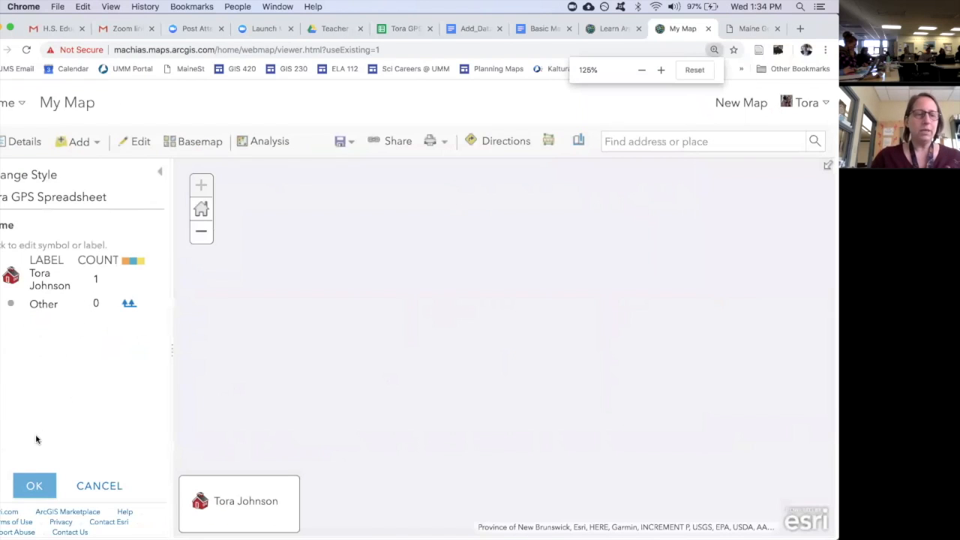
click(39, 493)
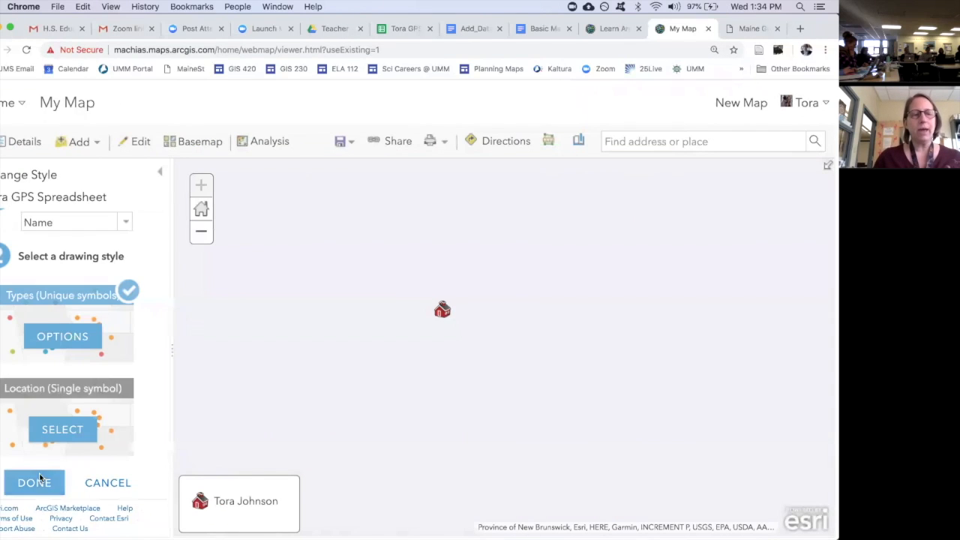
click(34, 483)
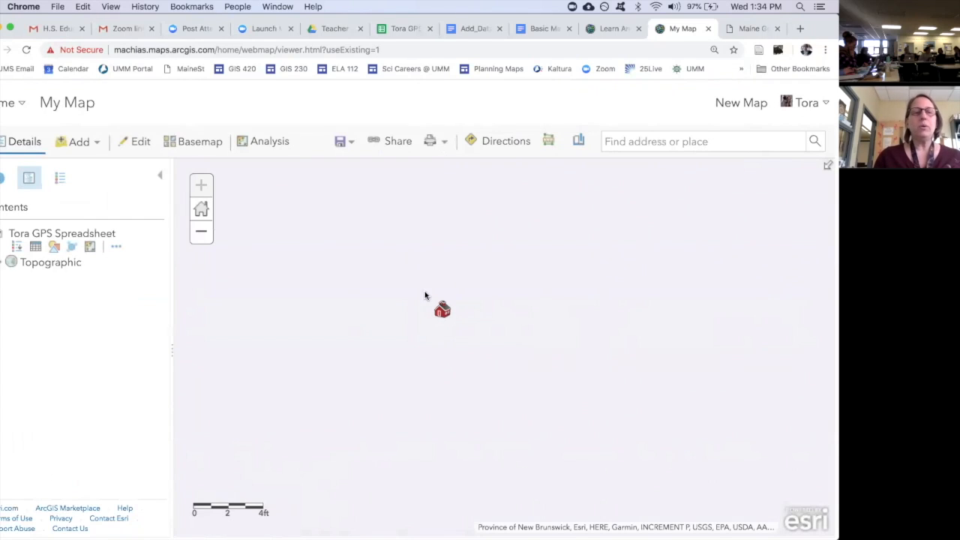
Step: Switch to the Imagery with Labels basemap, zoom out around the schoolhouse, then return to the spreadsheet
click(192, 142)
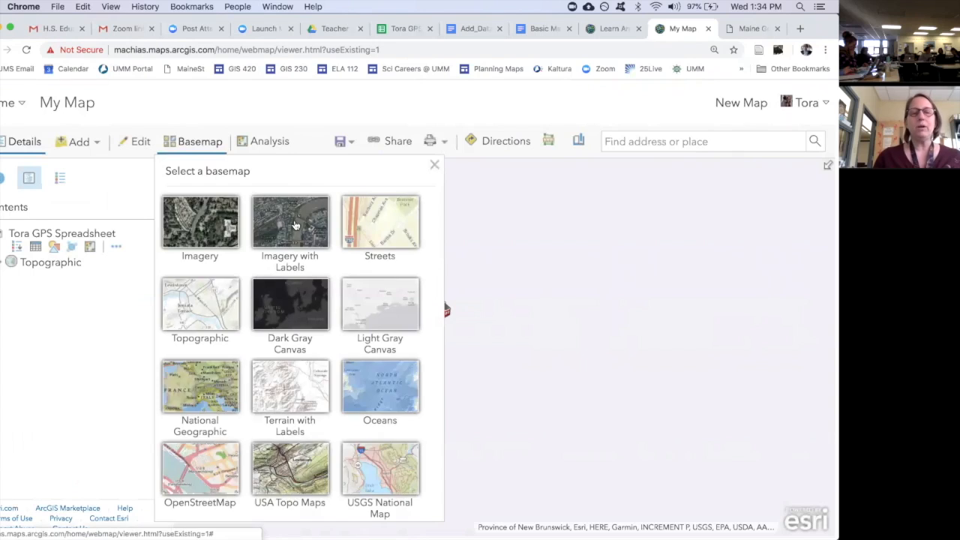
click(293, 222)
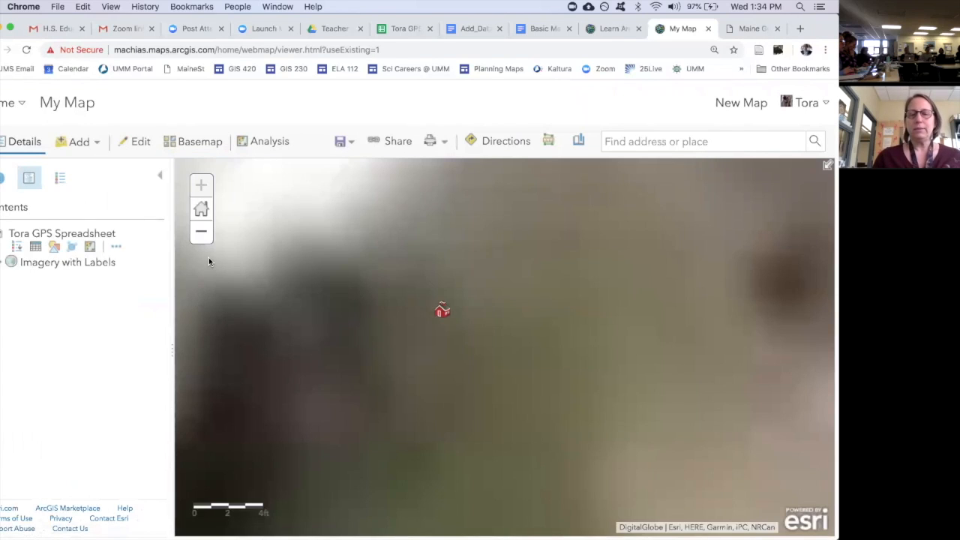
click(197, 236)
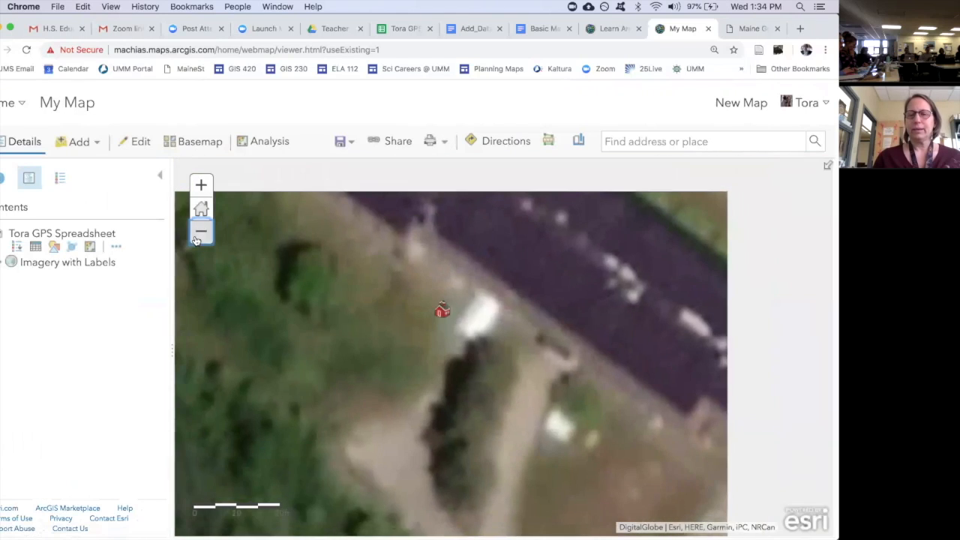
click(200, 233)
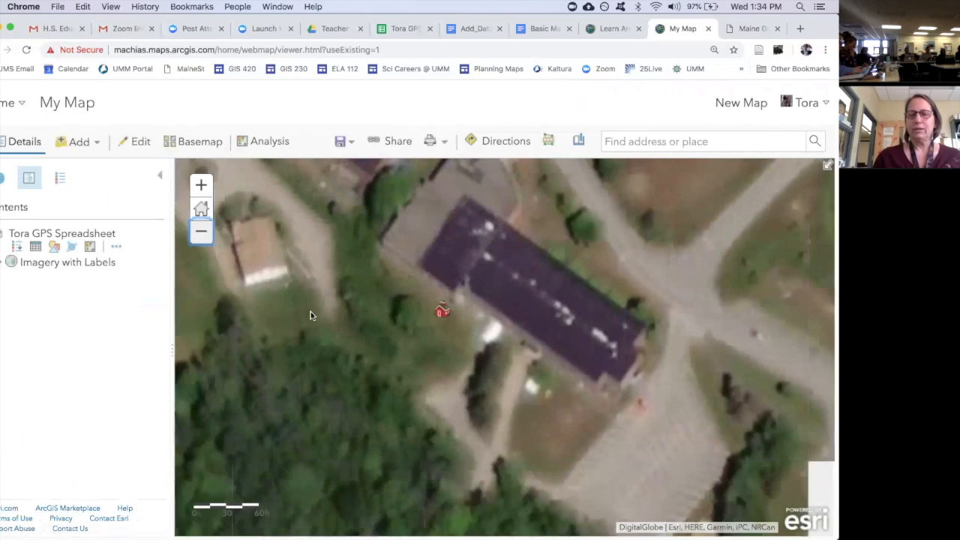
drag(453, 332, 384, 331)
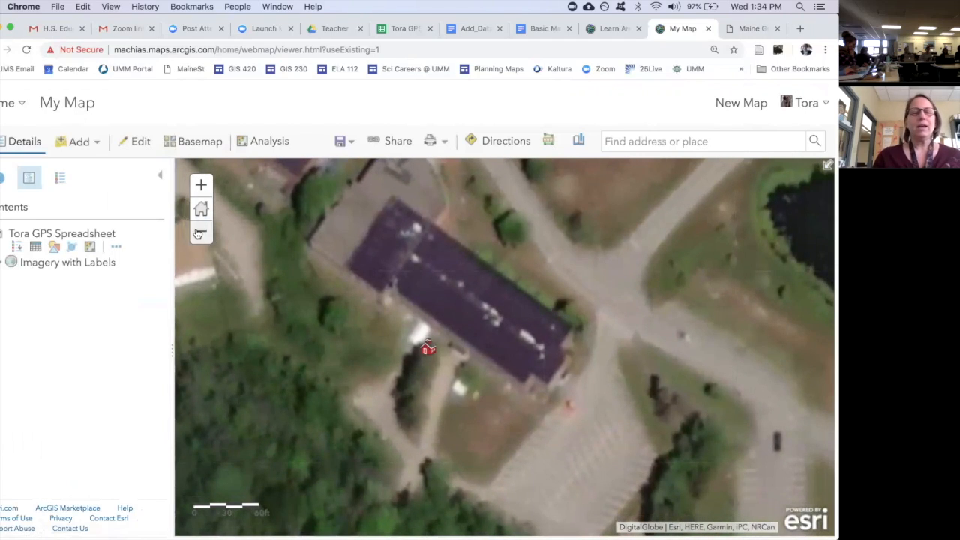
click(200, 232)
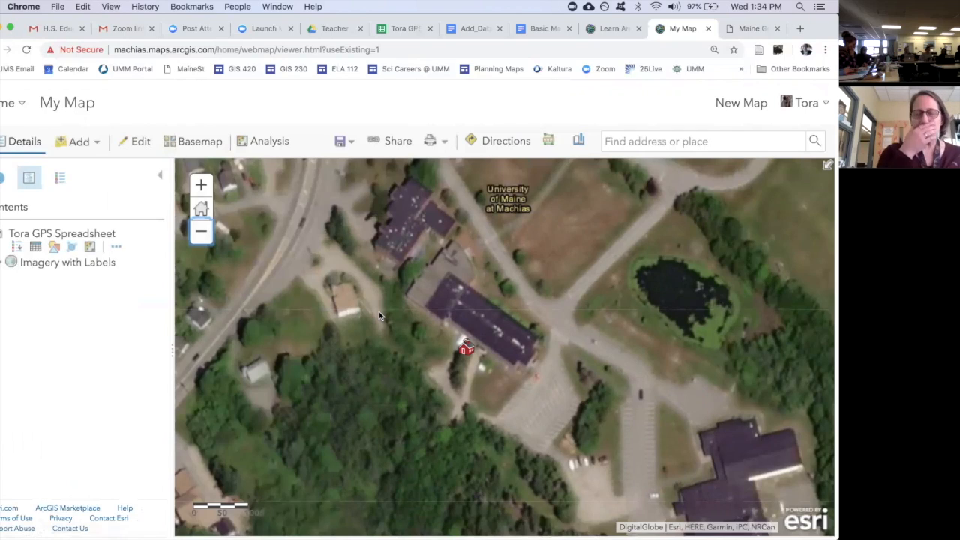
click(393, 28)
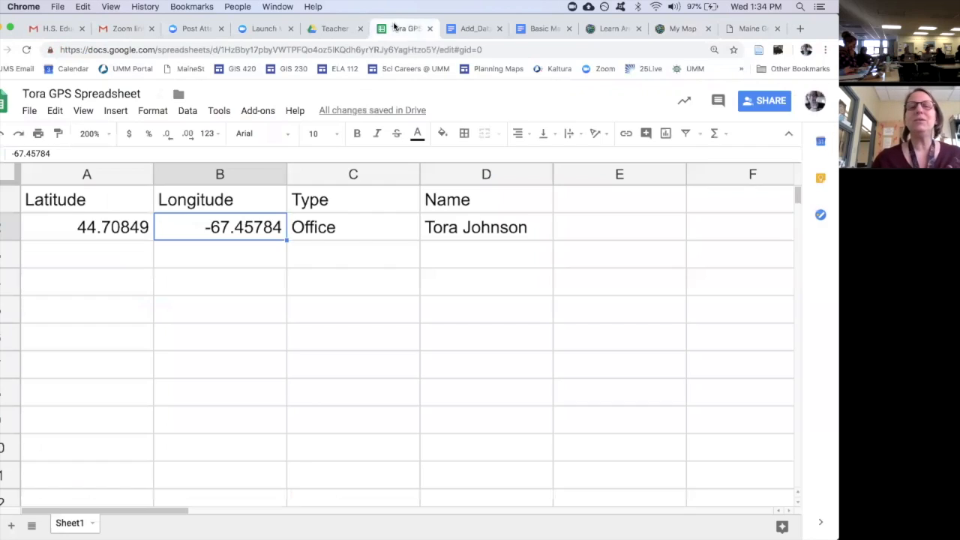
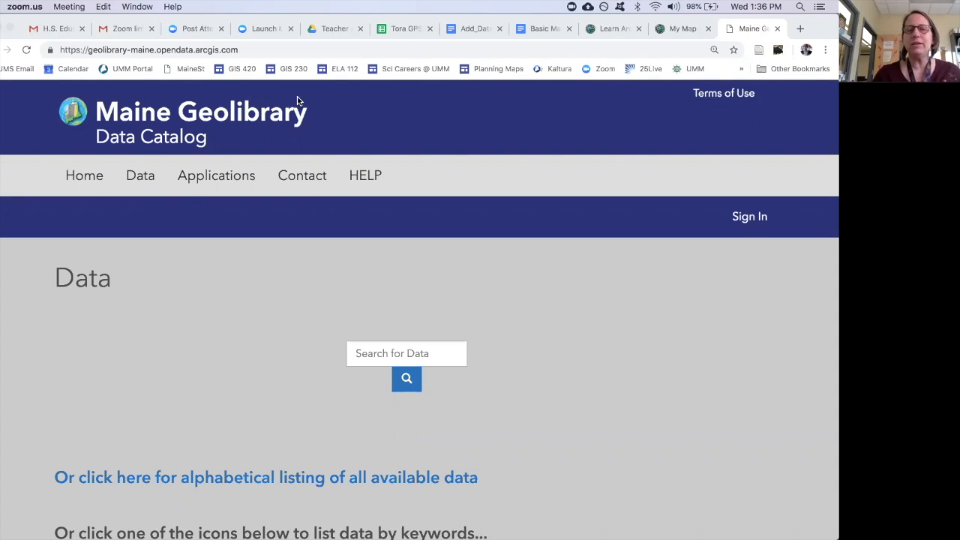
Step: Enter the heading 'Photo' in cell E1 of the Tora GPS Spreadsheet, then start a new browser tab
click(401, 30)
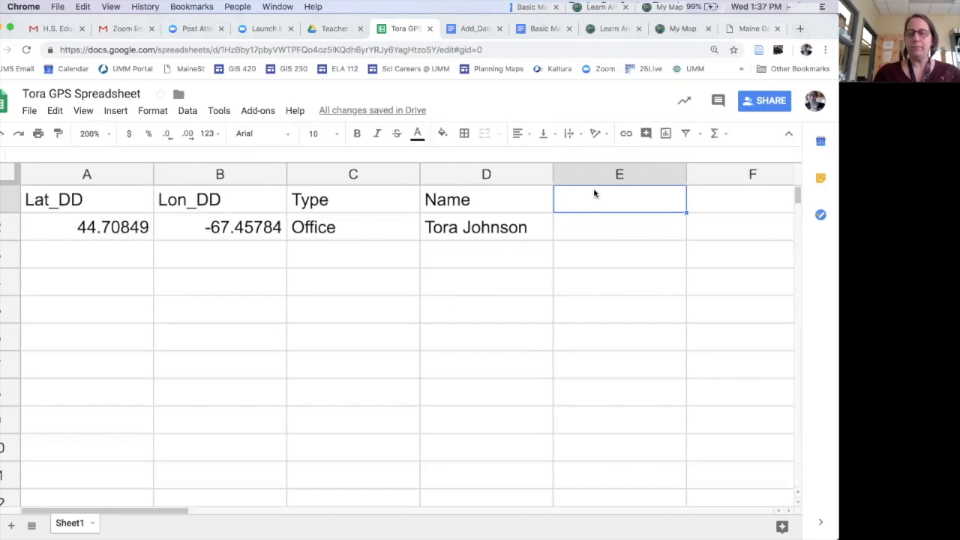
text(P)
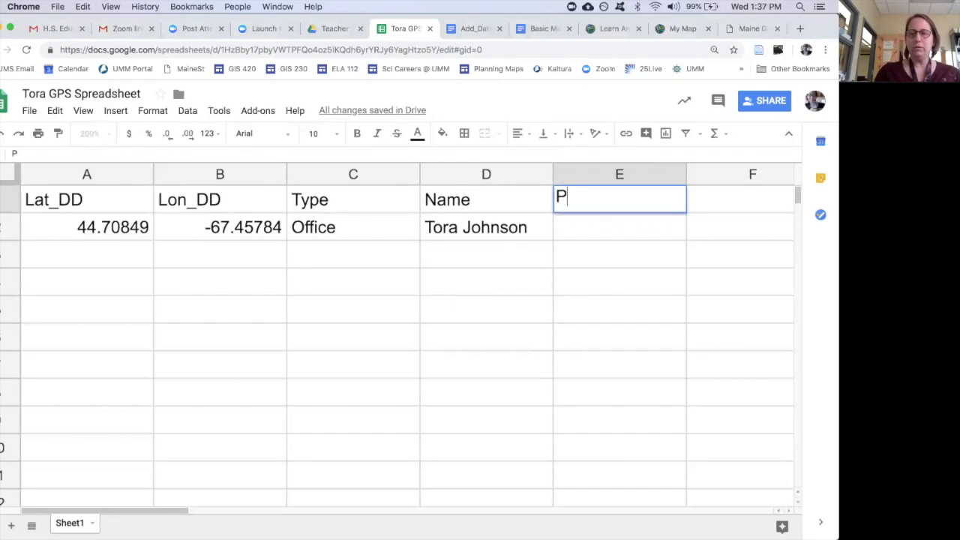
text(hoto)
key(Return)
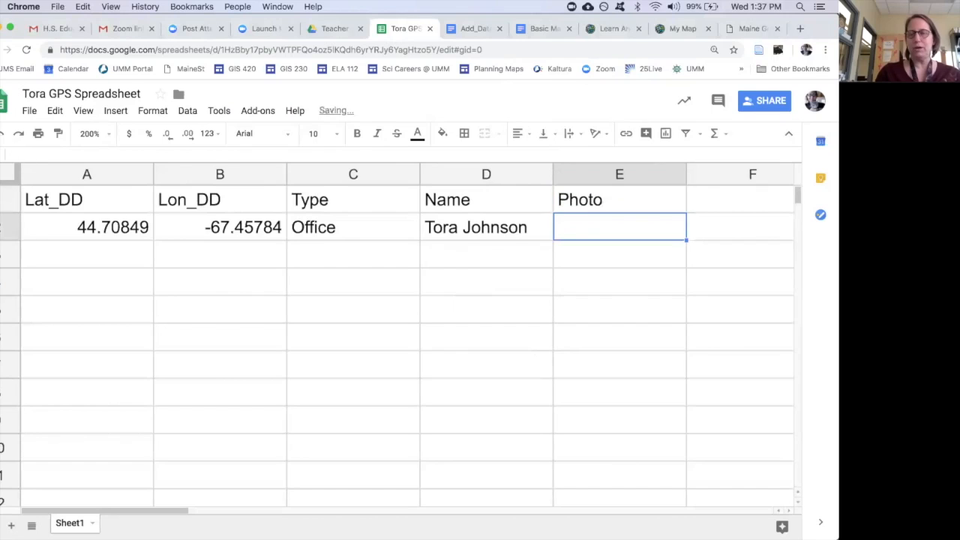
click(800, 28)
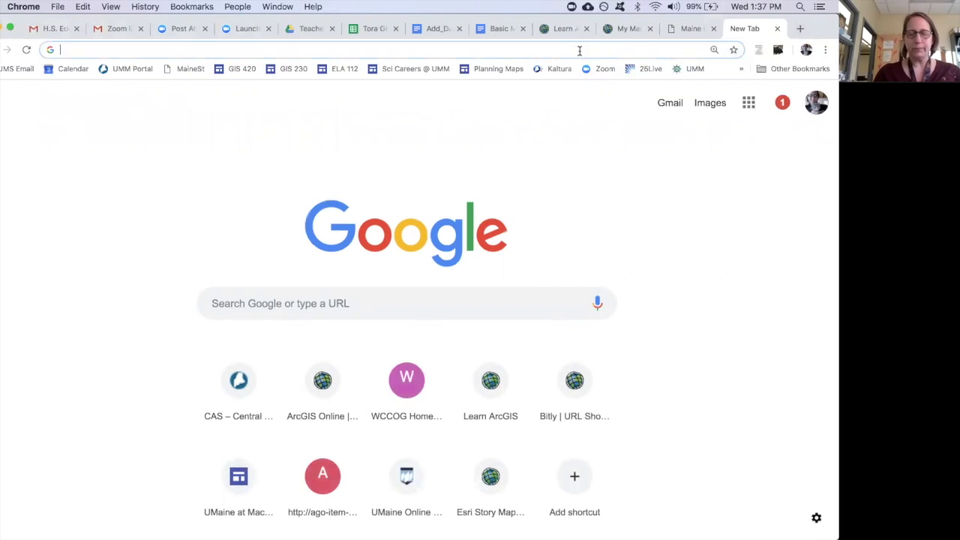
Step: Go to machias.edu and navigate to the Campus Life > Student Life Services page
text(machias.)
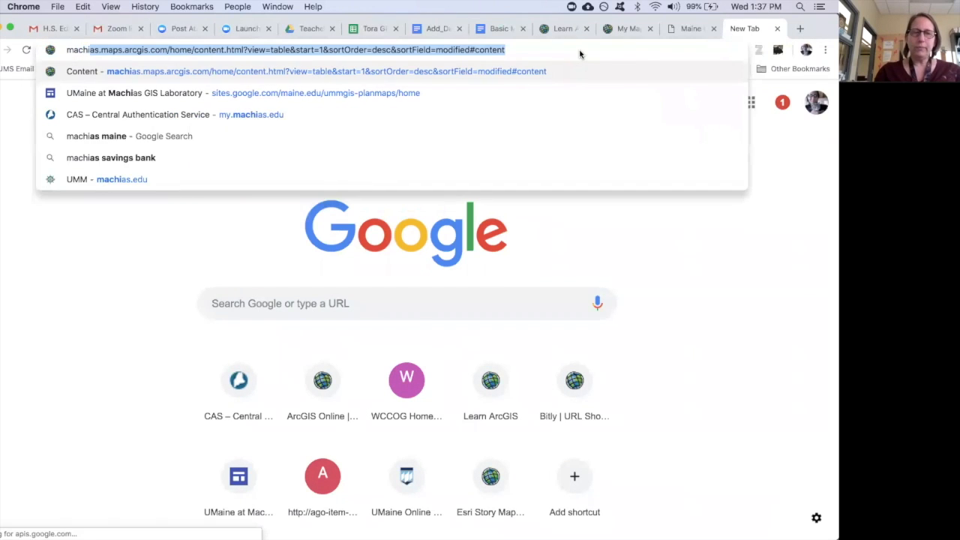
text(edu)
key(Return)
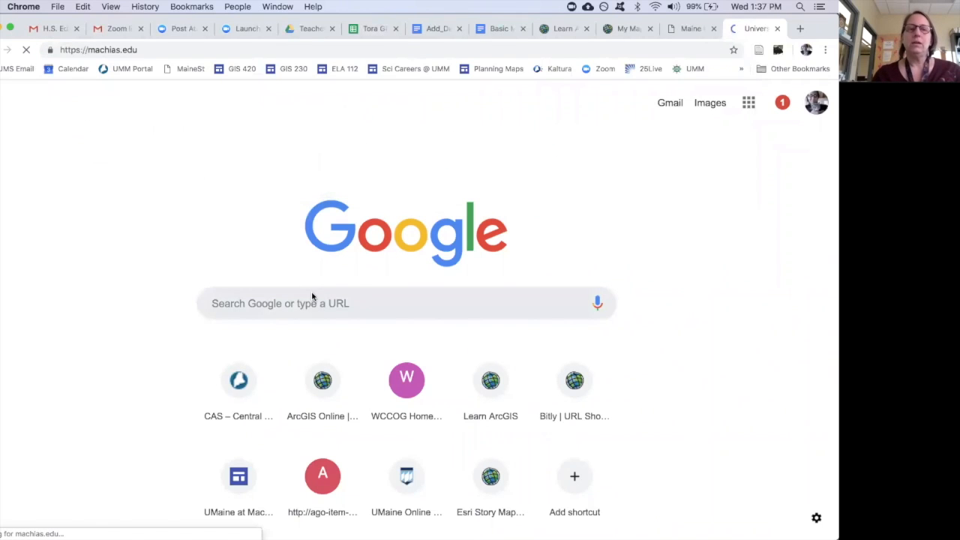
scroll(293, 378, down, 2)
scroll(293, 379, down, 1)
scroll(293, 379, up, 2)
scroll(315, 322, down, 7)
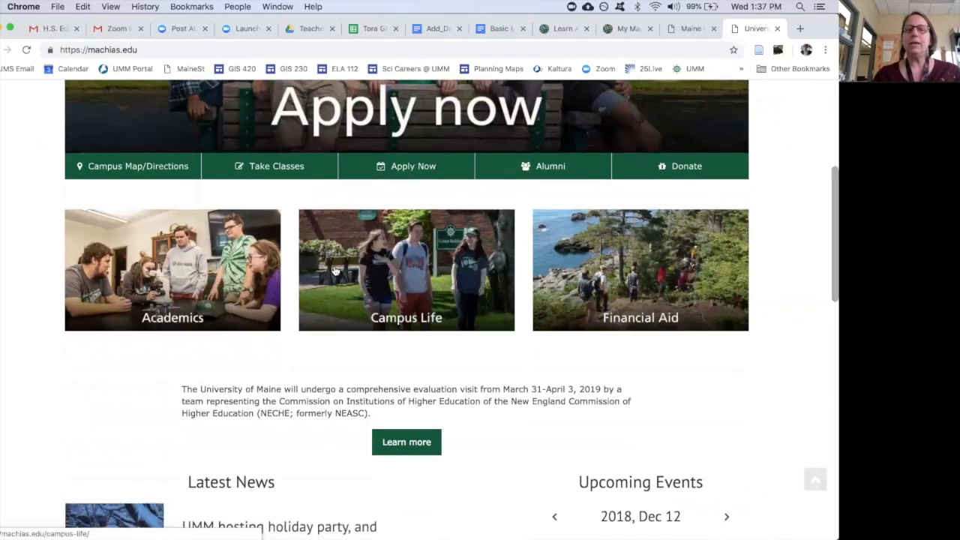
scroll(237, 299, down, 5)
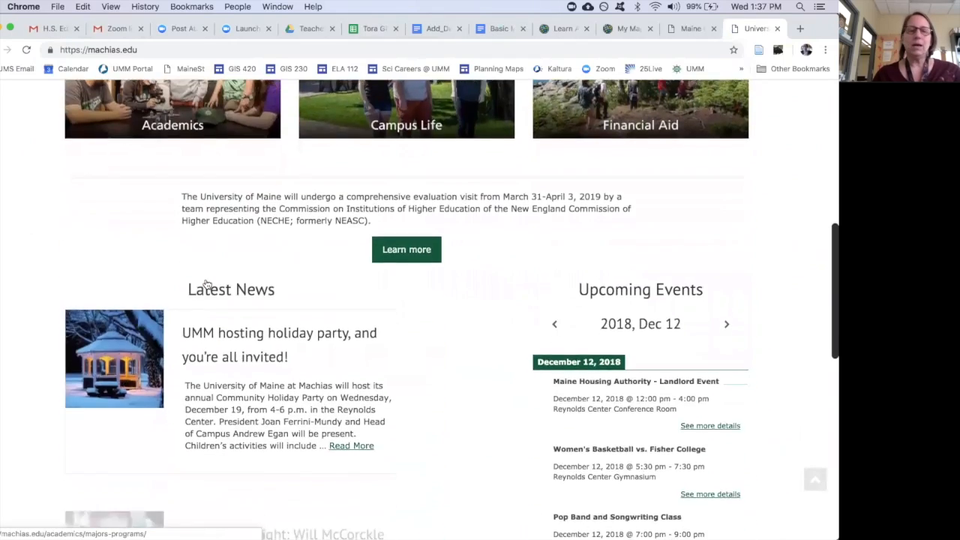
scroll(206, 283, up, 10)
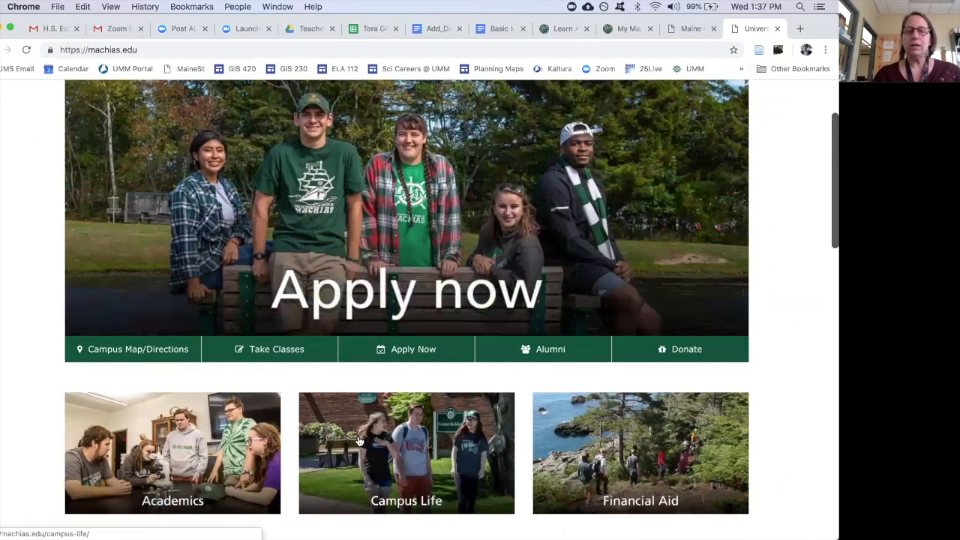
click(359, 443)
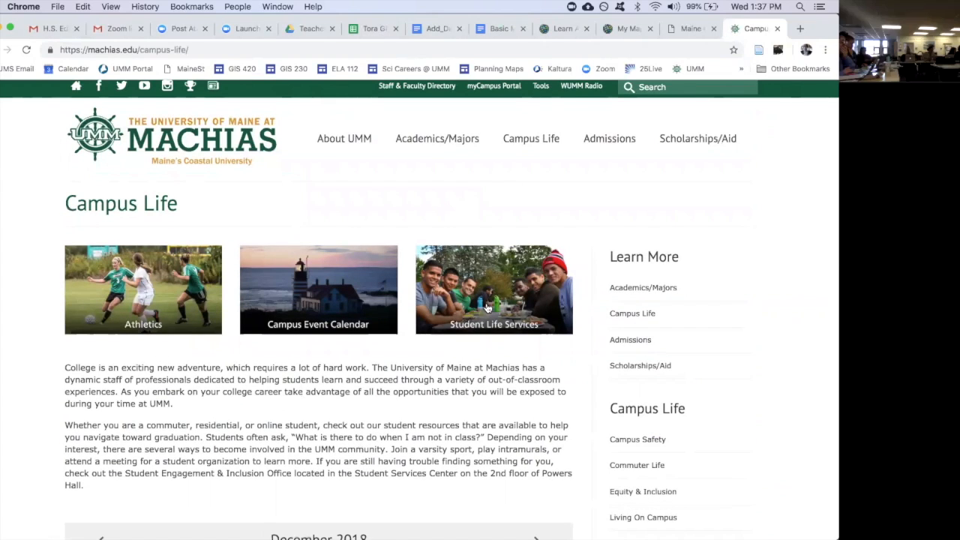
click(487, 307)
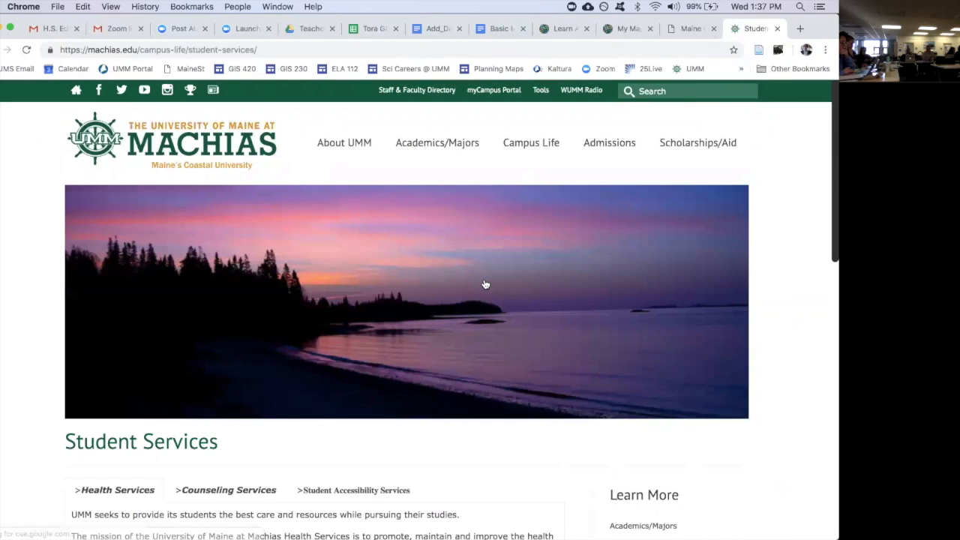
Step: Open the sunset banner image in its own tab and copy its web address
right_click(313, 300)
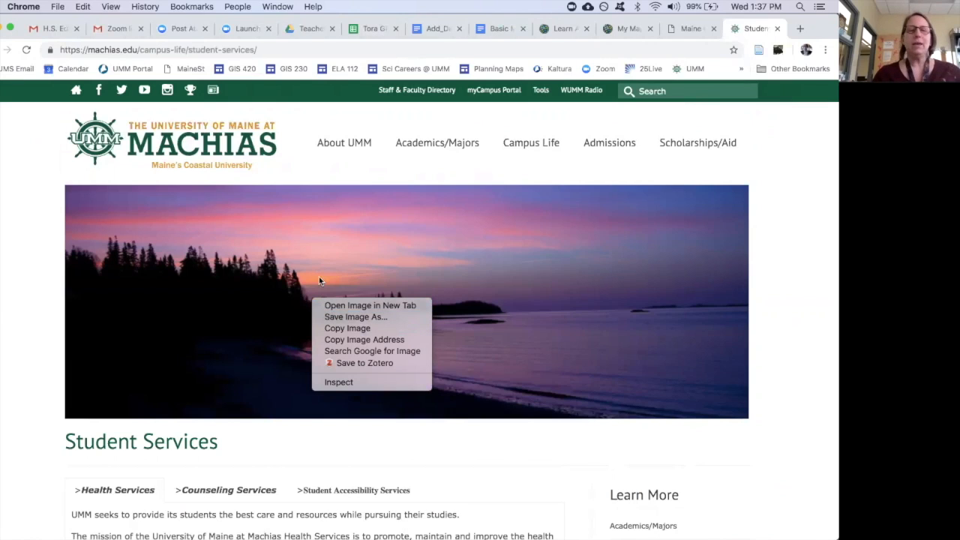
click(369, 305)
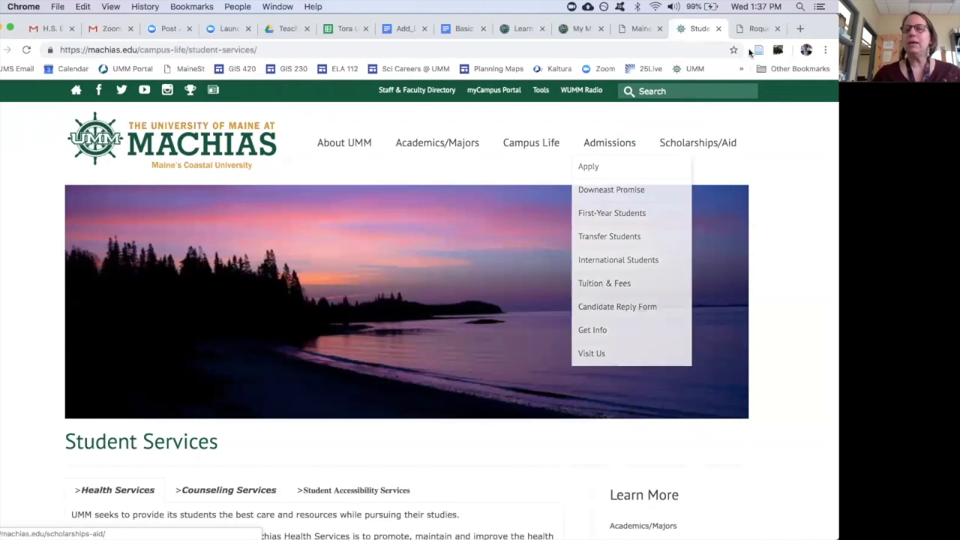
key(ctrl+Tab)
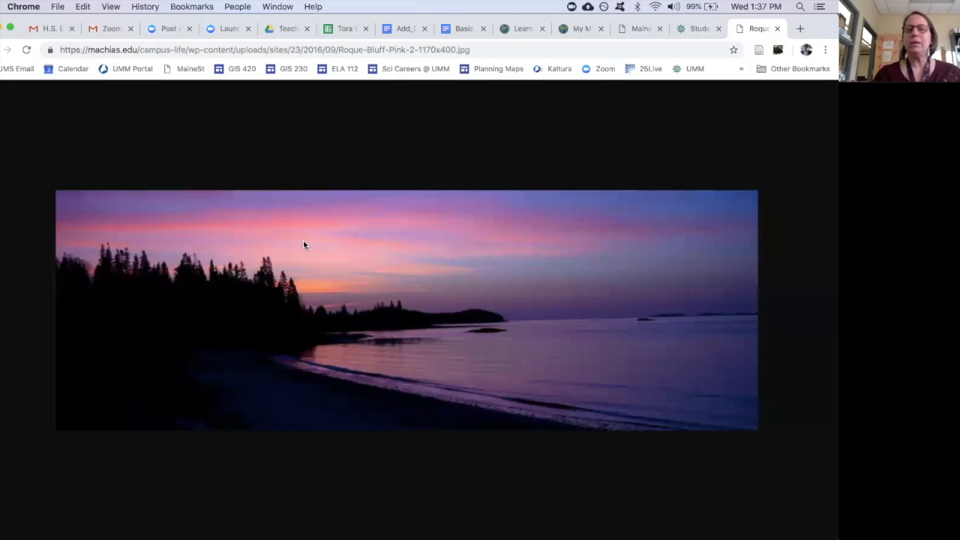
click(453, 51)
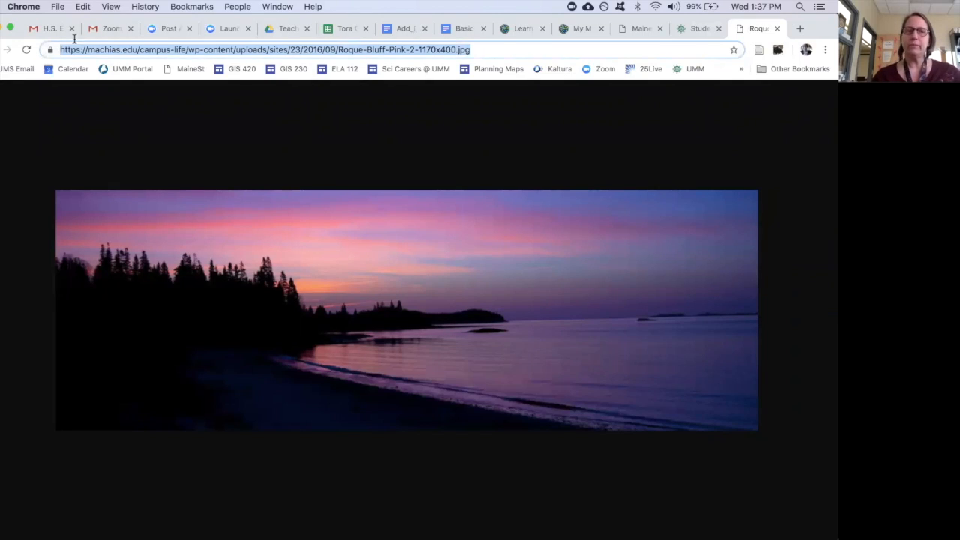
right_click(143, 50)
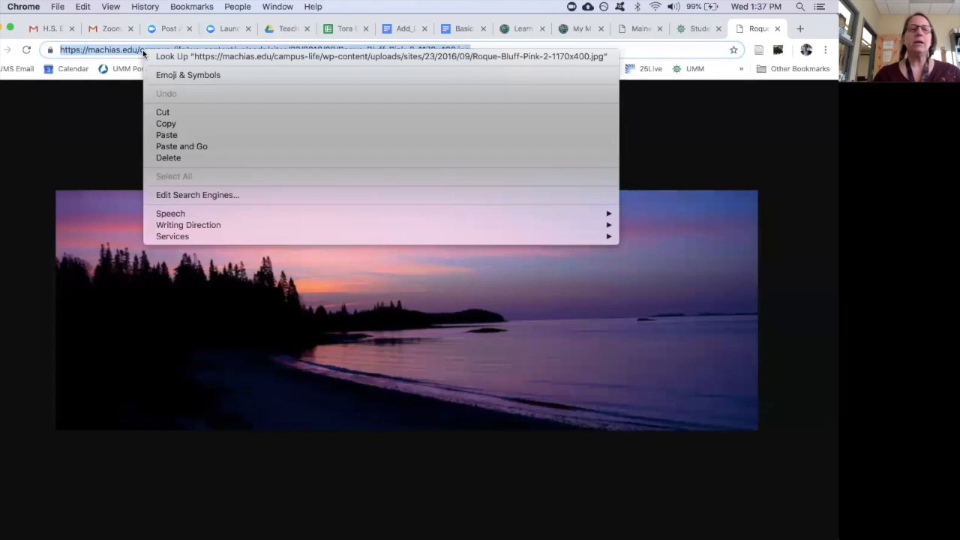
click(170, 128)
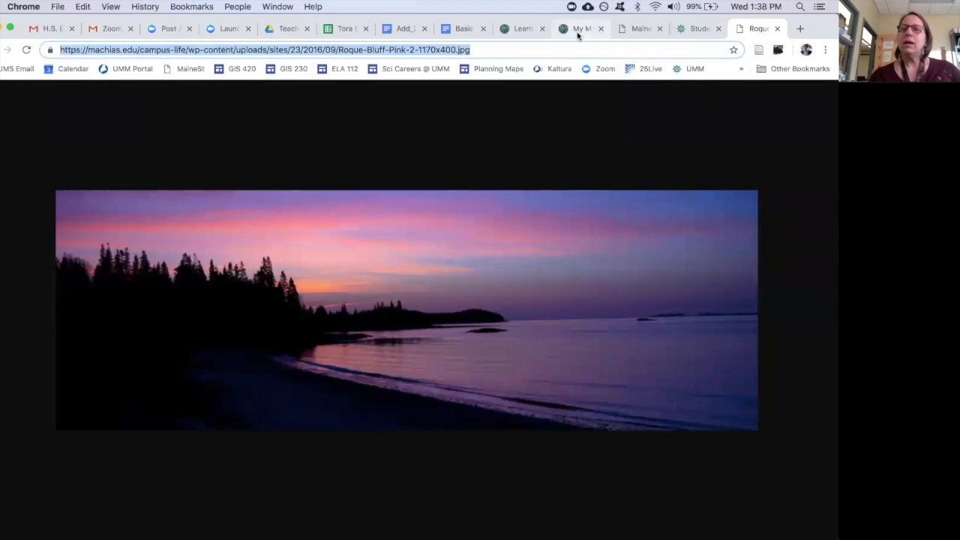
click(341, 30)
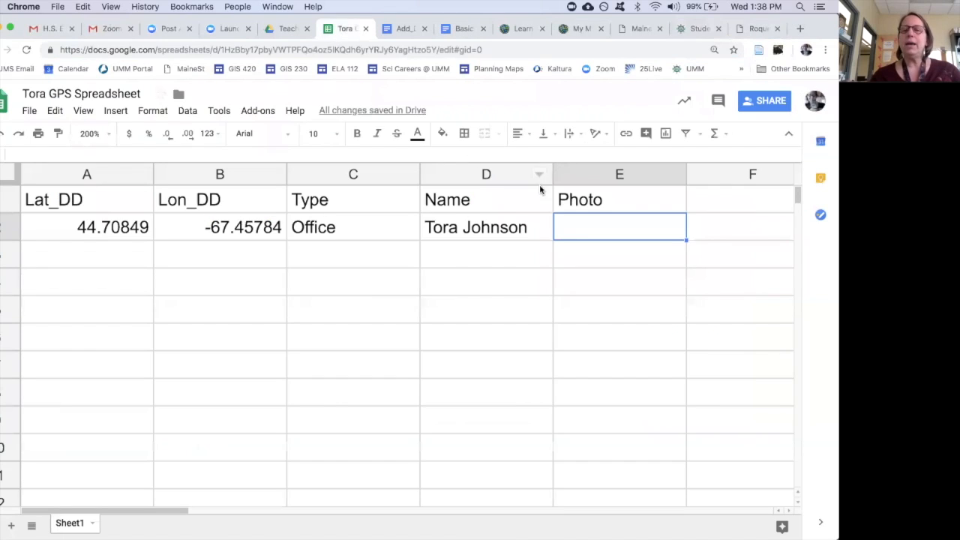
Step: Paste the Roque Bluff image address into cell E2 and widen column E
right_click(592, 226)
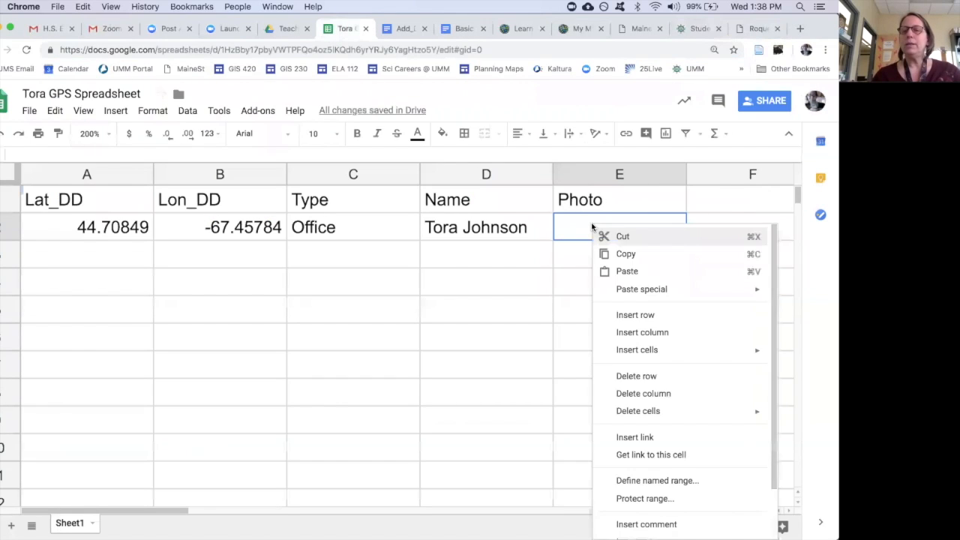
click(616, 274)
scroll(574, 233, right, 5)
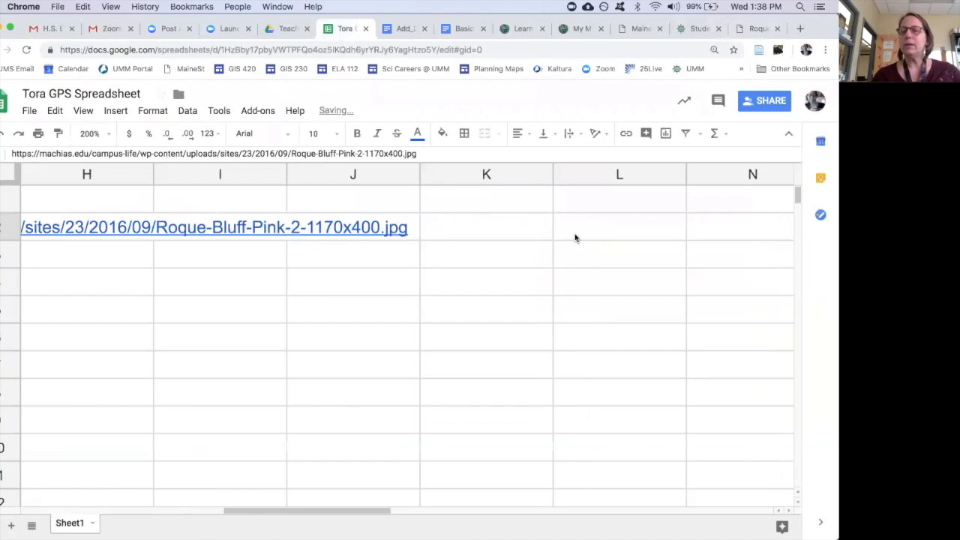
scroll(574, 238, left, 5)
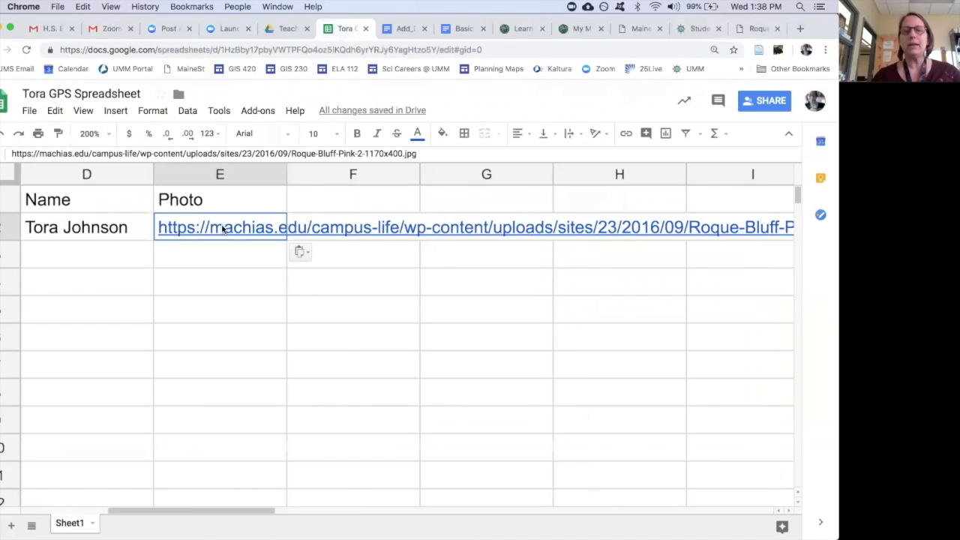
drag(285, 174, 410, 175)
scroll(255, 375, left, 3)
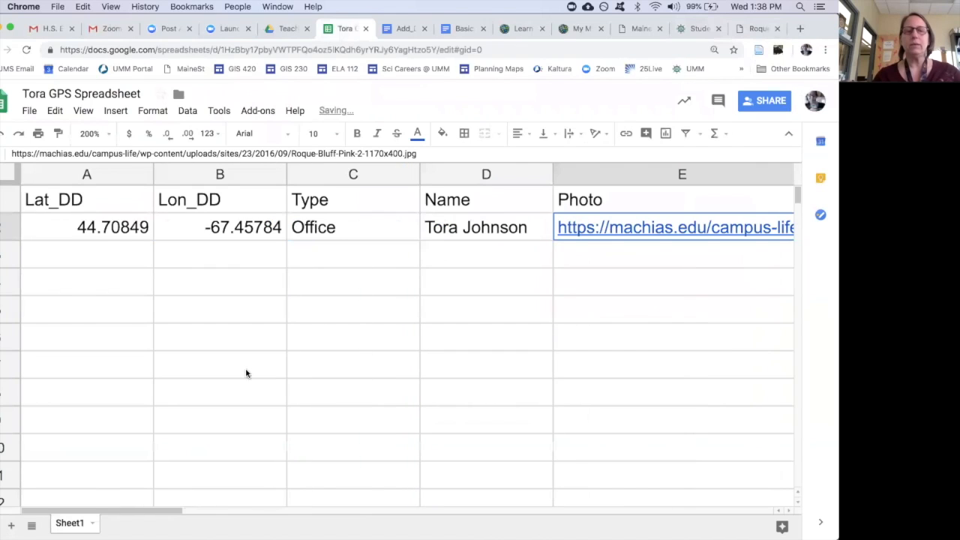
click(108, 201)
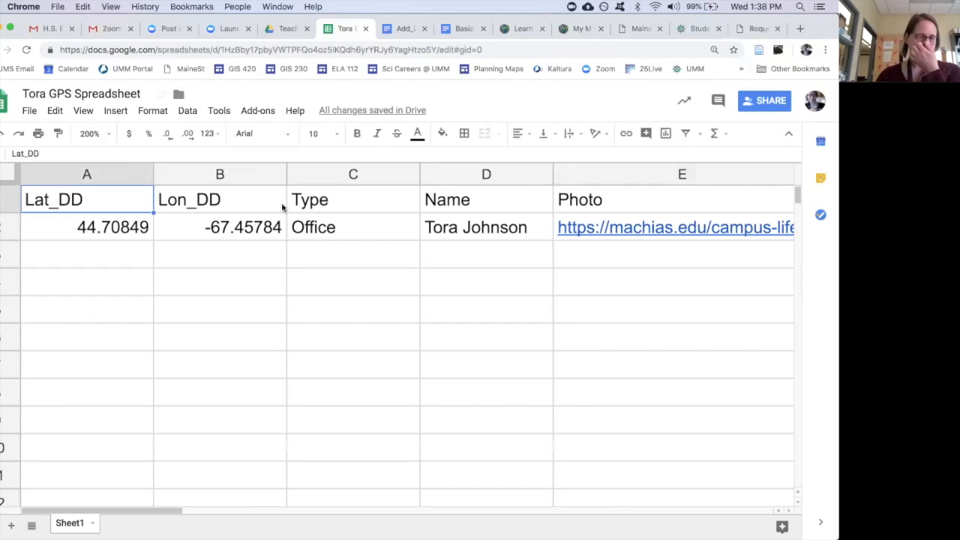
Step: Rename the Lat_DD and Lon_DD headings to DDLat and DDLon
double_click(81, 200)
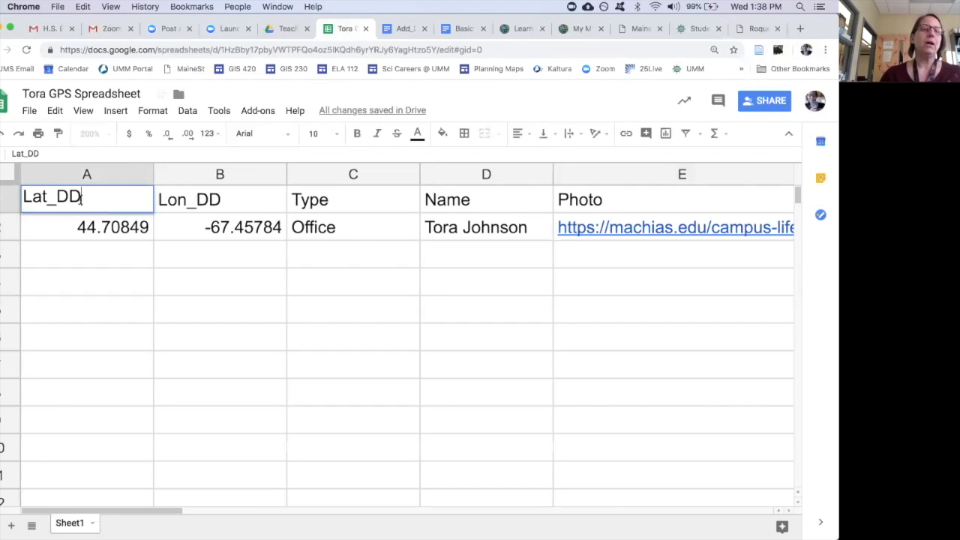
drag(81, 197, 58, 197)
key(BackSpace)
key(BackSpace)
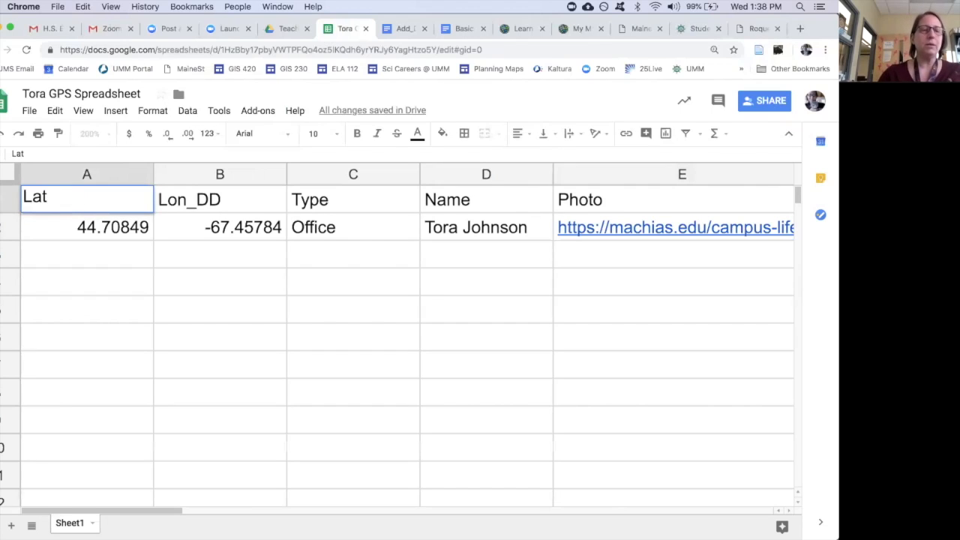
key(Home)
text(DD)
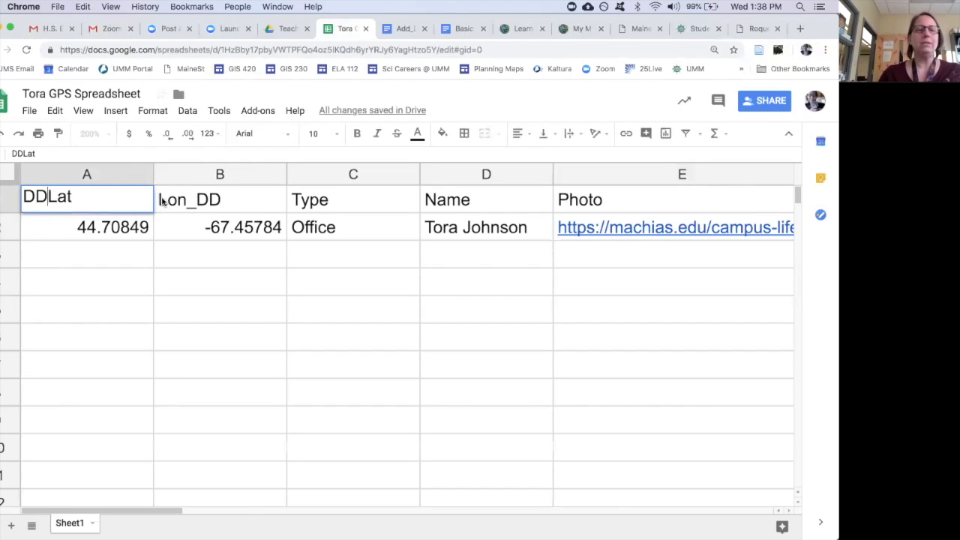
click(160, 201)
double_click(159, 200)
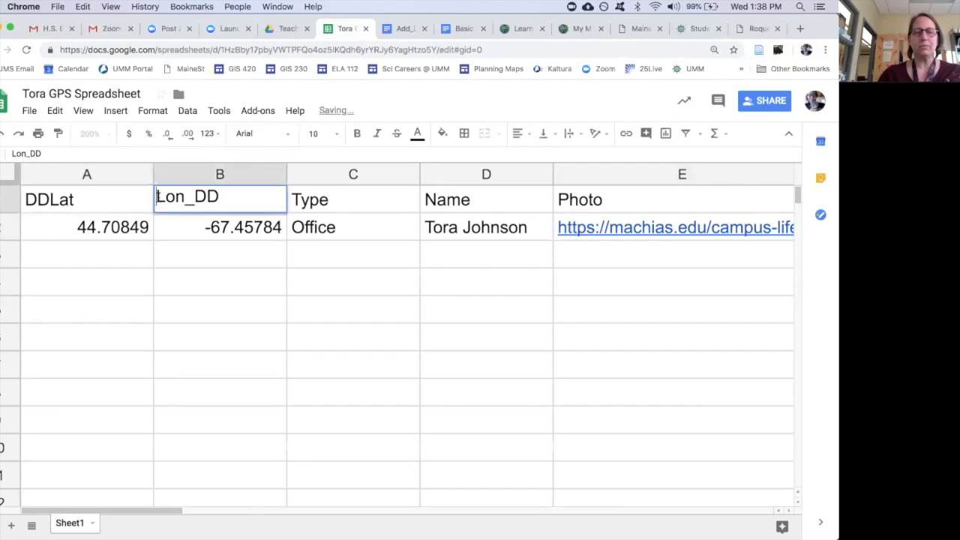
text(DD)
key(shift+End)
key(BackSpace)
click(298, 374)
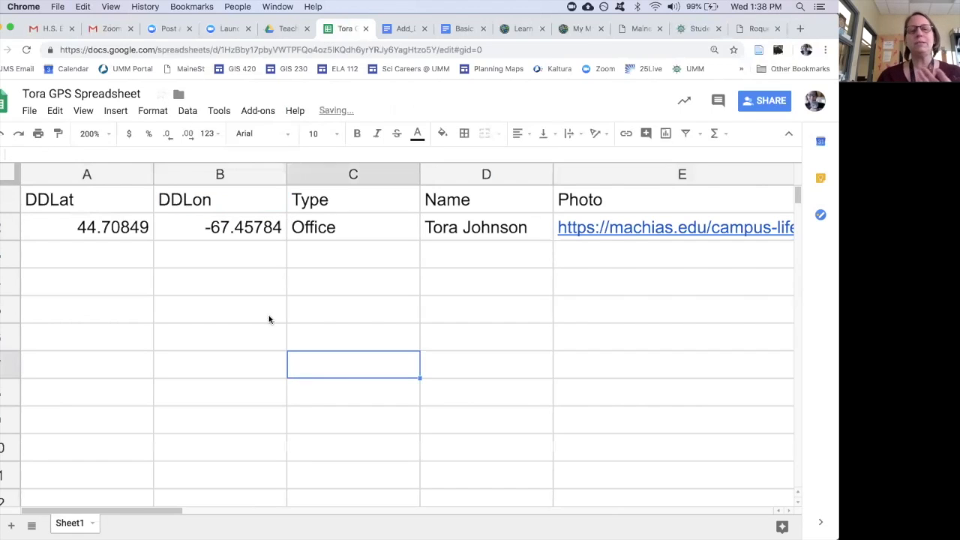
Step: Download the sheet as the Excel file Tora GPS Spreadsheet2.xlsx
click(29, 111)
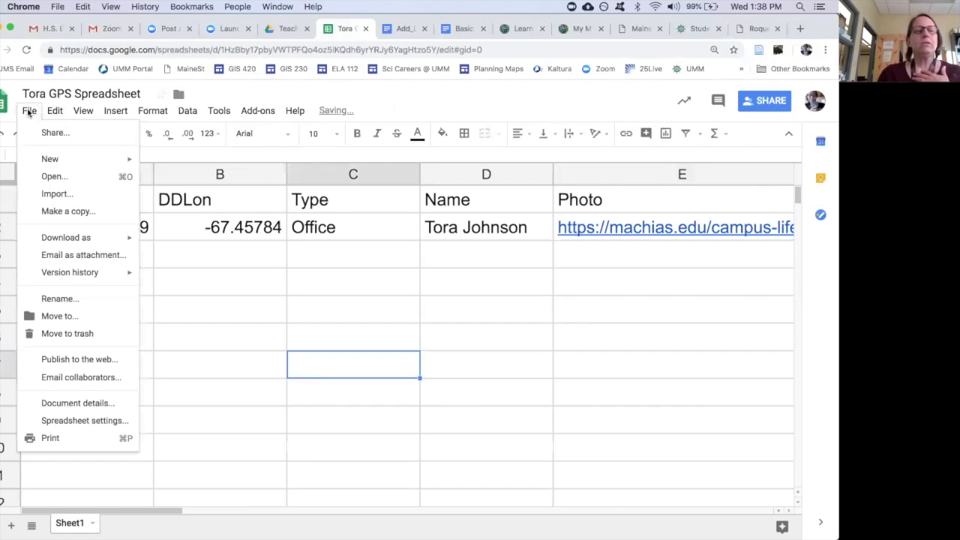
mouse_move(60, 238)
click(199, 241)
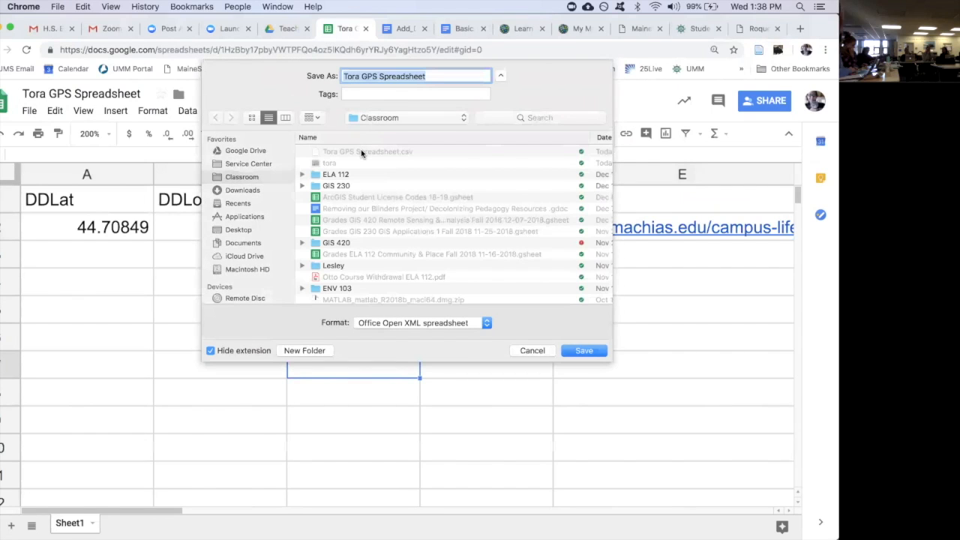
click(426, 77)
text(2)
click(584, 351)
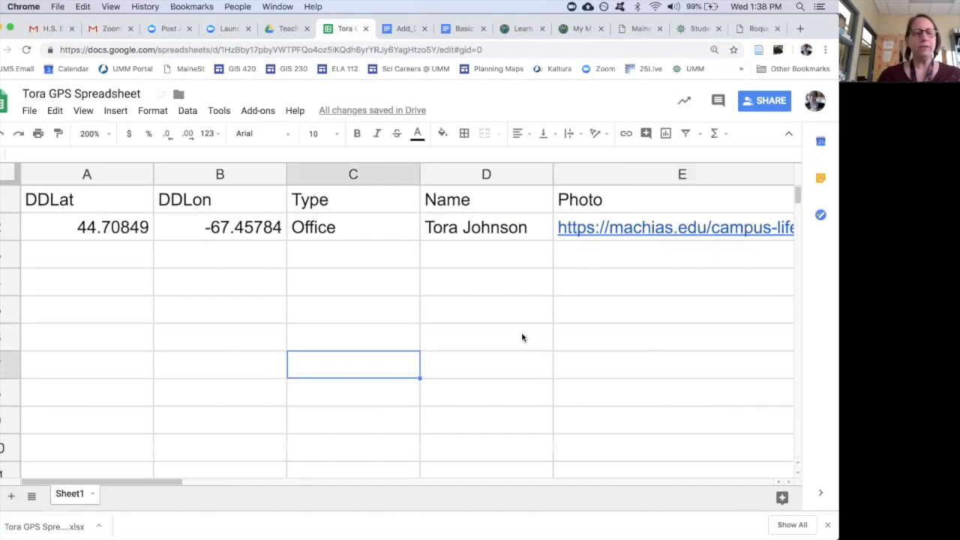
click(576, 28)
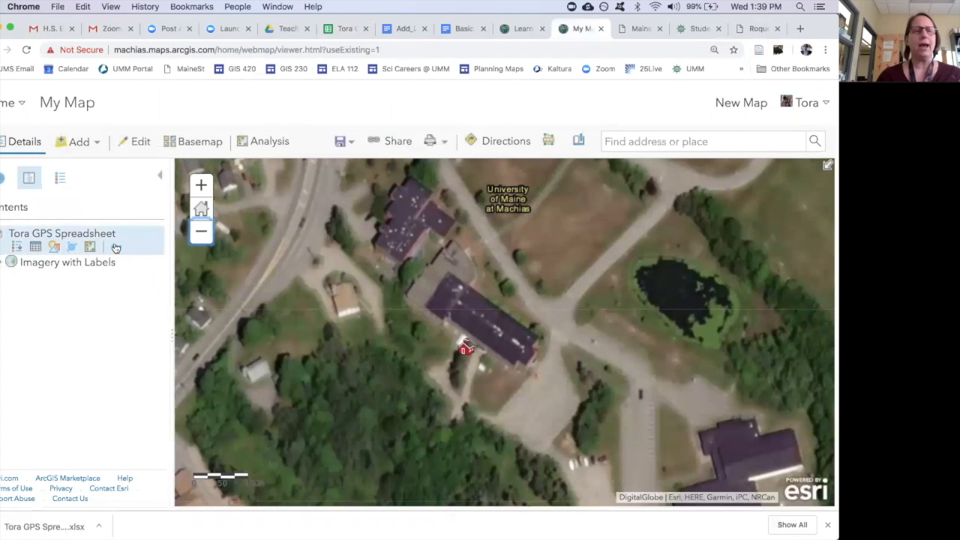
Step: Remove the Tora GPS Spreadsheet layer from the map
click(116, 247)
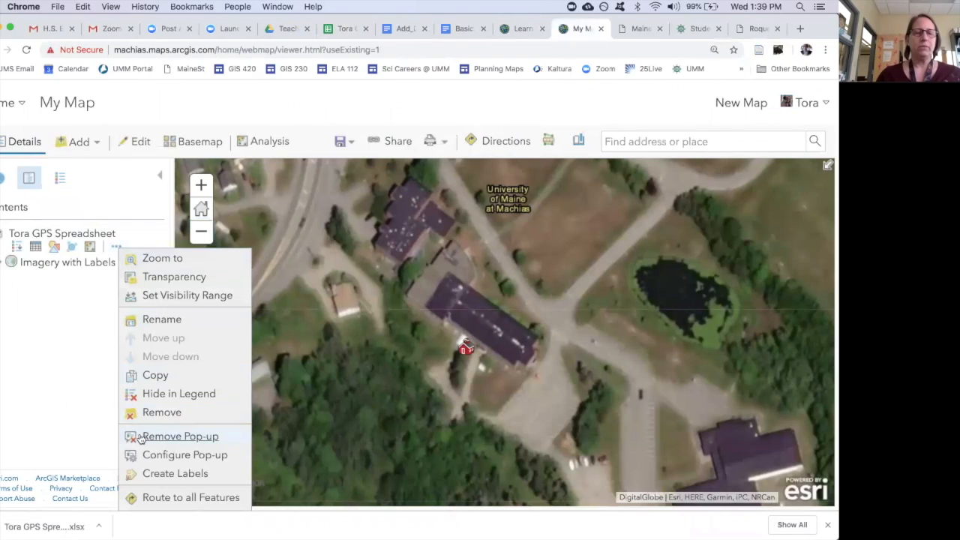
click(150, 413)
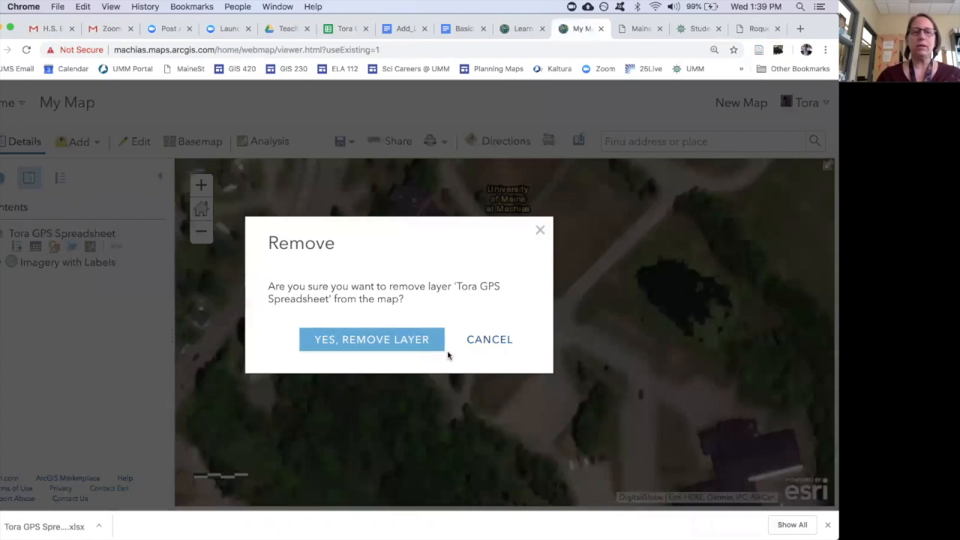
click(407, 342)
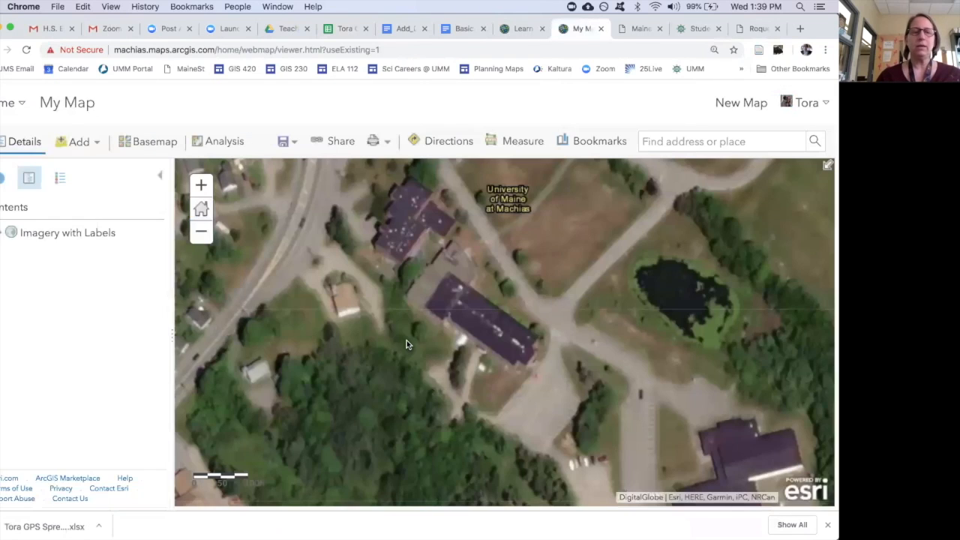
Step: Try adding Tora GPS Spreadsheet2.xlsx as a layer from file and dismiss the unsupported-format error
click(79, 143)
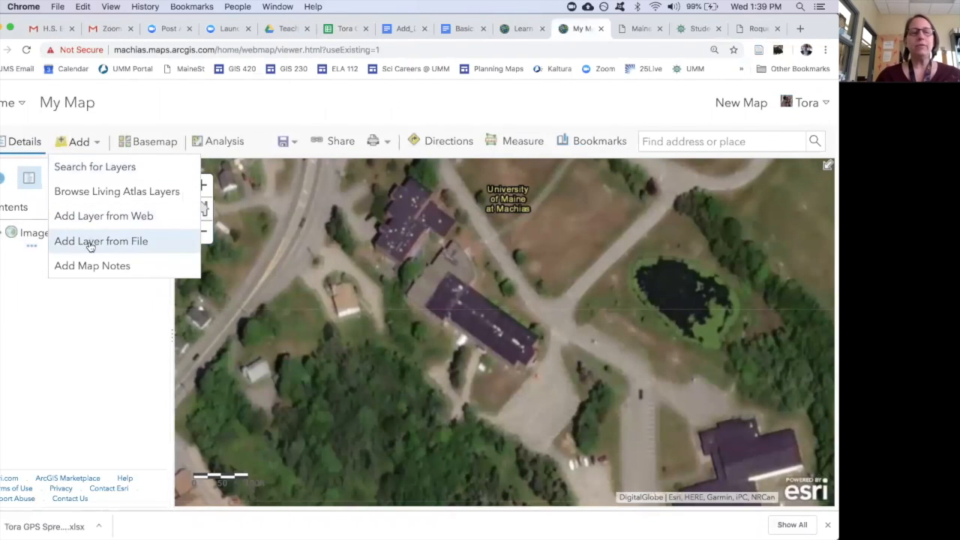
click(132, 242)
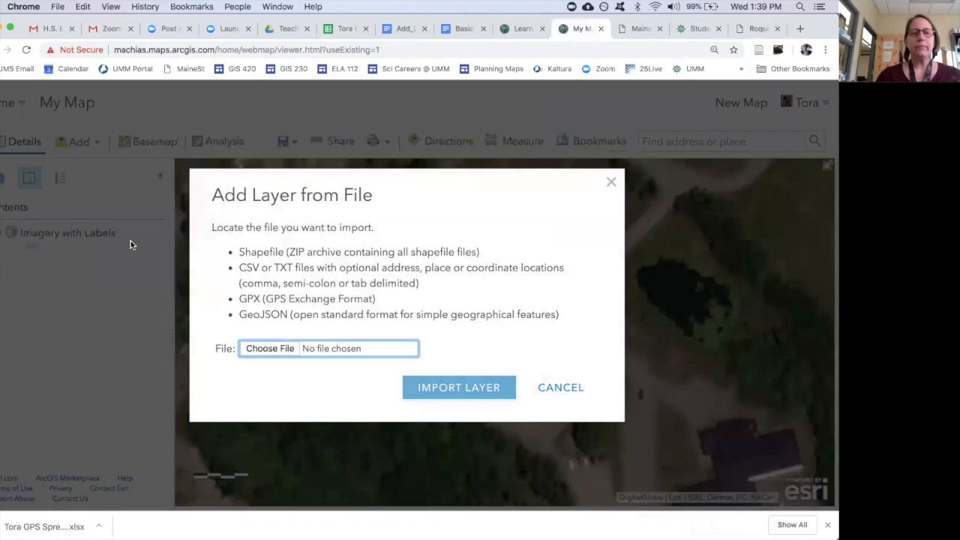
click(268, 349)
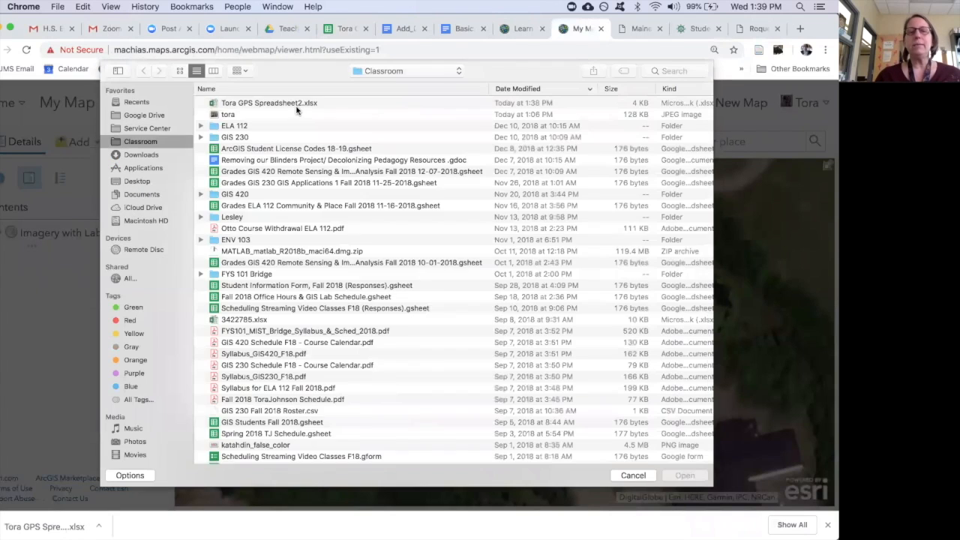
click(293, 103)
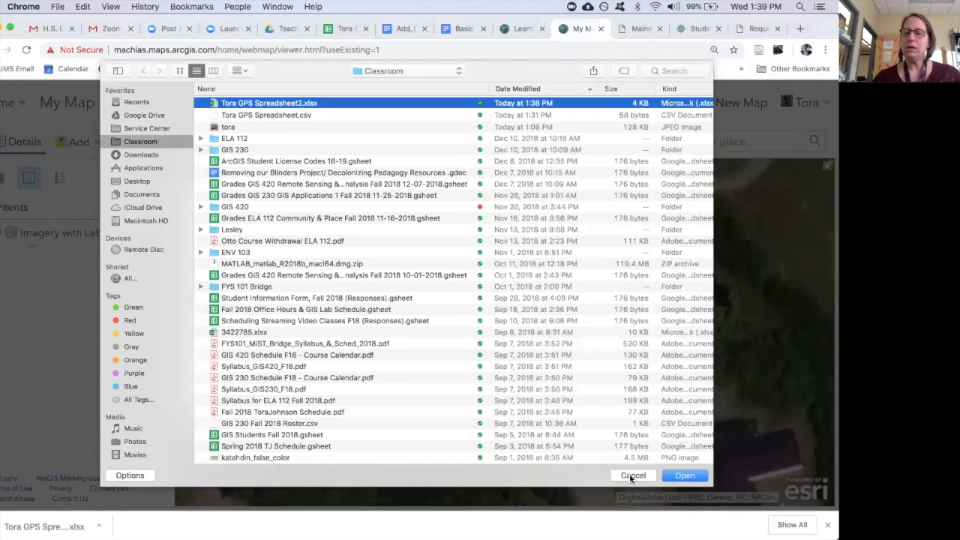
click(681, 476)
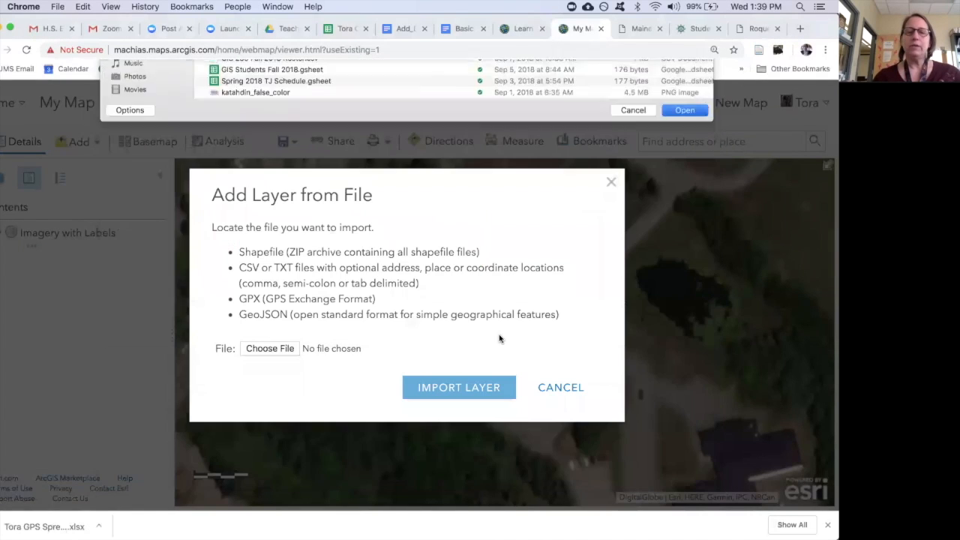
click(441, 424)
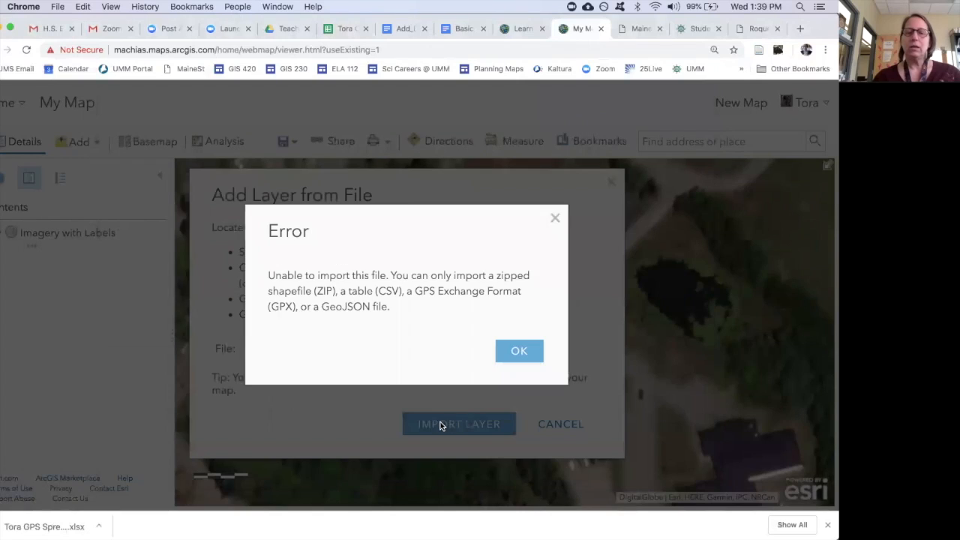
click(523, 350)
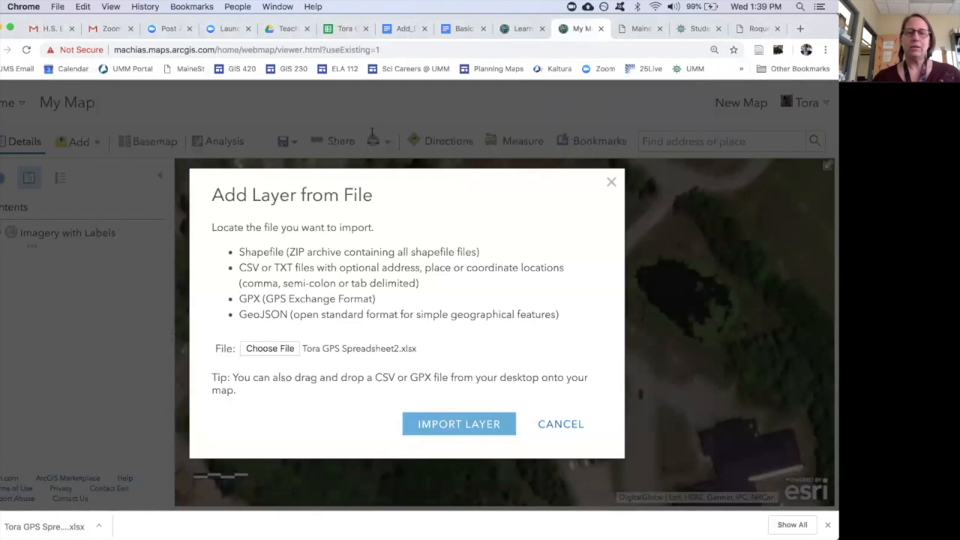
Step: Download the Google Sheet as a comma-separated values file named Tora GPS Spreadsheet2
click(342, 28)
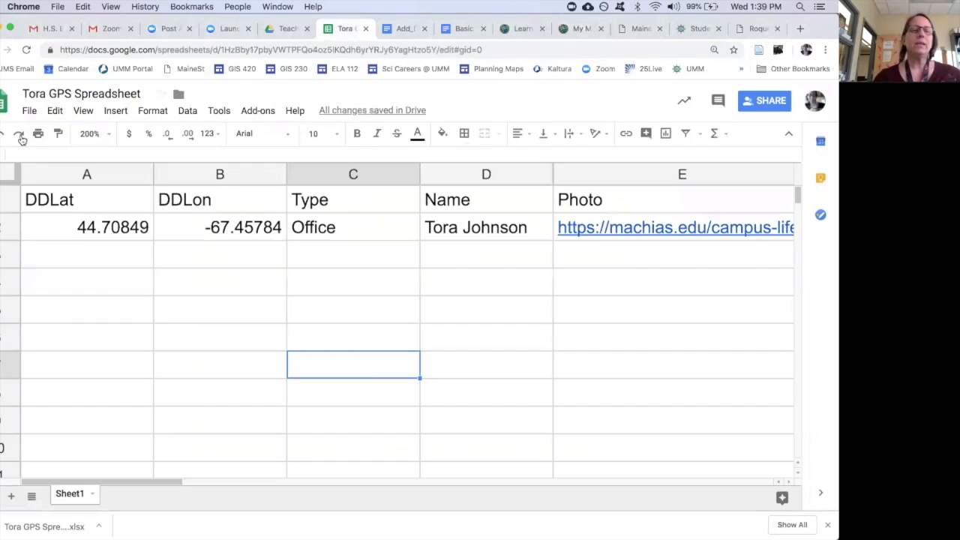
click(30, 110)
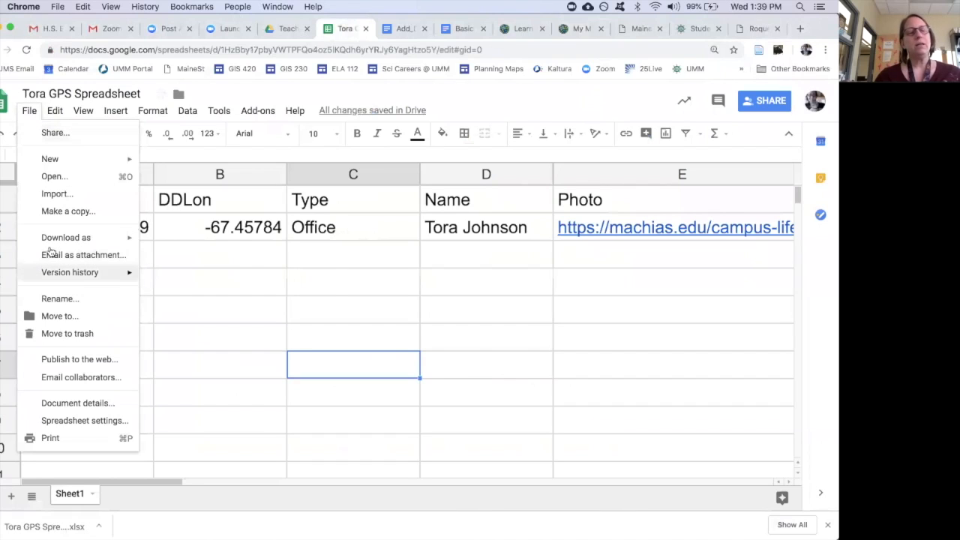
mouse_move(160, 233)
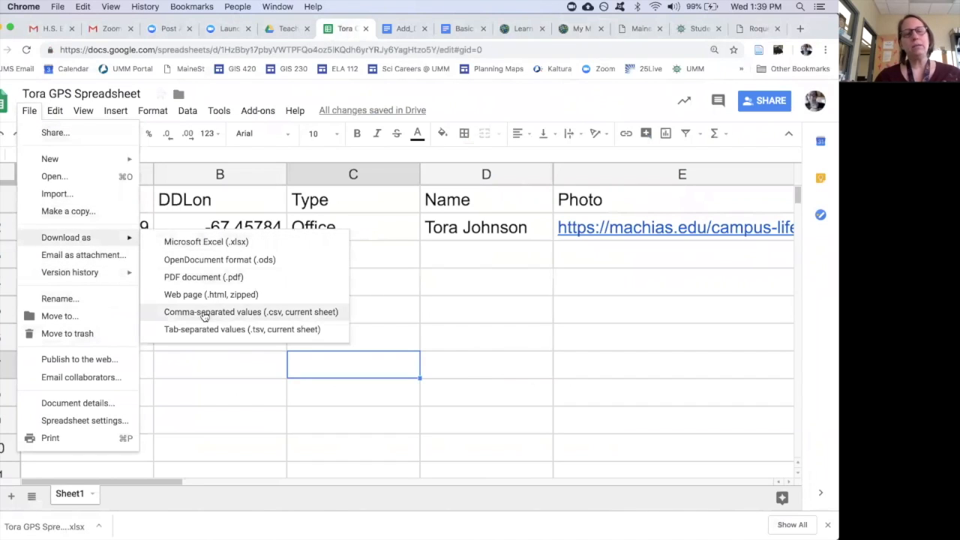
click(204, 316)
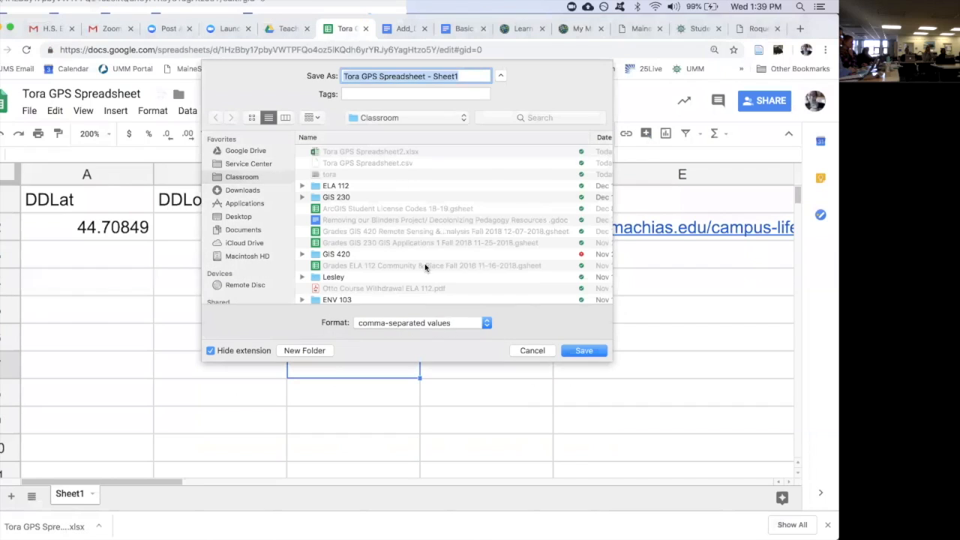
click(393, 153)
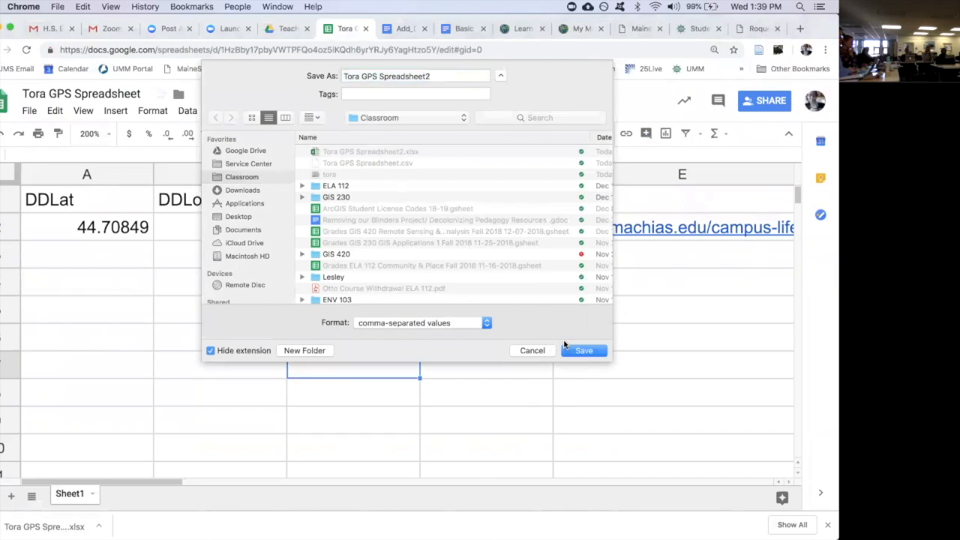
click(583, 350)
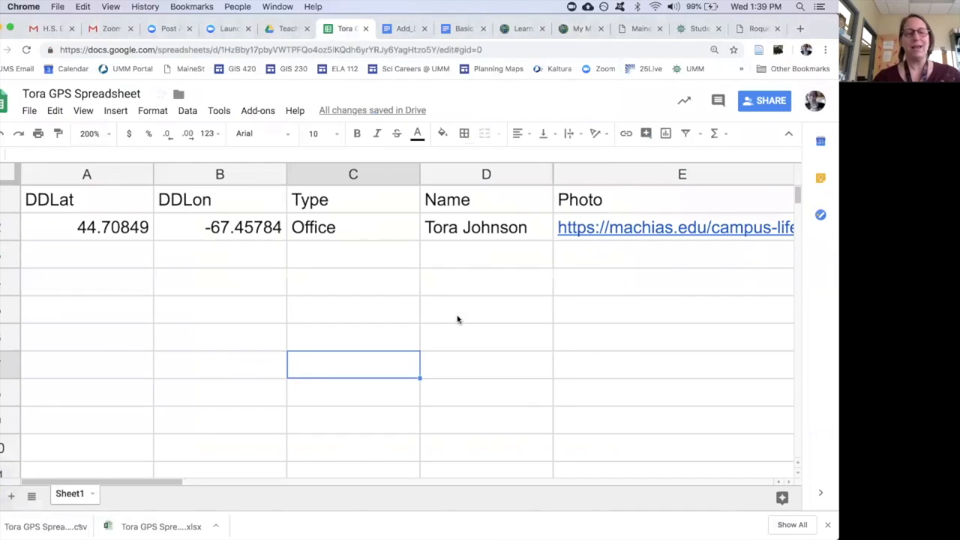
Step: Choose Tora GPS Spreadsheet2.csv in the Add Layer from File dialog and import it
click(579, 28)
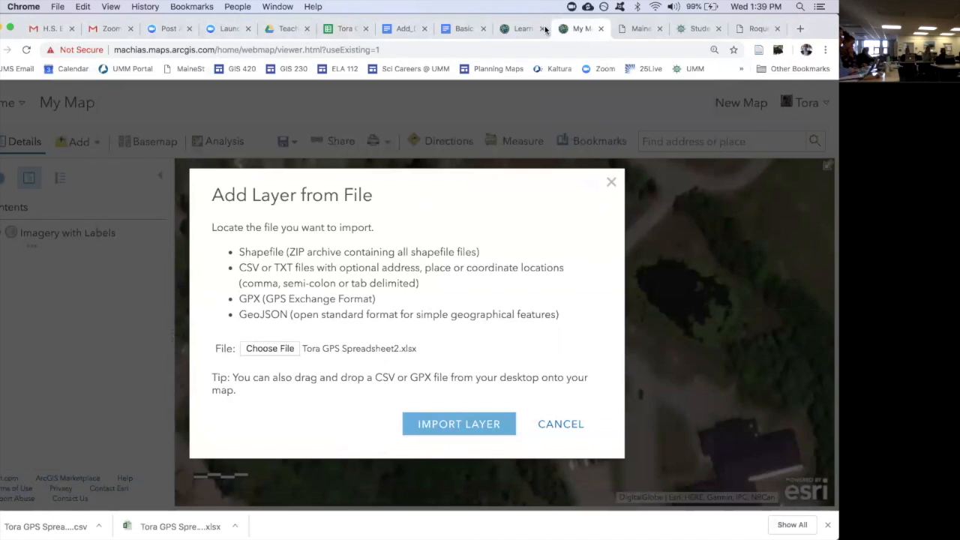
click(271, 348)
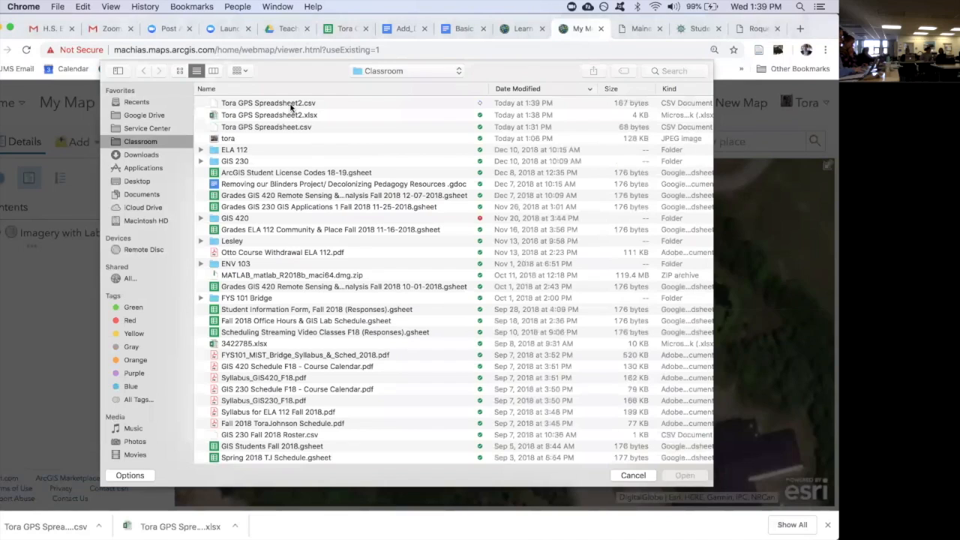
click(295, 104)
click(686, 477)
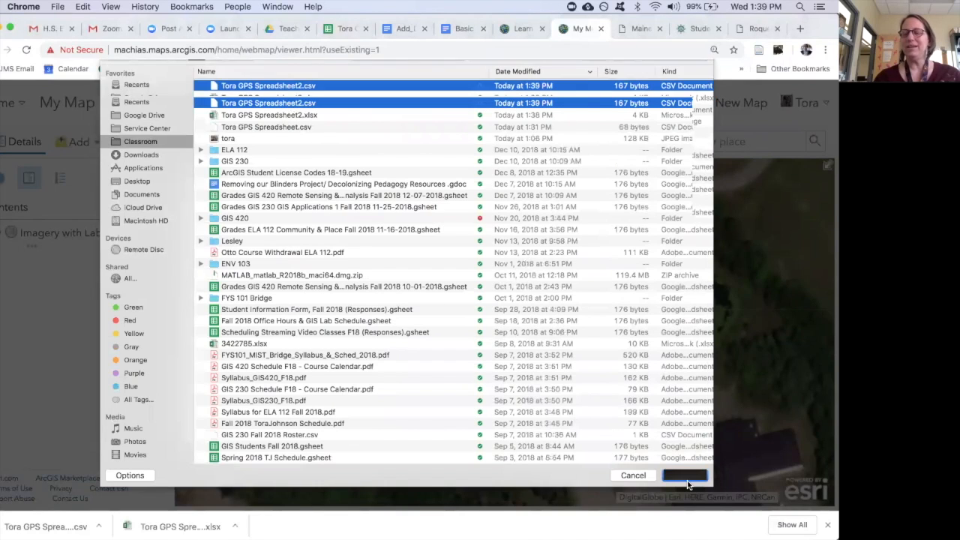
click(474, 424)
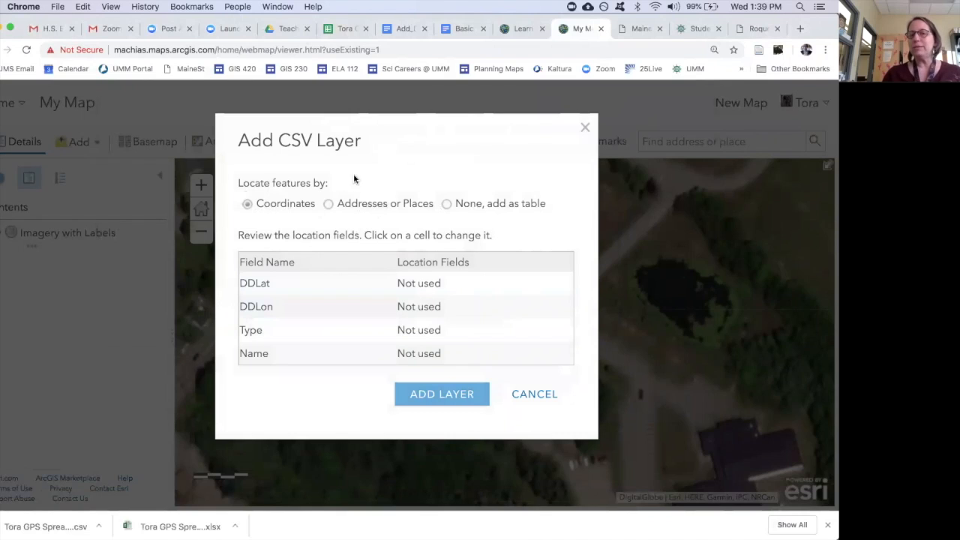
Step: Set the CSV layer to locate features by coordinates rather than addresses
click(328, 205)
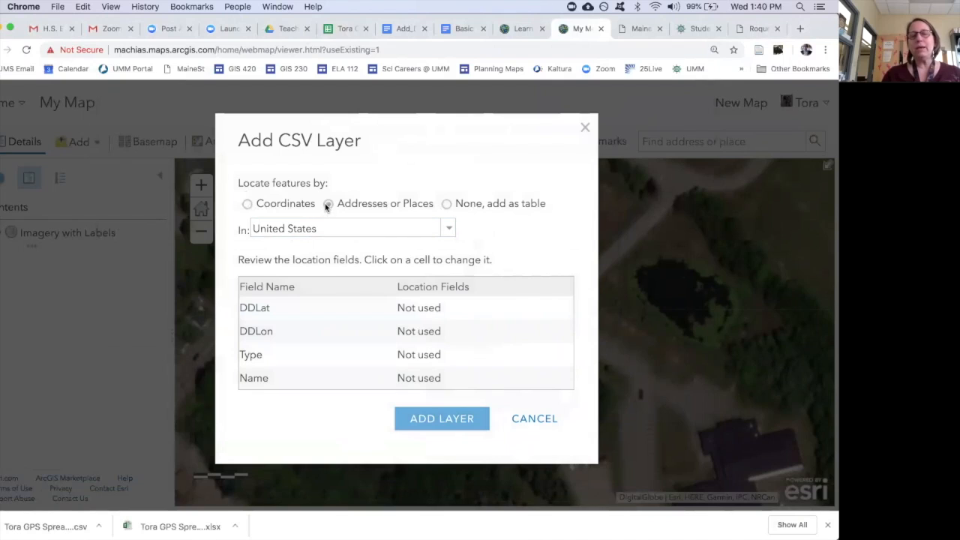
scroll(268, 369, down, 1)
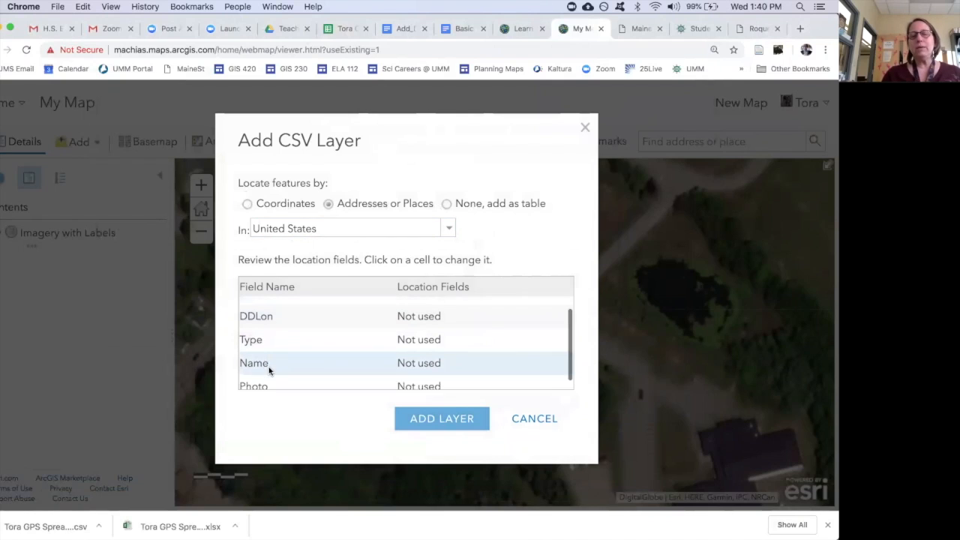
scroll(267, 368, up, 1)
click(432, 309)
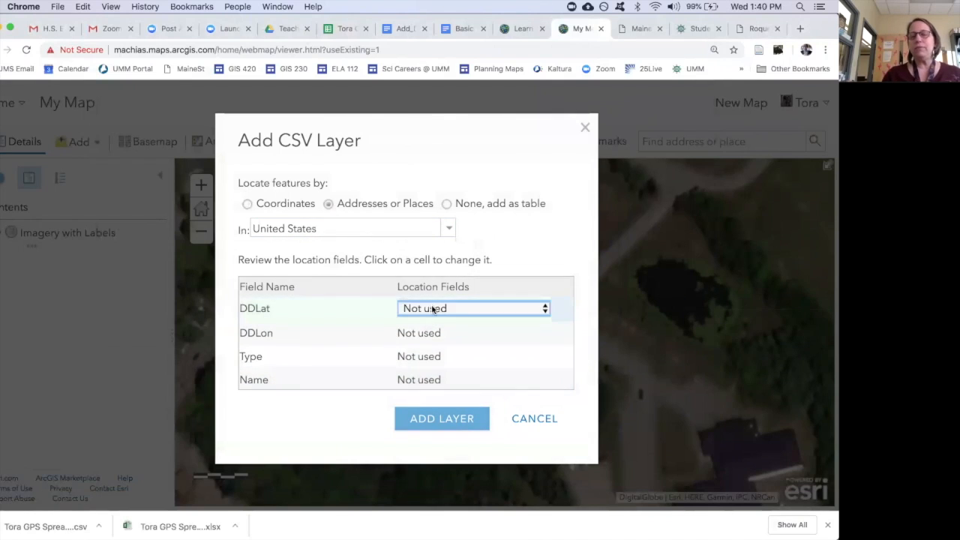
click(432, 309)
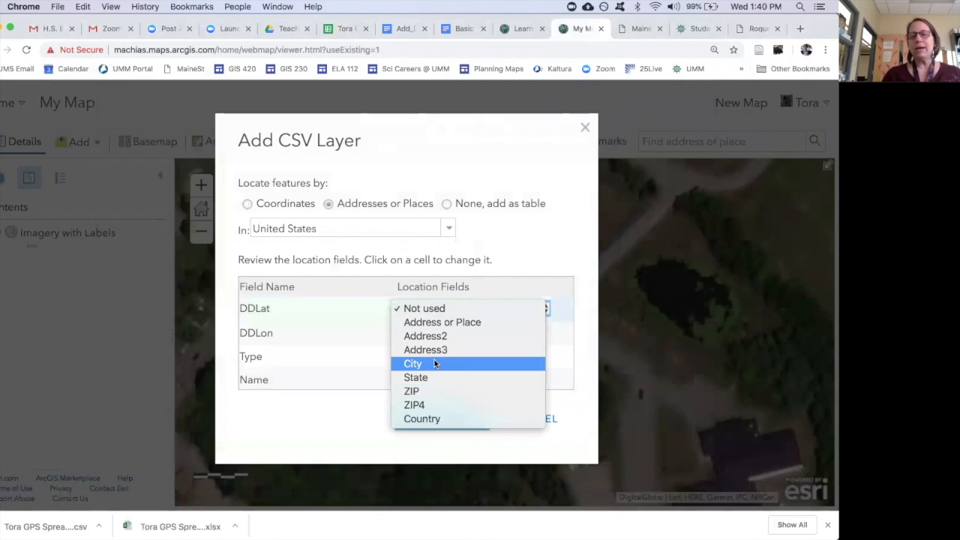
click(247, 207)
click(248, 205)
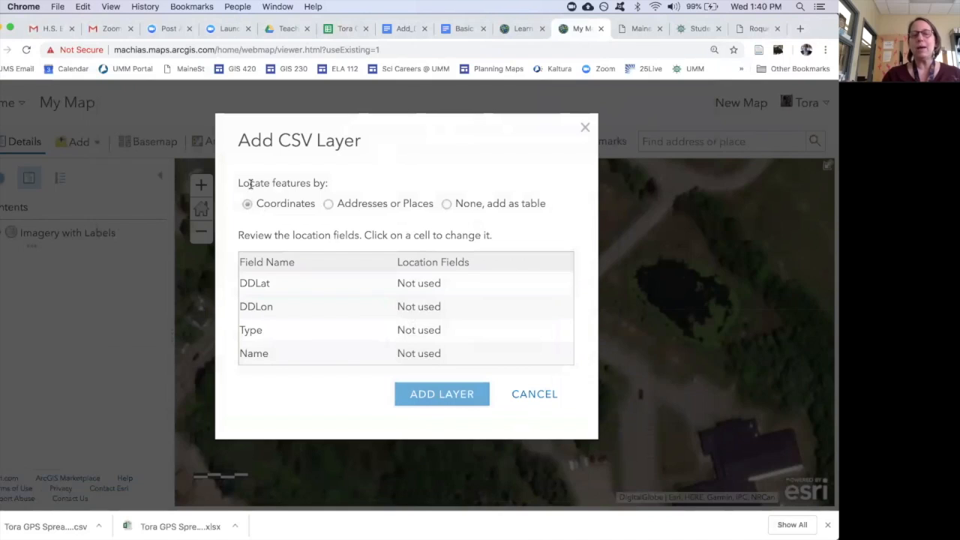
Step: Assign DDLat as Latitude and DDLon as Longitude, then add the layer
click(422, 282)
click(470, 285)
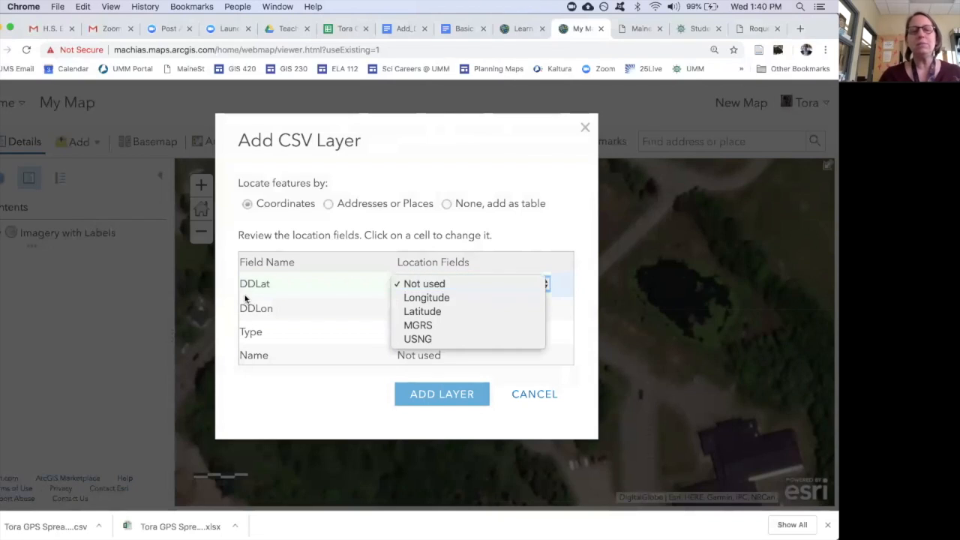
click(410, 312)
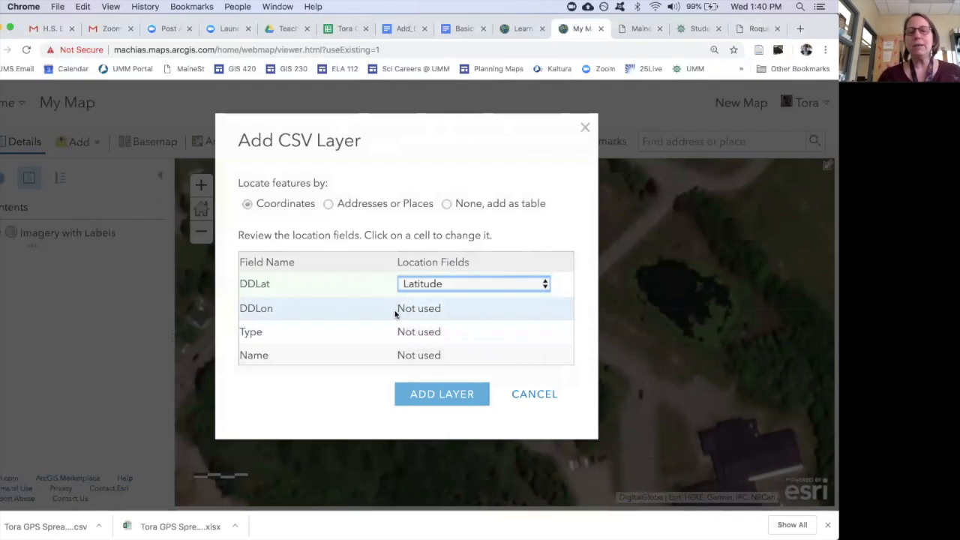
click(417, 308)
click(439, 308)
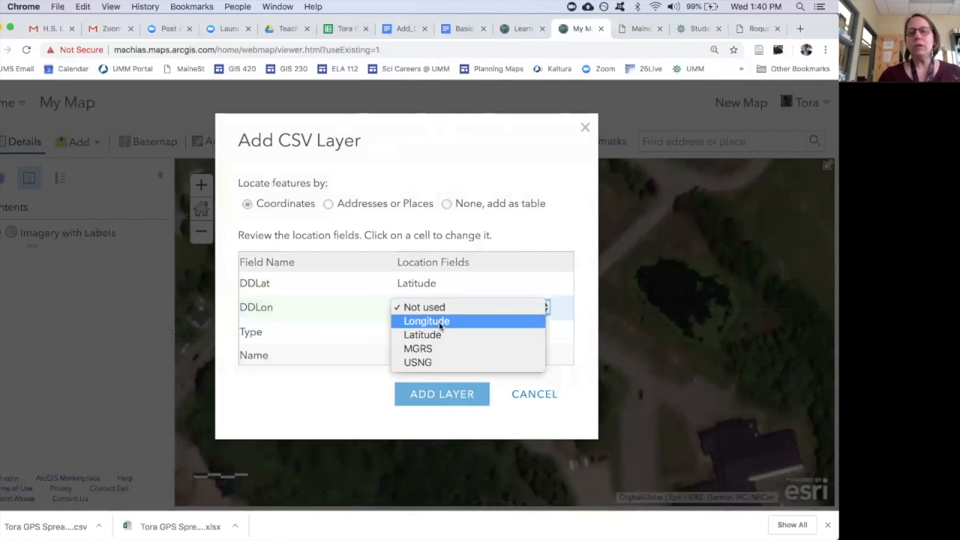
click(439, 326)
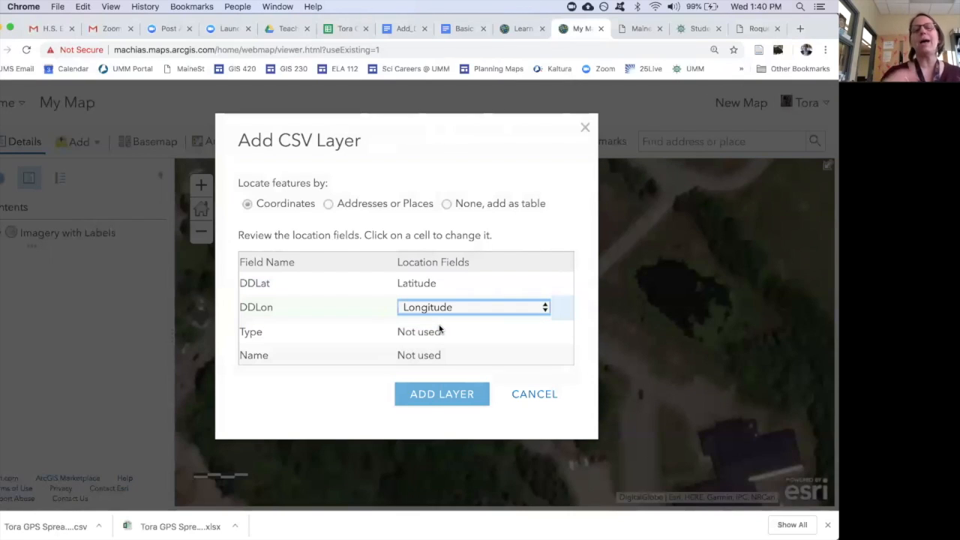
click(438, 397)
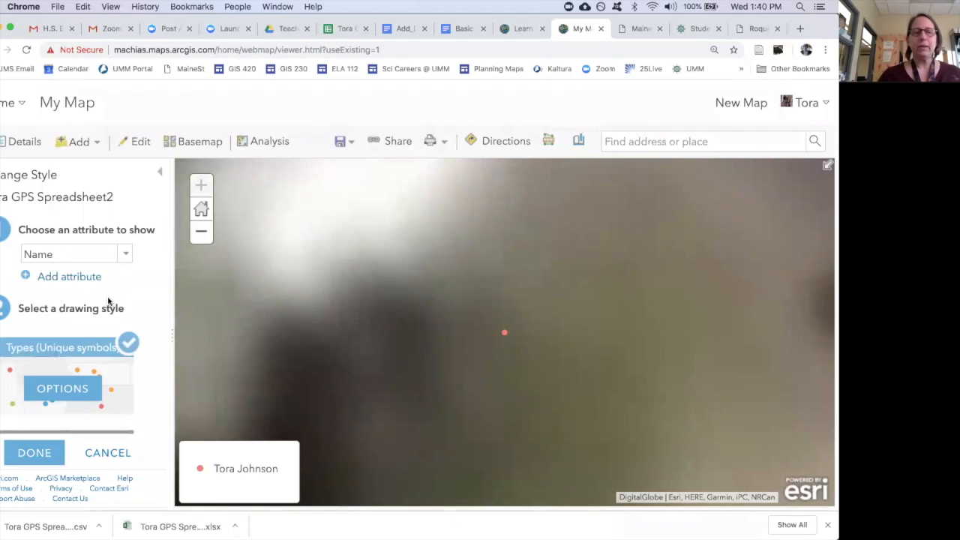
Step: Give the person's point the radiation symbol at 30 px
click(59, 390)
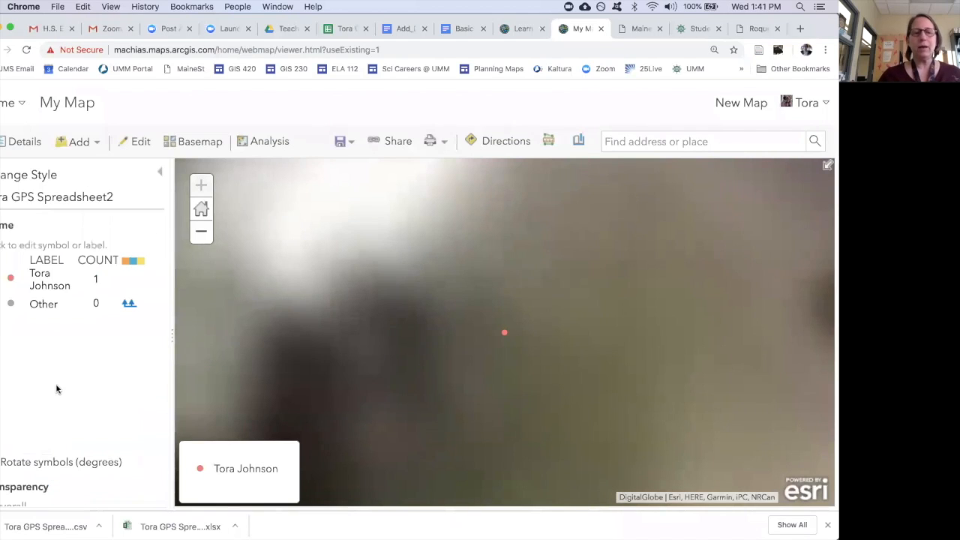
click(11, 278)
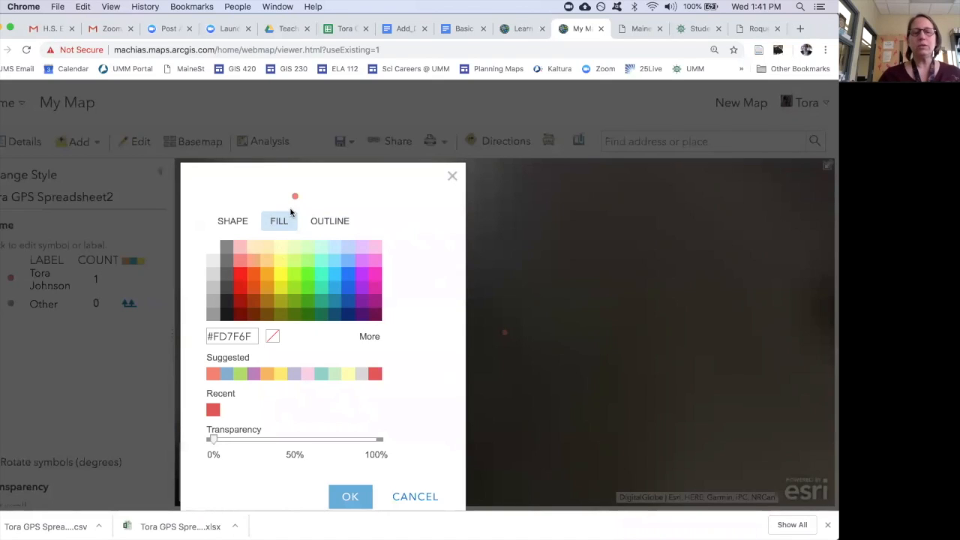
click(237, 219)
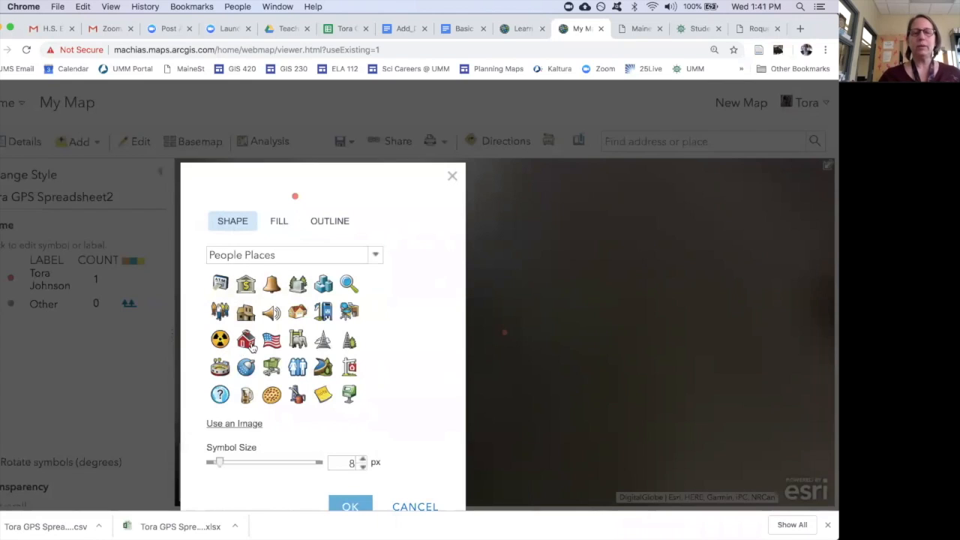
scroll(298, 359, down, 8)
scroll(299, 359, down, 10)
scroll(298, 359, up, 15)
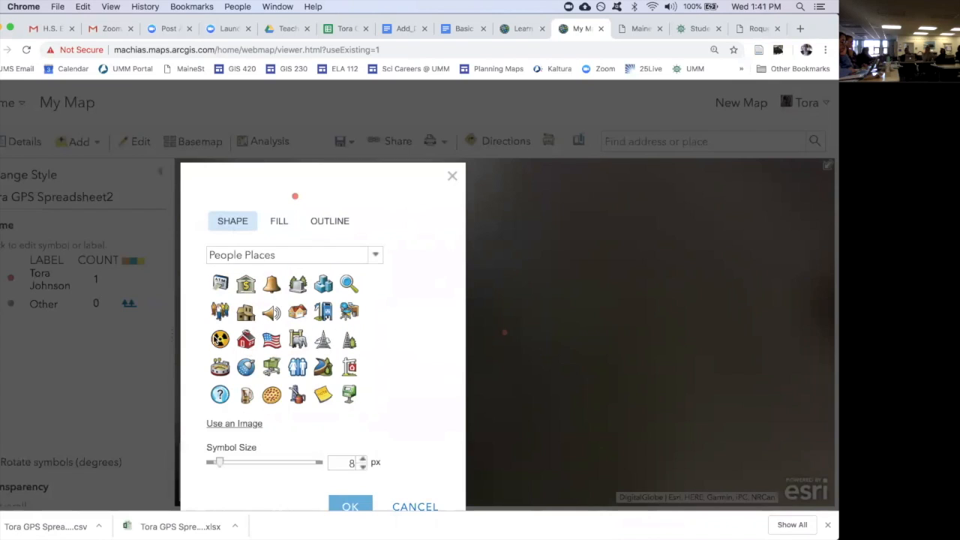
click(220, 339)
click(362, 459)
click(362, 459)
click(362, 459)
click(362, 459)
double_click(343, 464)
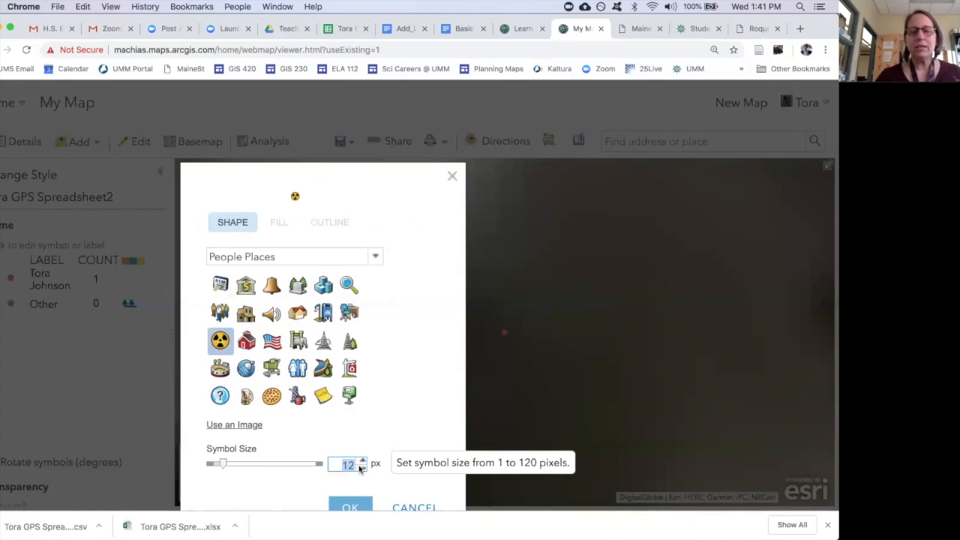
text(30)
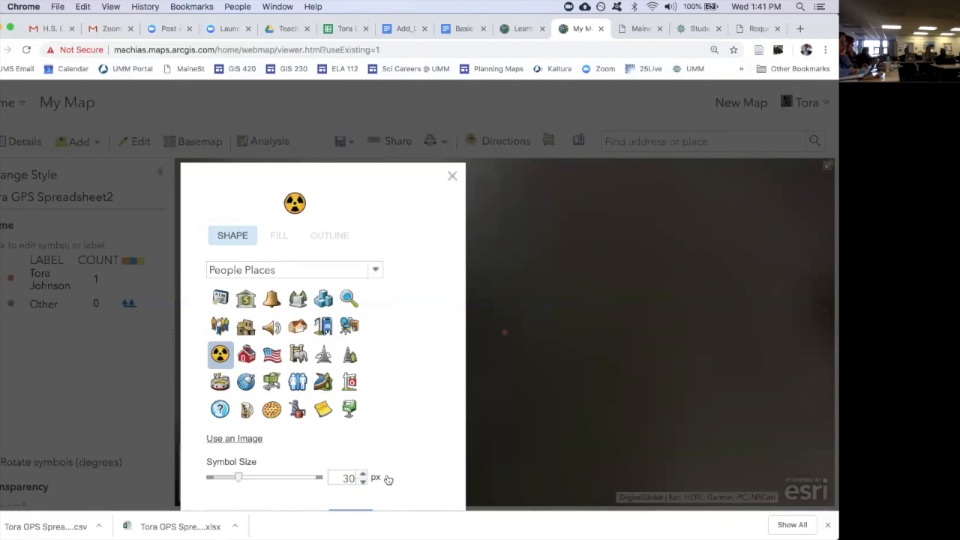
click(828, 526)
click(441, 480)
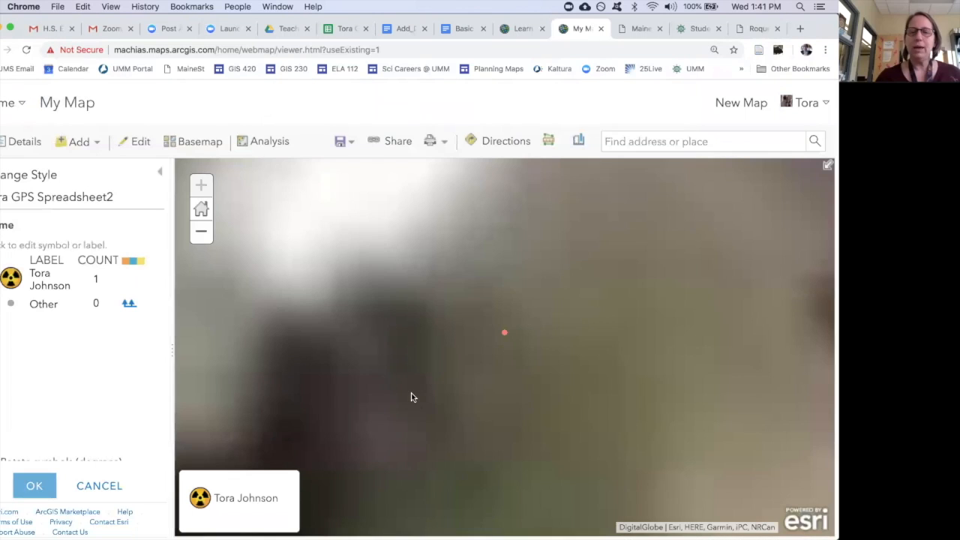
Step: Zoom the map out over the imagery and finish applying the layer style
click(200, 230)
click(200, 230)
click(200, 231)
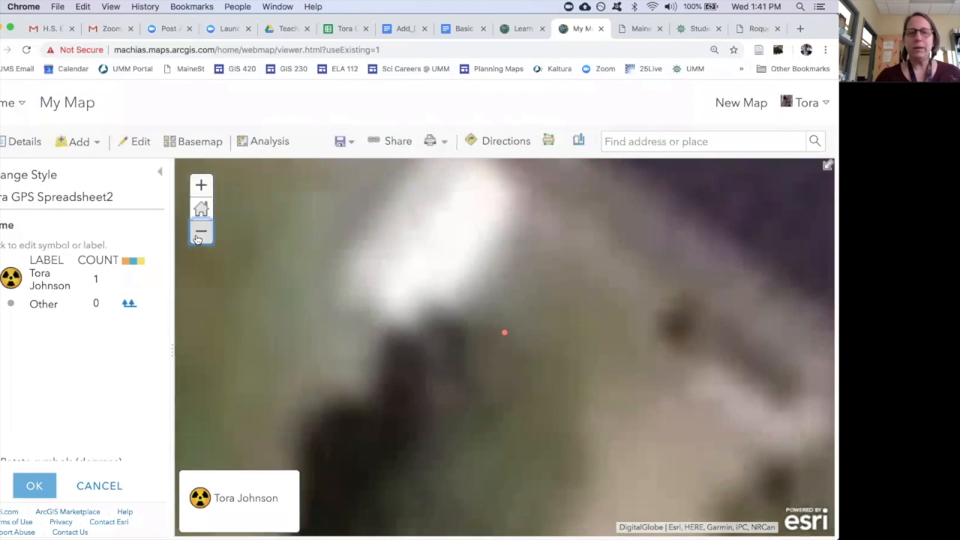
click(34, 485)
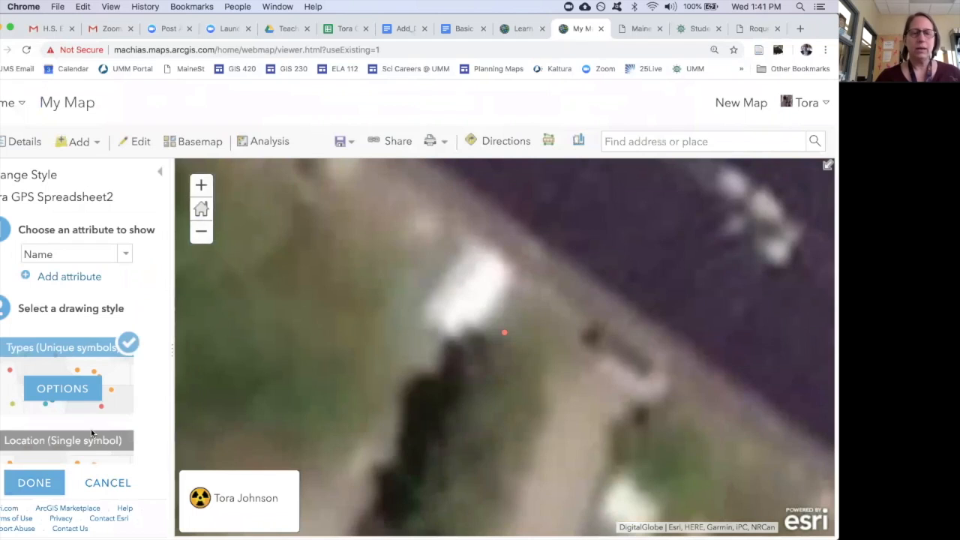
click(37, 484)
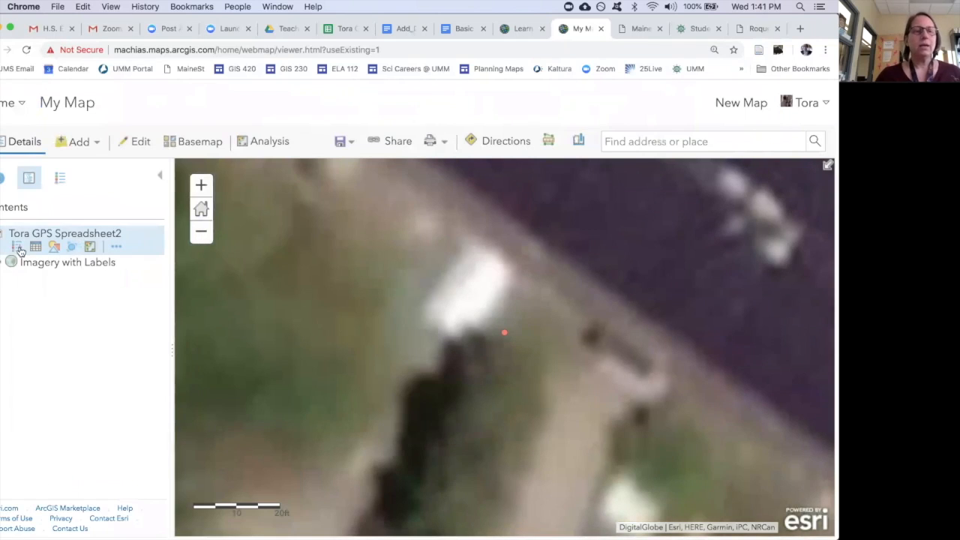
Step: Show the legend, zoom out two levels, and open the point's pop-up showing DDLat 44.71, DDLon -67.46, Type Office
click(57, 249)
click(202, 232)
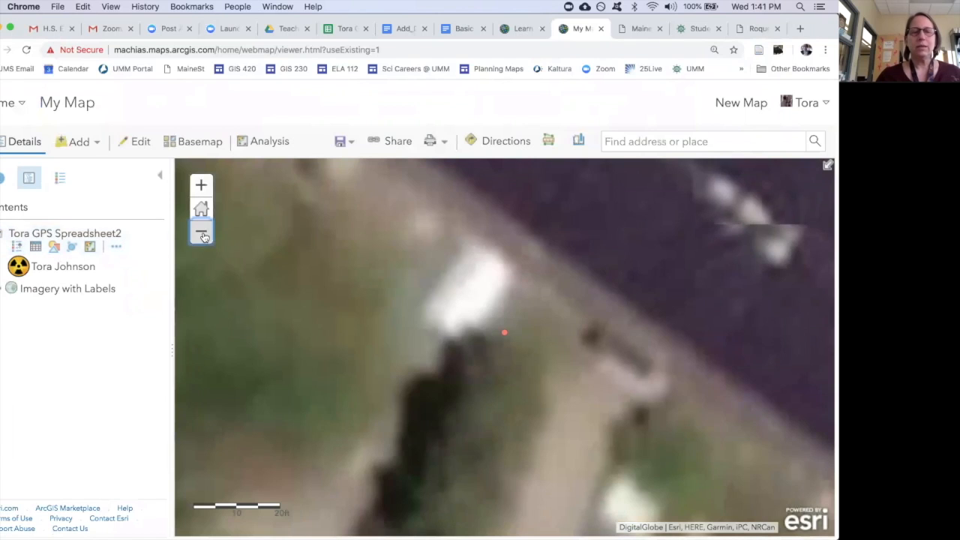
click(205, 237)
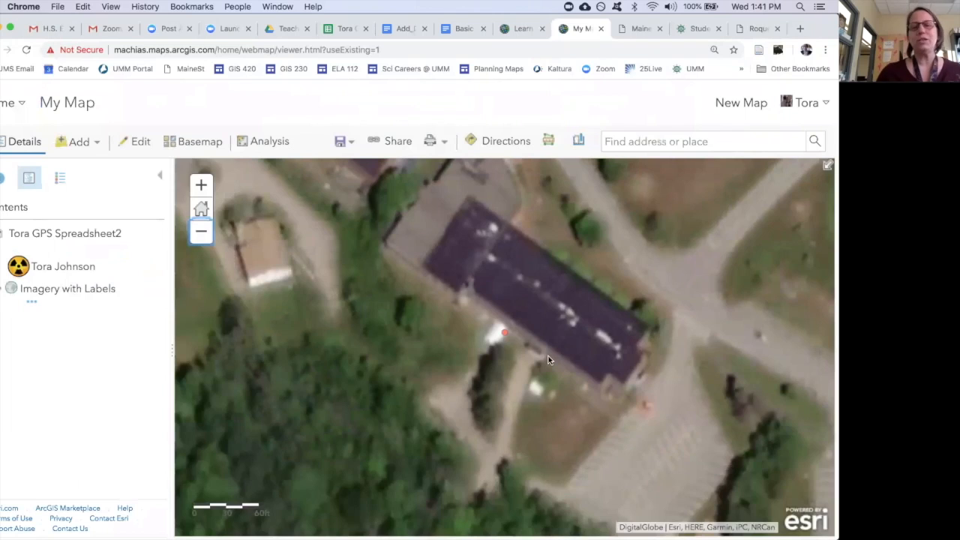
click(505, 331)
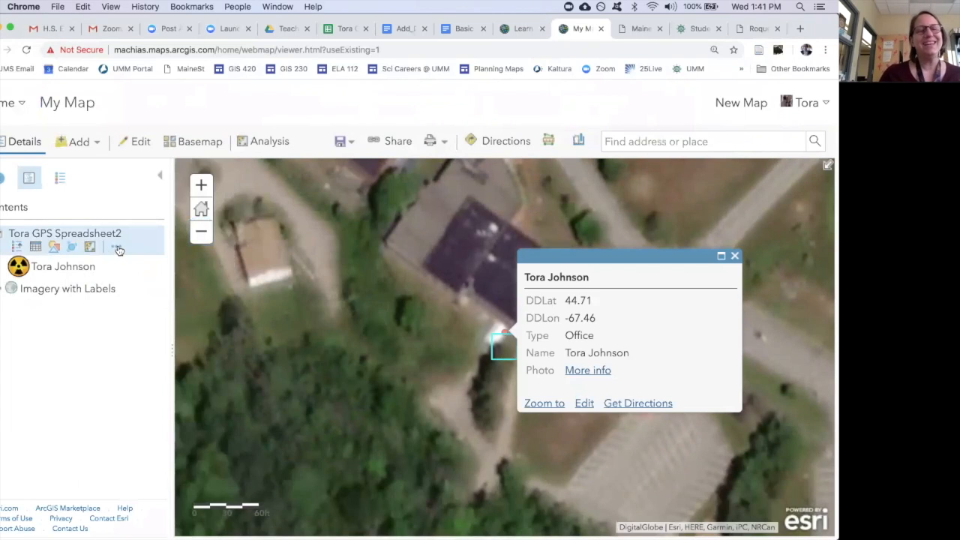
click(117, 248)
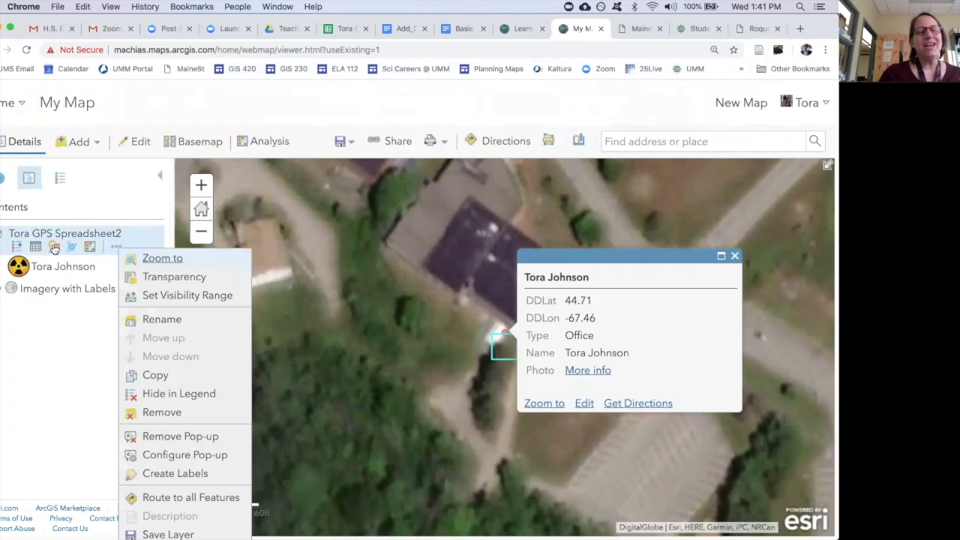
click(56, 316)
mouse_move(52, 247)
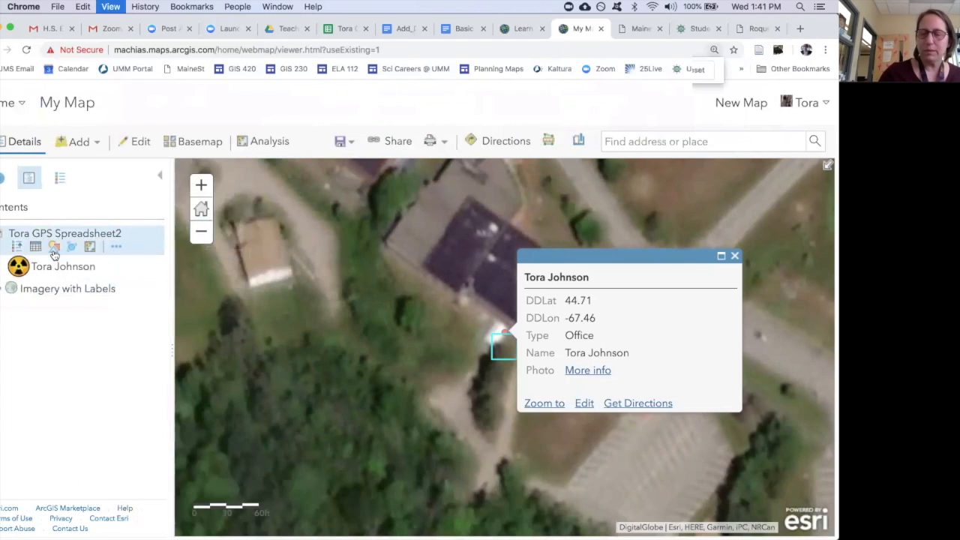
key(super+equal)
key(super+equal)
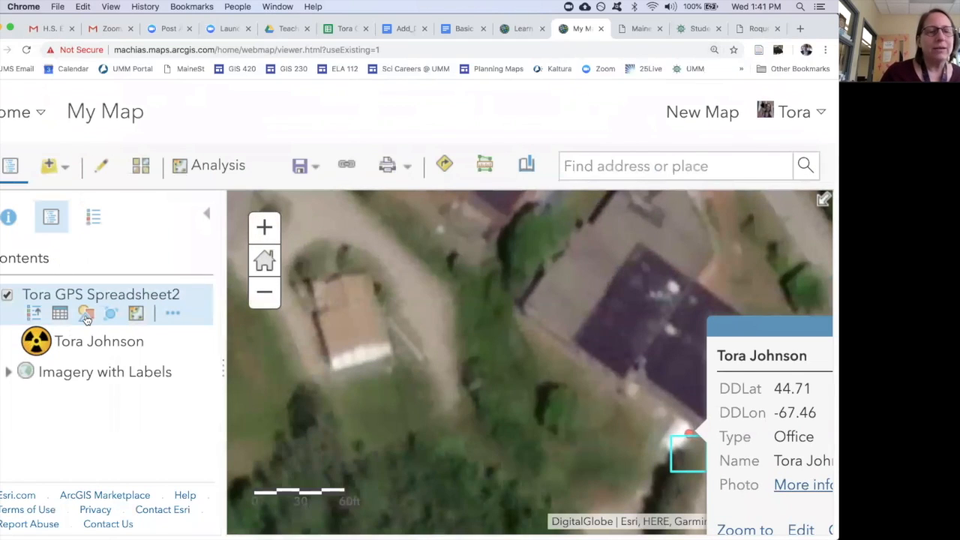
Step: Open the layer's point symbol settings, dismiss the failed symbol dialog and zoom the page back out
click(87, 318)
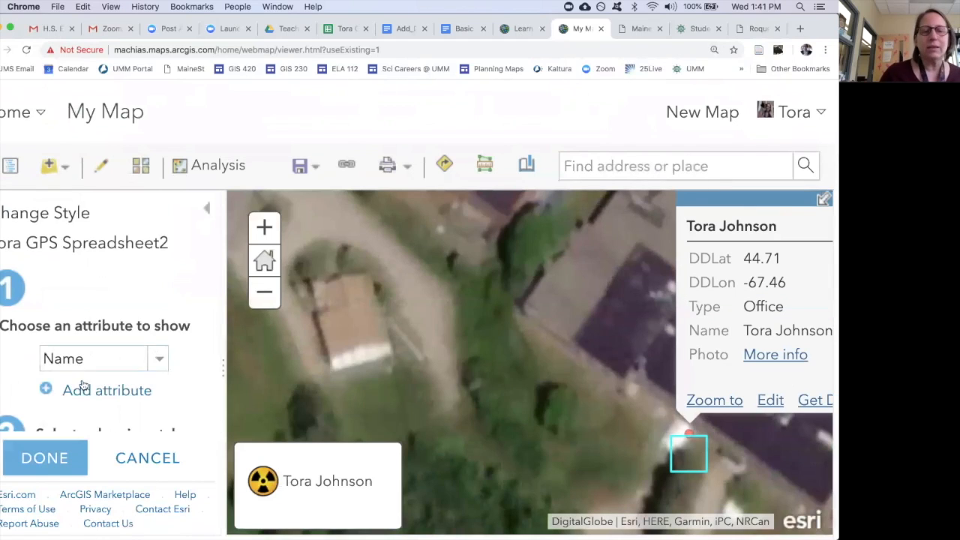
scroll(84, 390, down, 3)
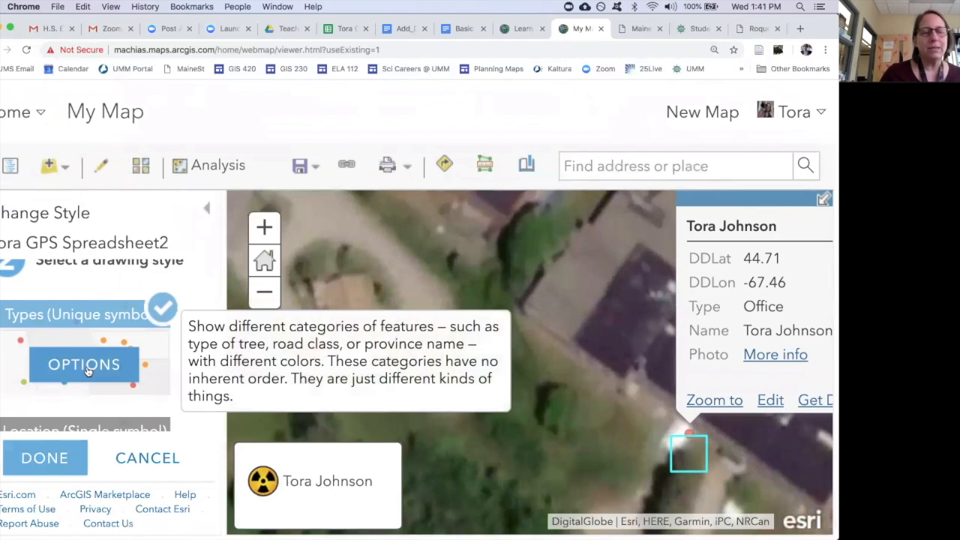
click(84, 369)
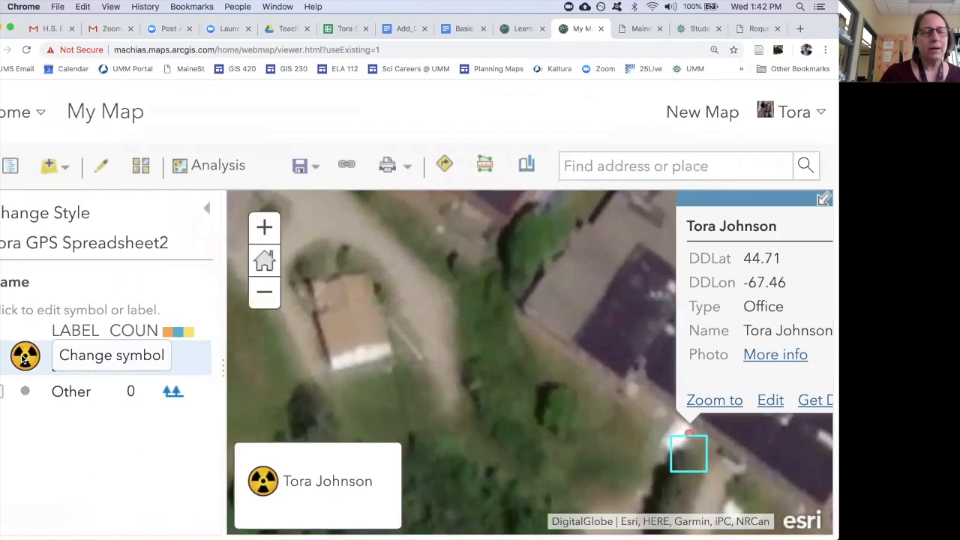
click(23, 358)
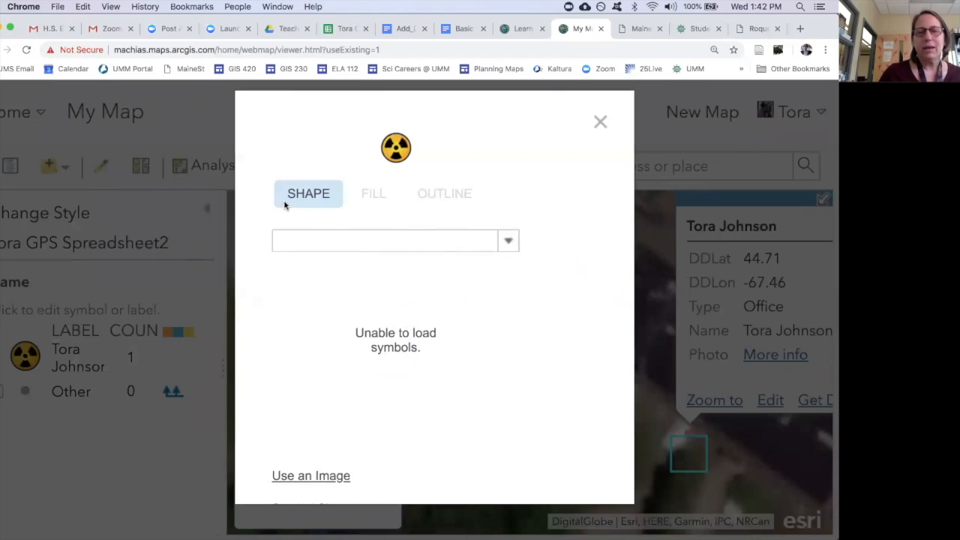
click(603, 122)
key(super+minus)
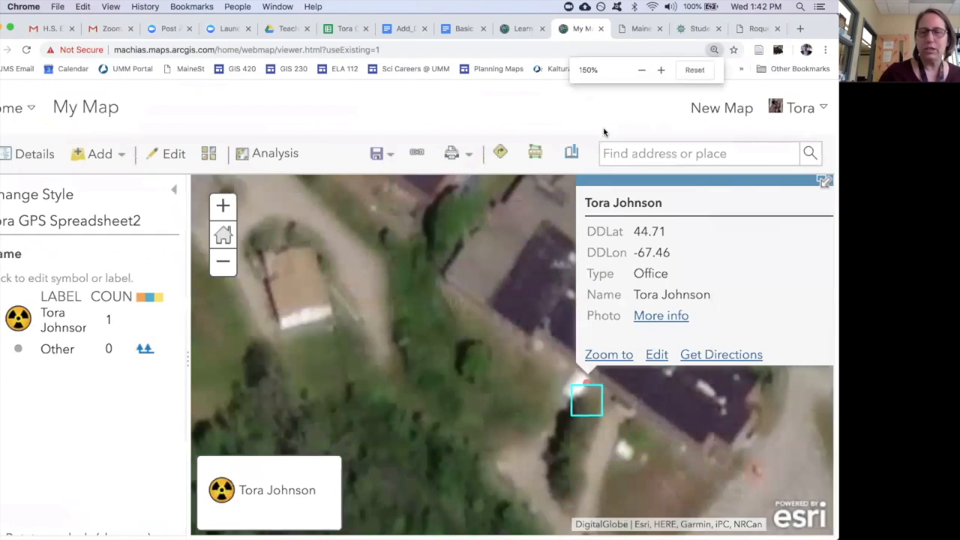
key(super+minus)
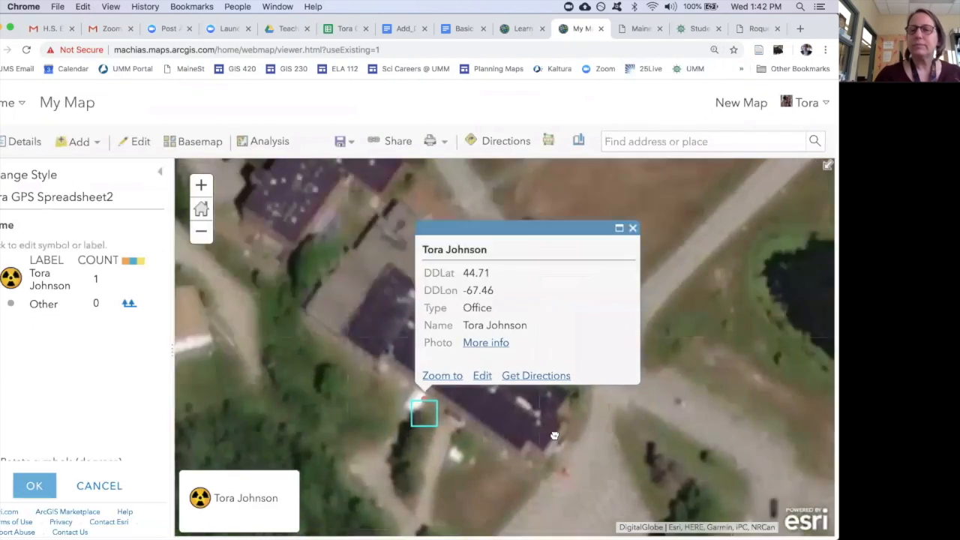
click(632, 228)
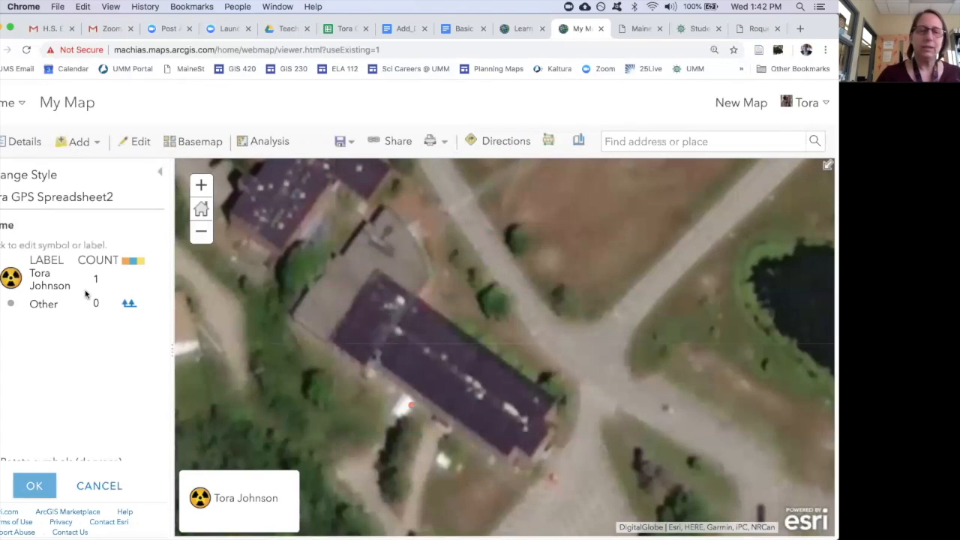
Step: Replace the point's symbol with the red schoolhouse from the People Places category
click(10, 279)
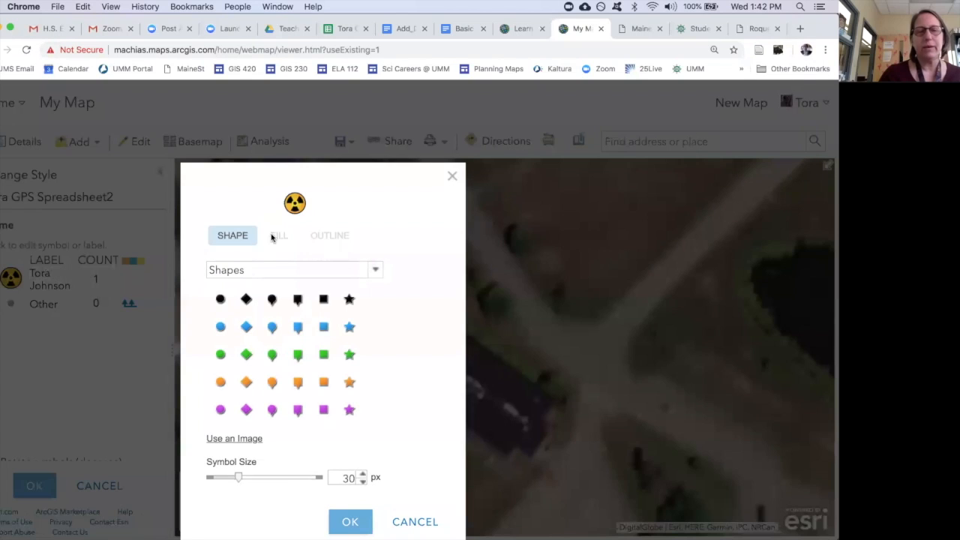
click(295, 268)
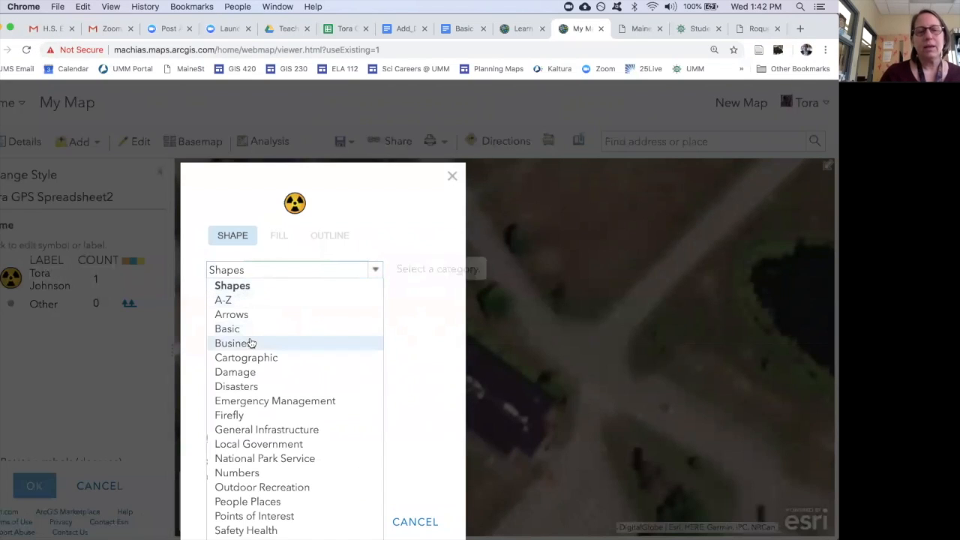
click(255, 387)
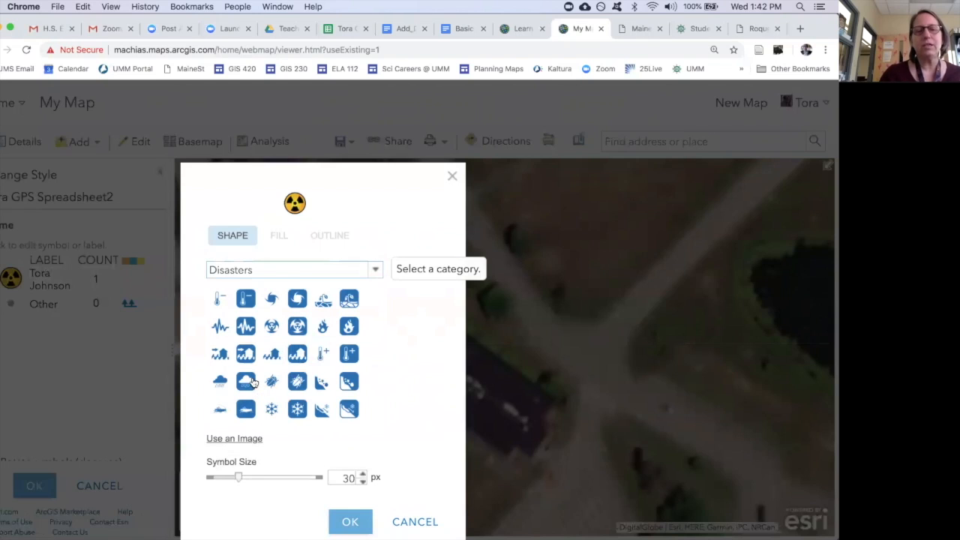
click(276, 271)
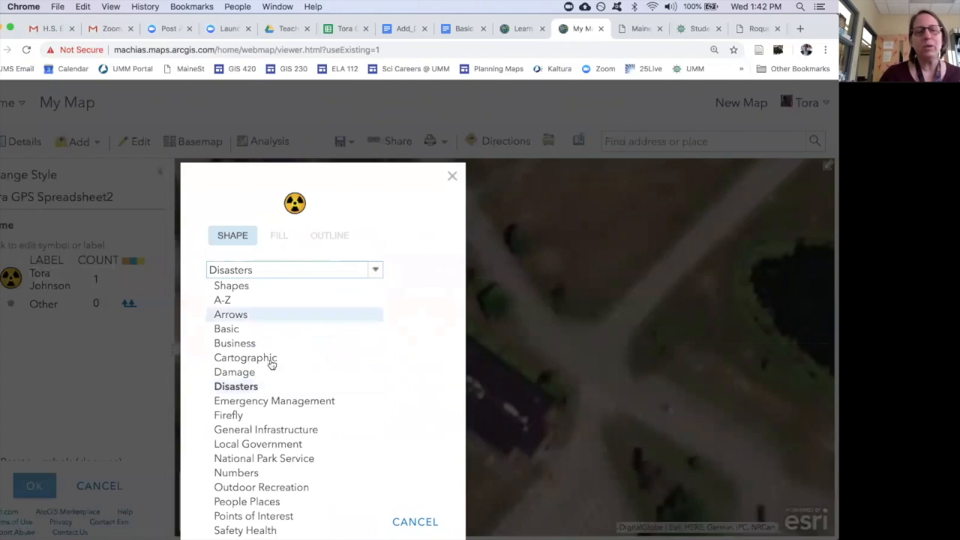
scroll(274, 428, down, 1)
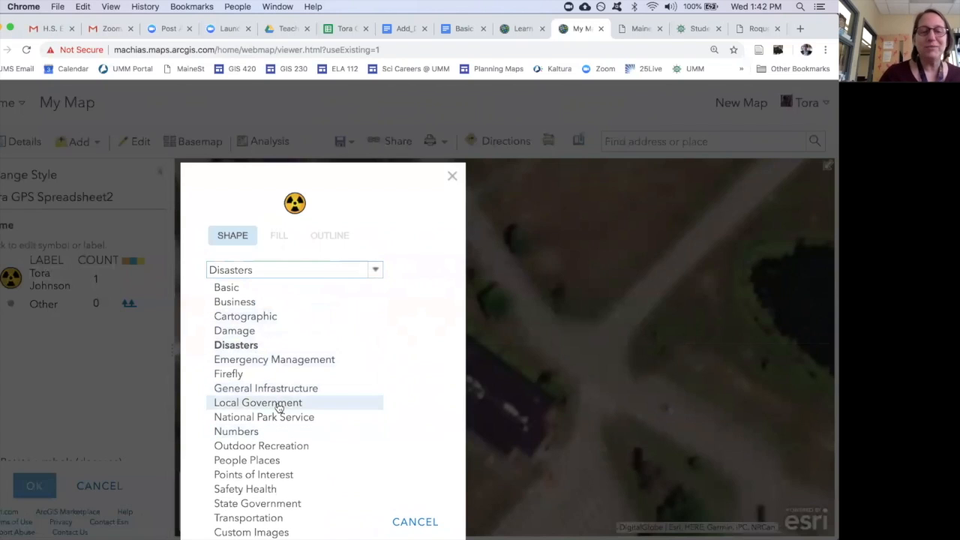
click(275, 459)
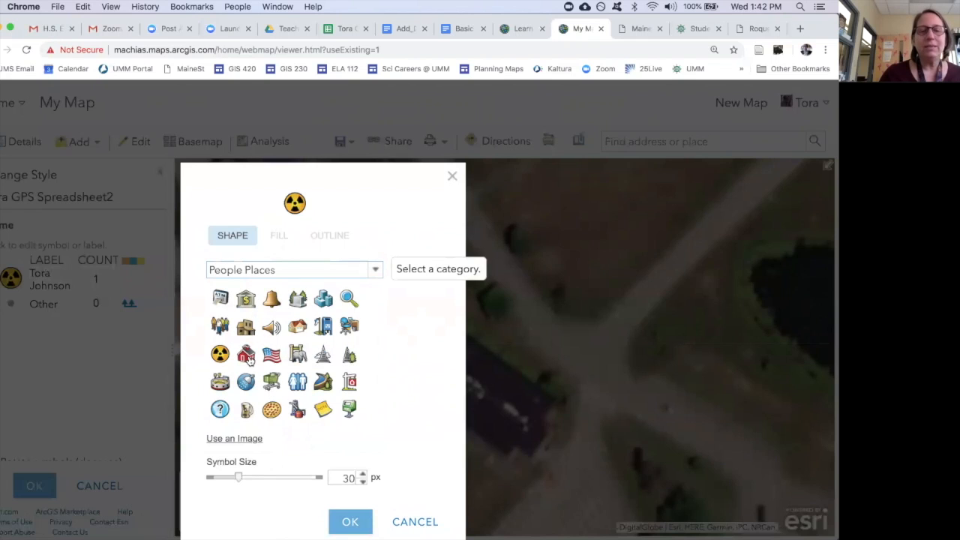
click(246, 355)
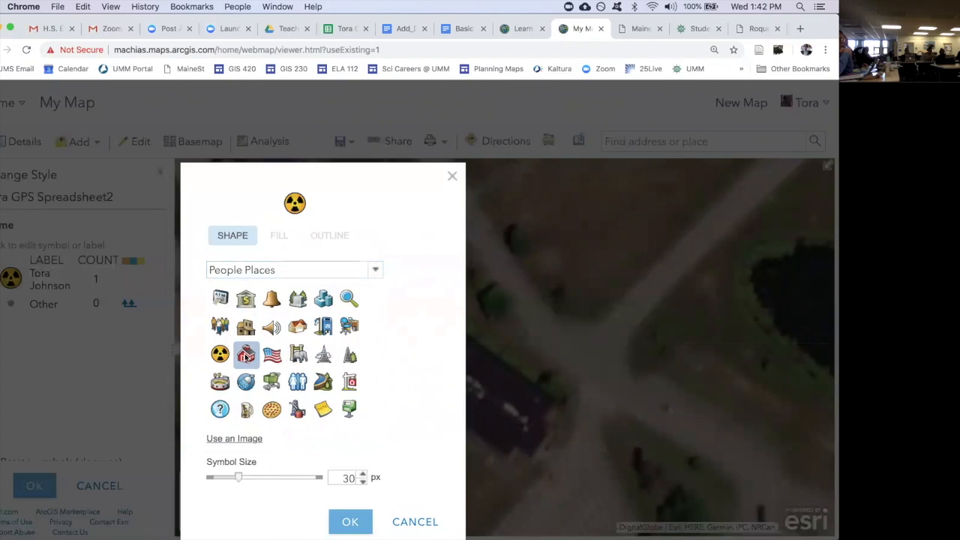
click(353, 525)
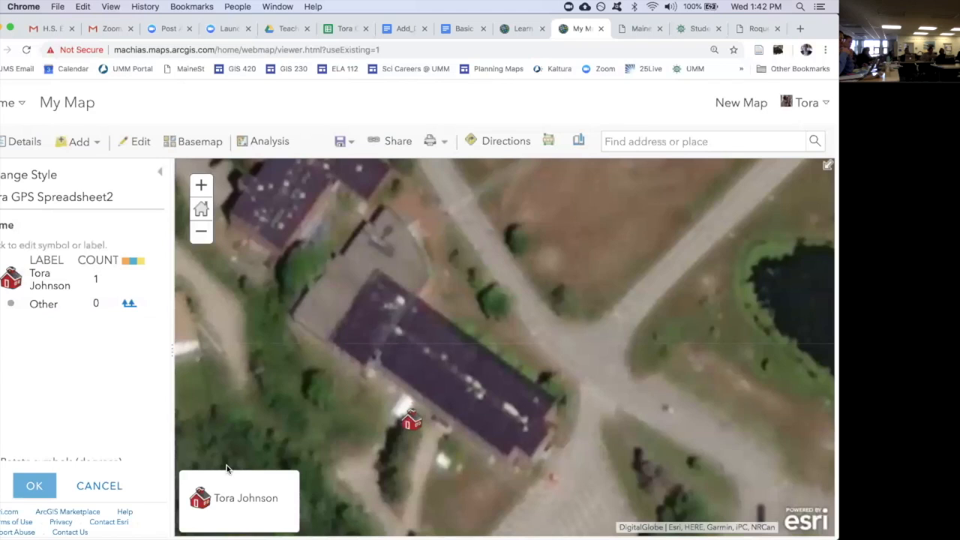
click(35, 486)
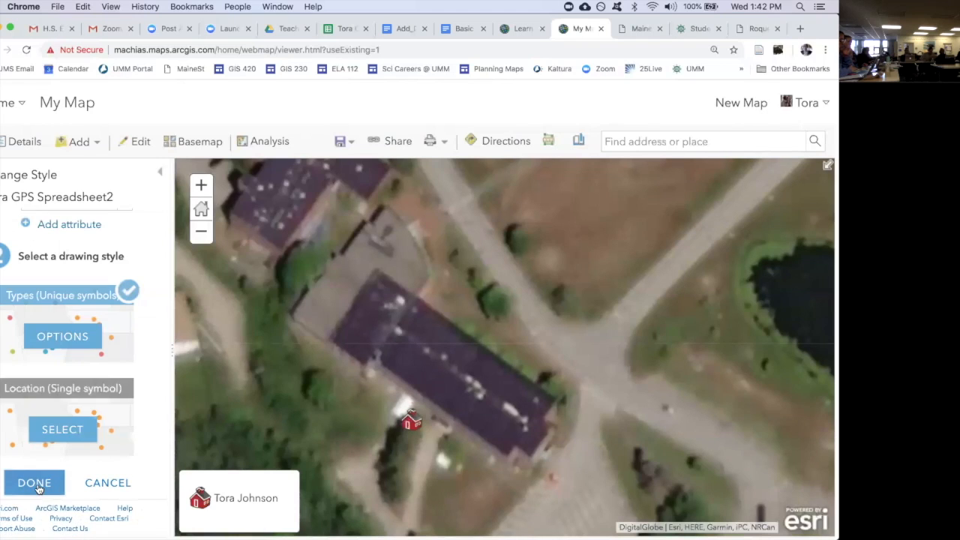
Step: Recheck the symbol picker, keep the red schoolhouse, and finish the layer's styling
click(56, 335)
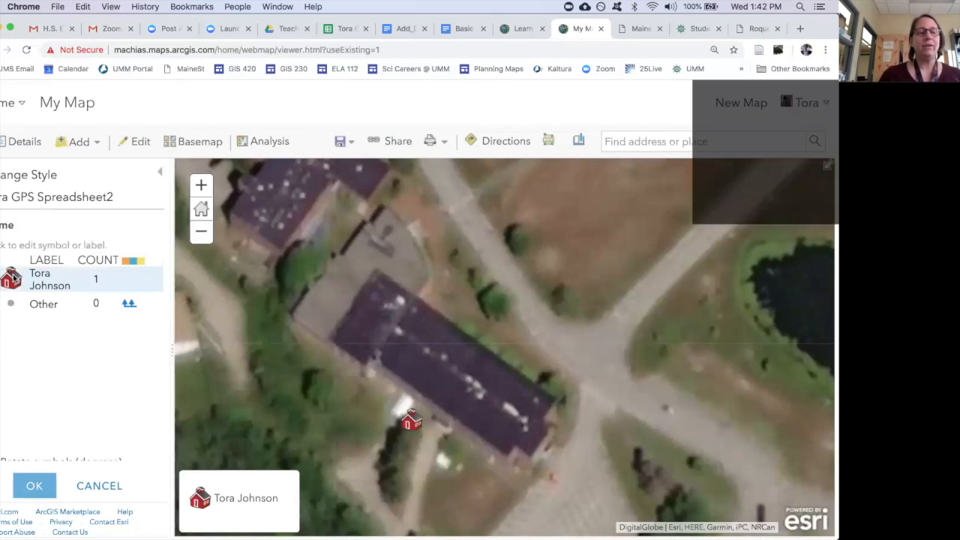
click(13, 278)
click(353, 272)
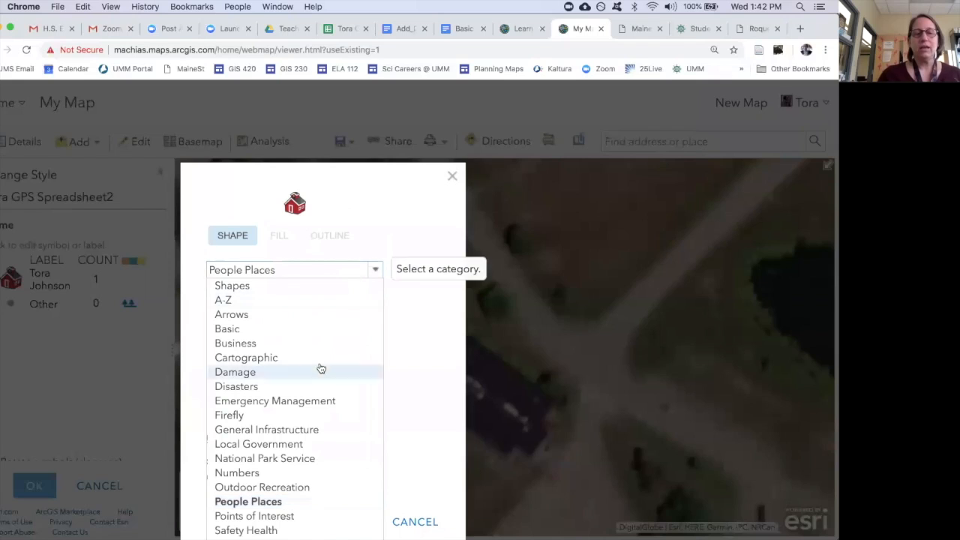
click(317, 486)
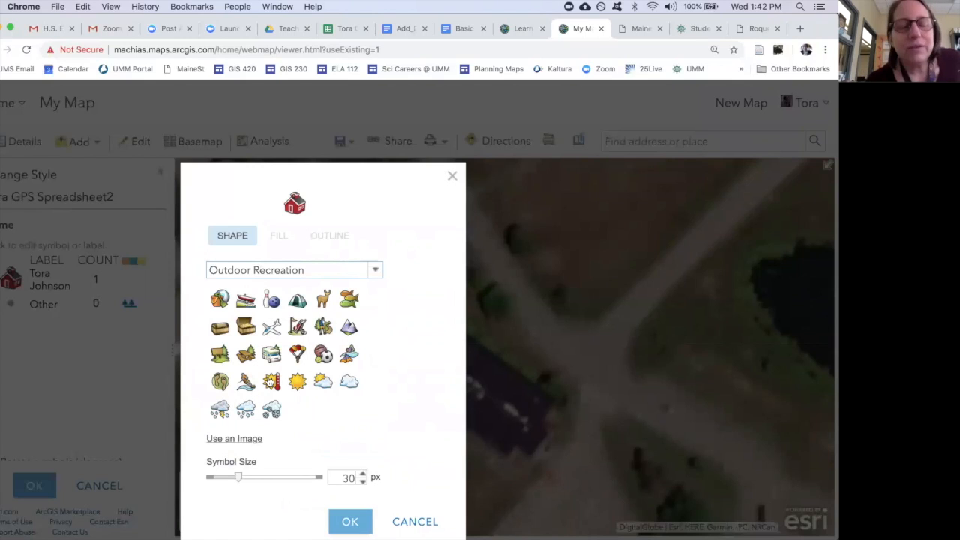
click(349, 521)
click(34, 486)
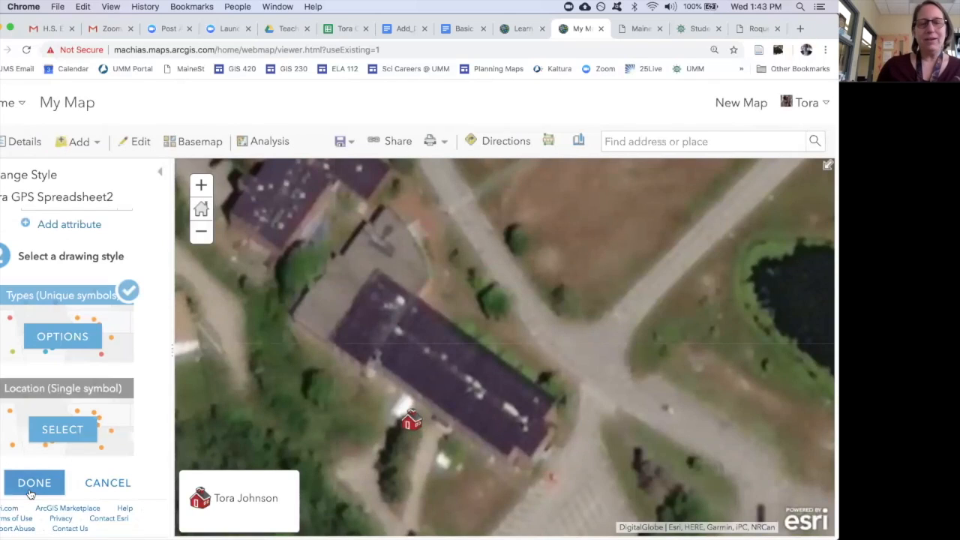
drag(348, 383, 377, 300)
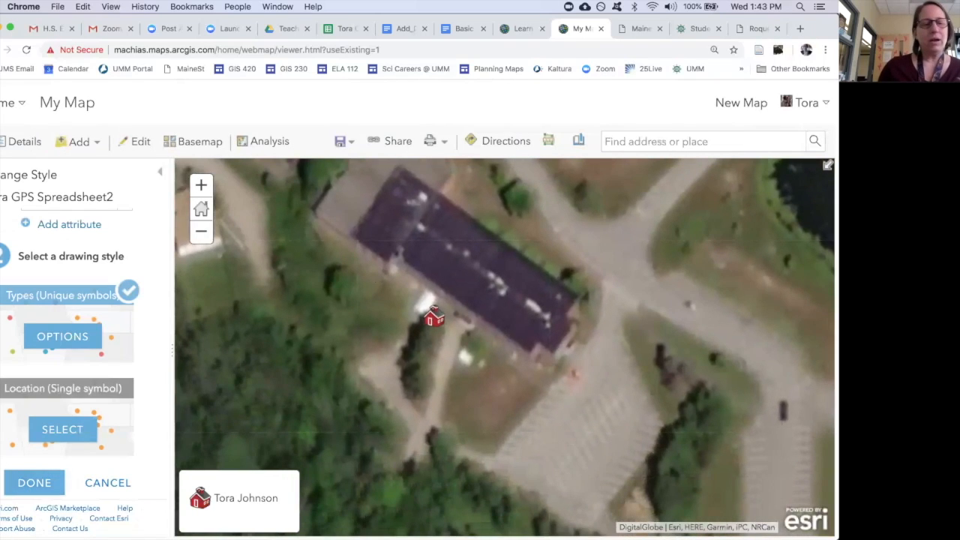
click(32, 480)
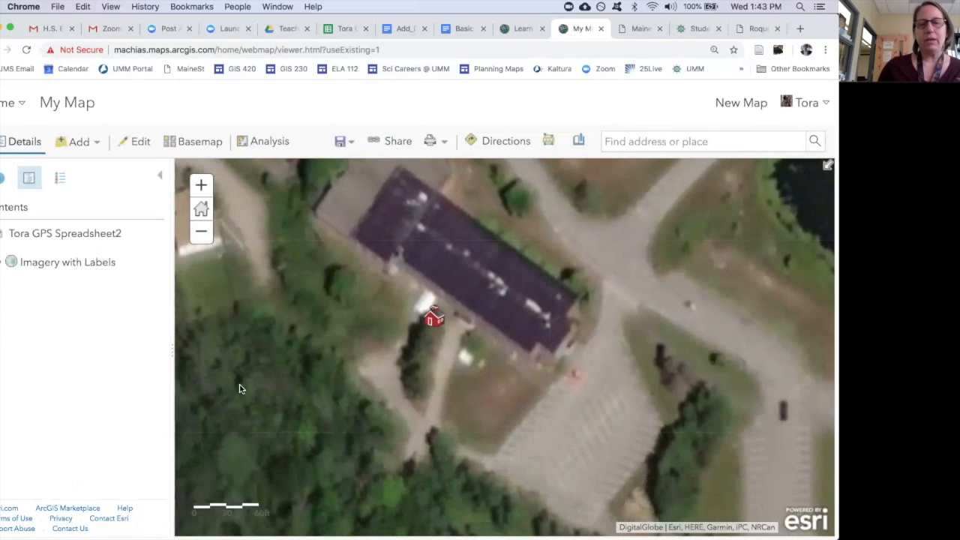
Step: Open the schoolhouse point's pop-up, view its More info sunset photo, then zoom the map page in
click(434, 321)
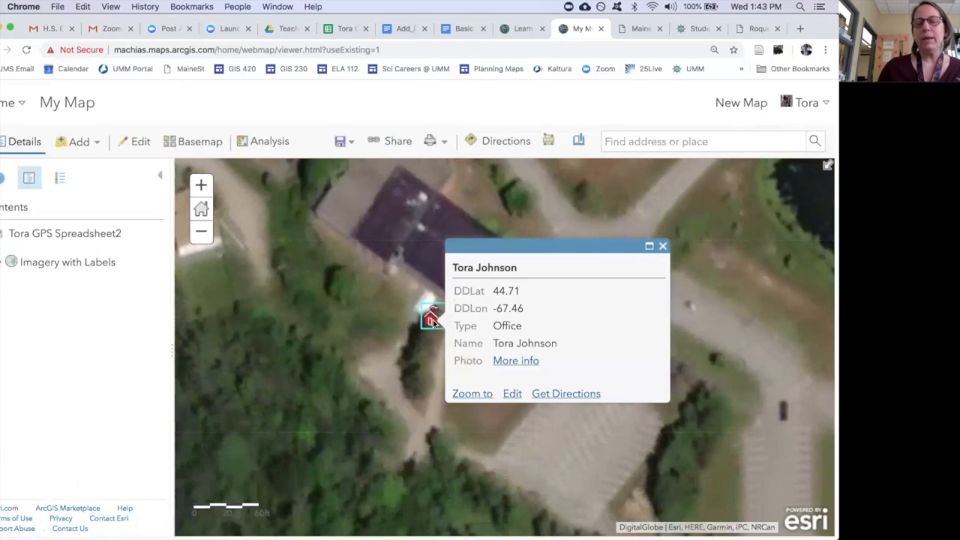
click(519, 361)
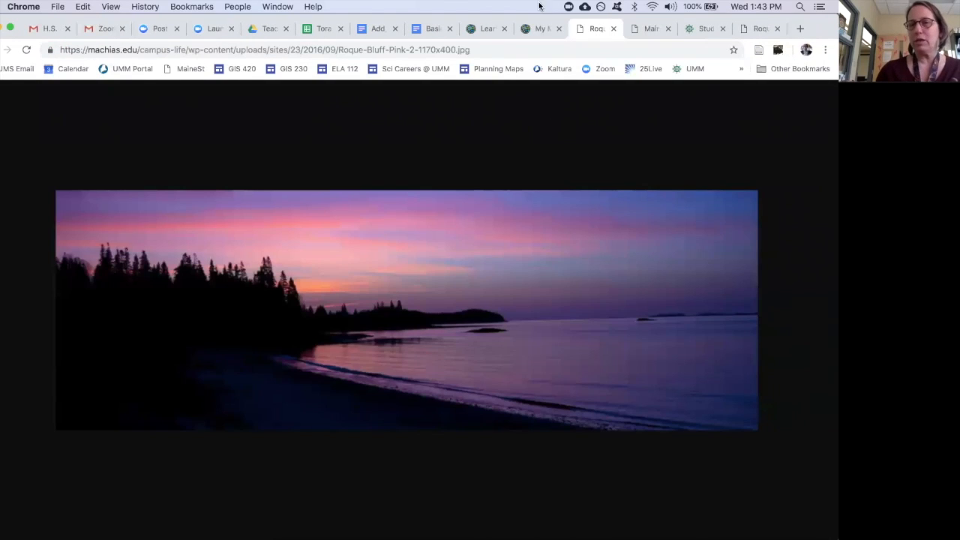
click(540, 28)
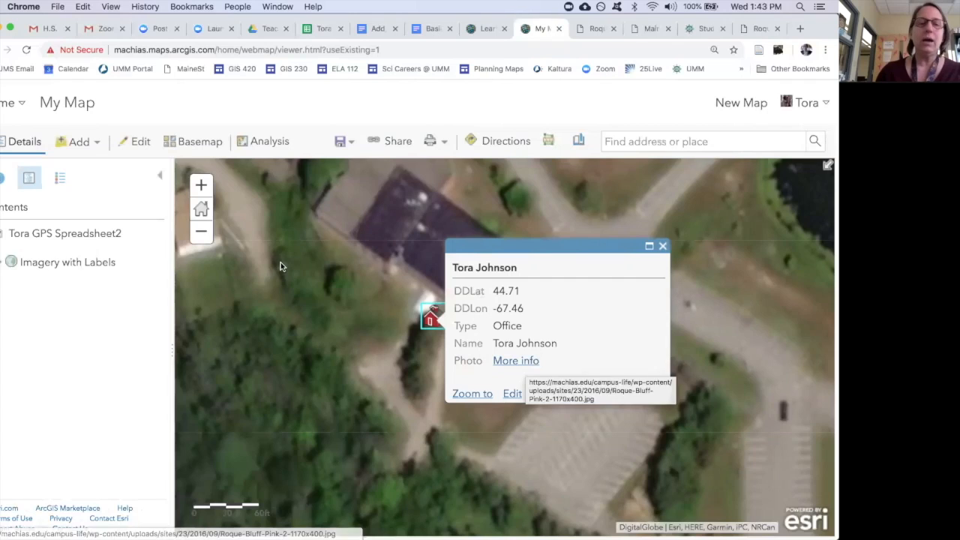
mouse_move(35, 252)
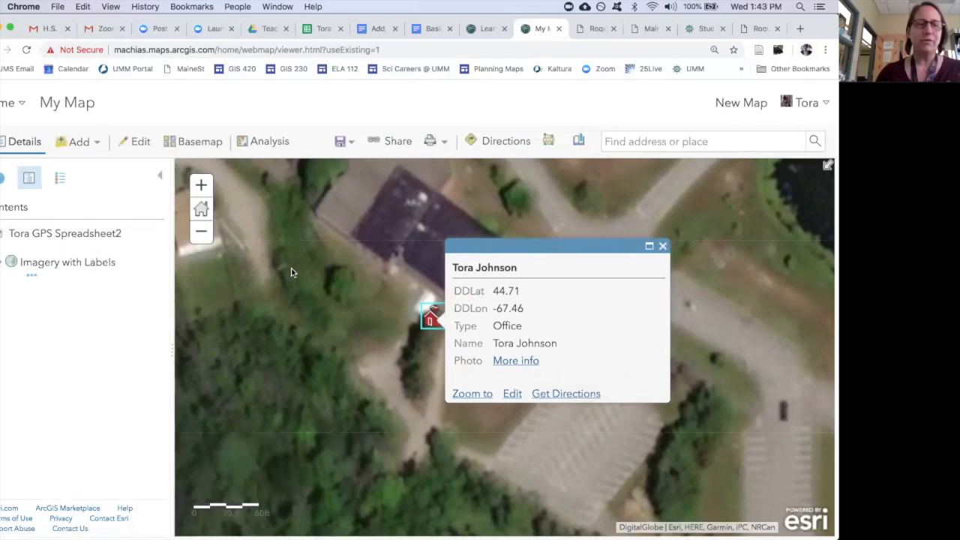
mouse_move(105, 246)
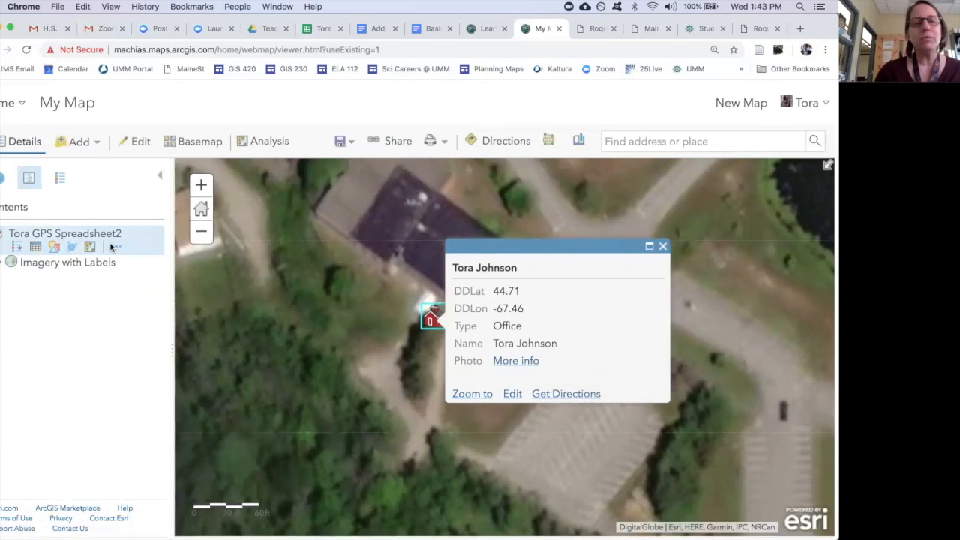
key(super+equal)
key(super+equal)
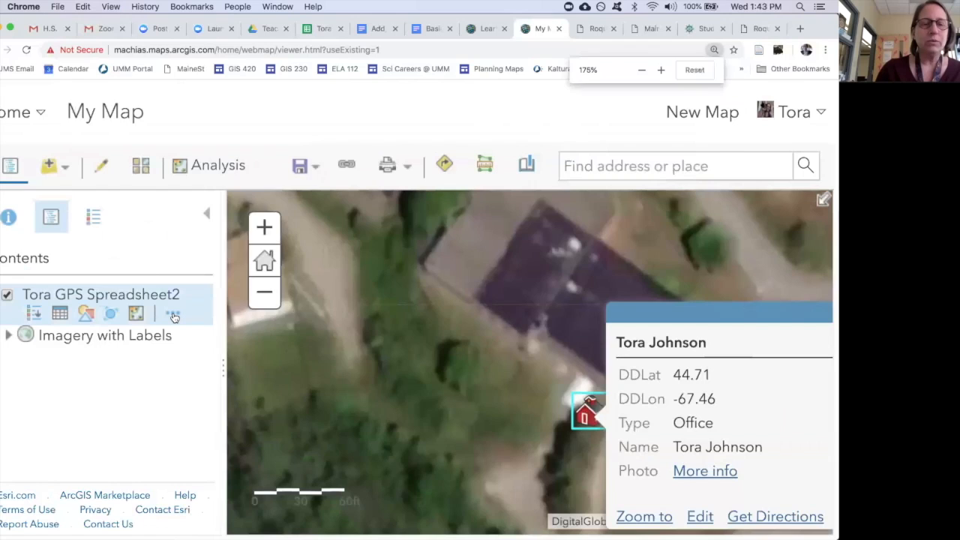
Step: Start configuring the layer's pop-up and add an image to its media
click(173, 315)
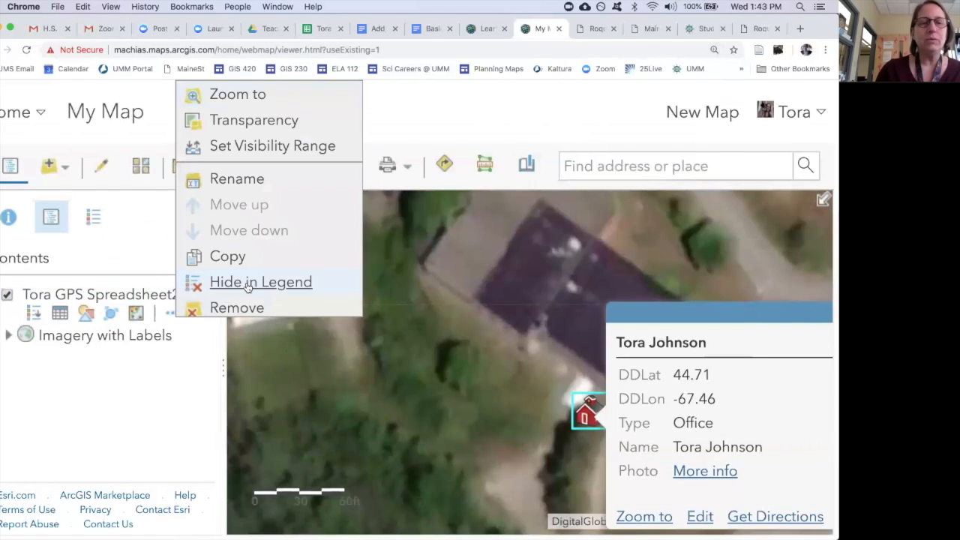
scroll(247, 282, down, 3)
scroll(247, 285, down, 2)
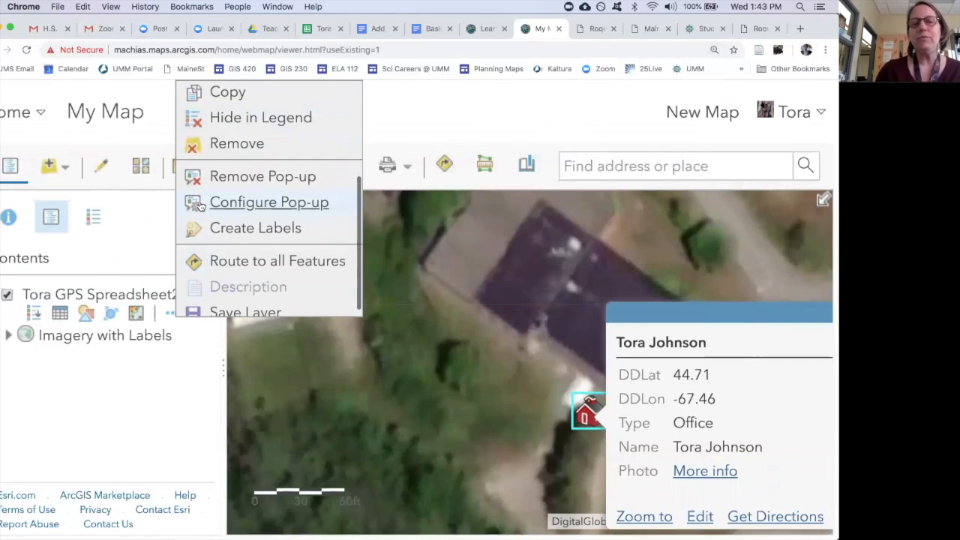
click(251, 203)
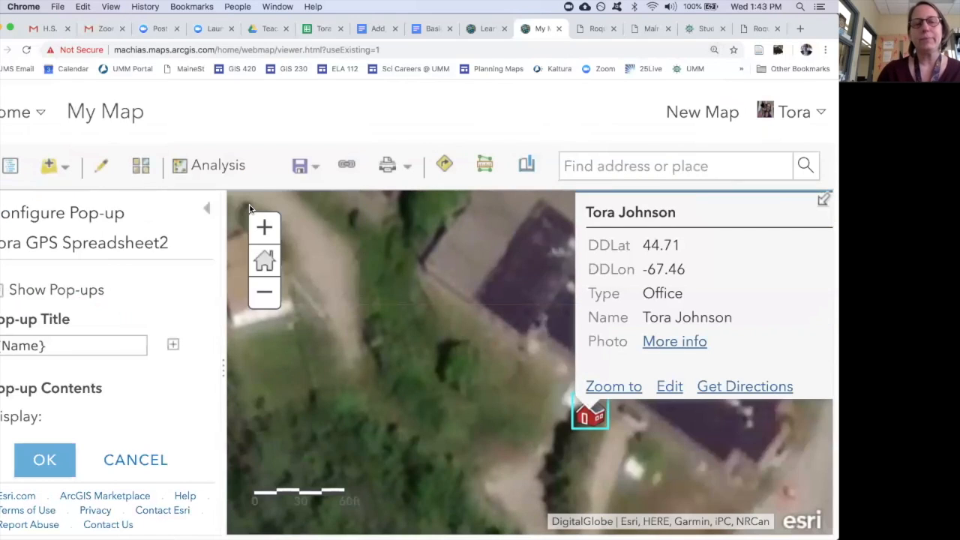
scroll(144, 380, down, 5)
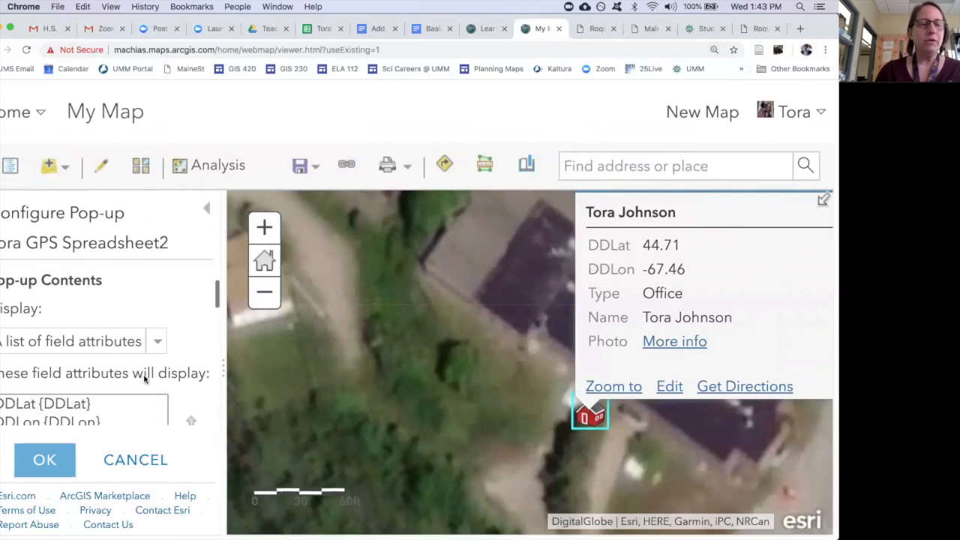
scroll(145, 380, up, 5)
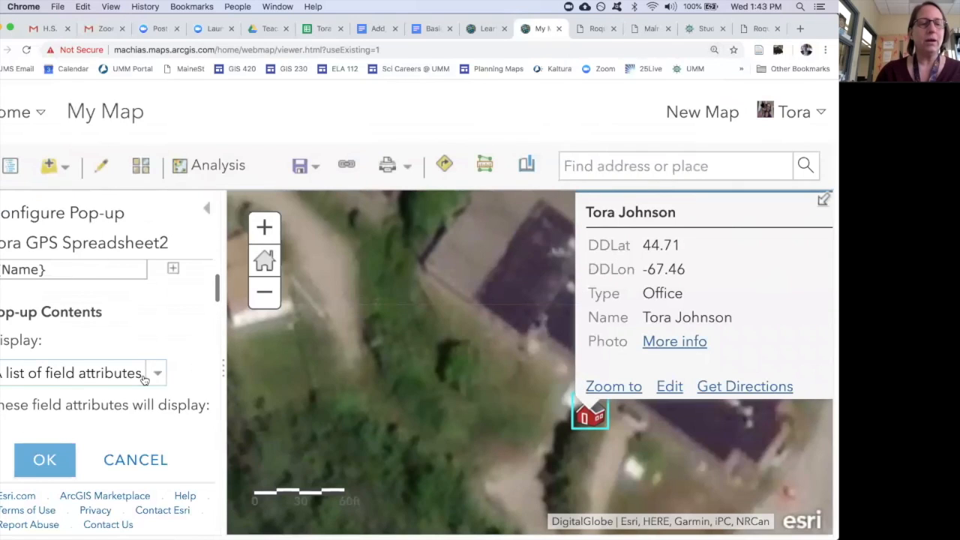
scroll(145, 379, down, 10)
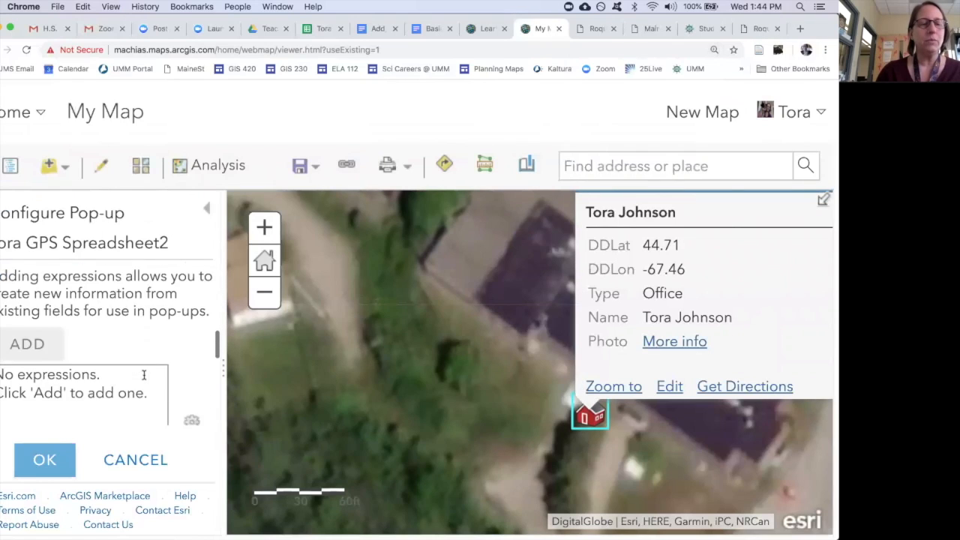
scroll(144, 378, down, 3)
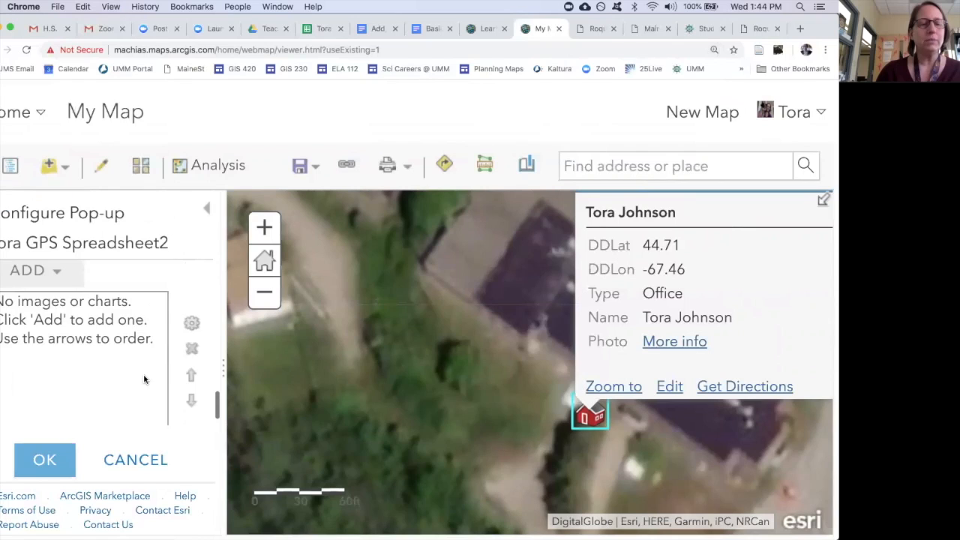
scroll(145, 378, up, 2)
click(33, 332)
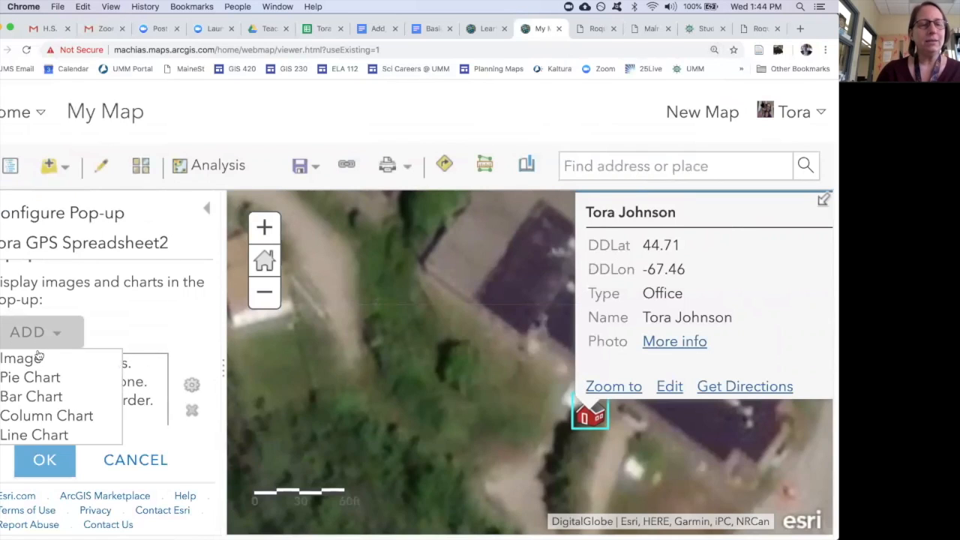
click(26, 359)
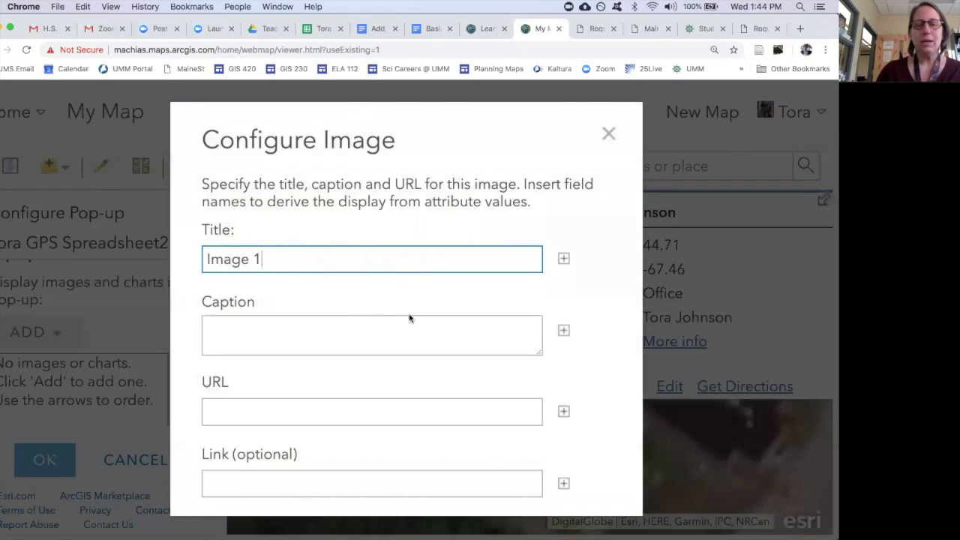
Step: Set the image title to the {Name} field, removing the default 'Image 1' text
click(563, 259)
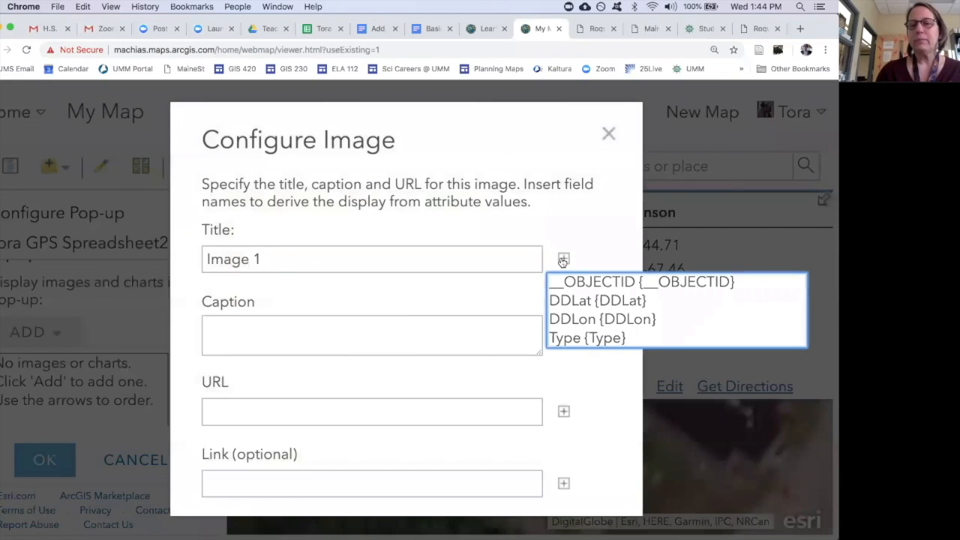
scroll(572, 319, down, 2)
click(591, 321)
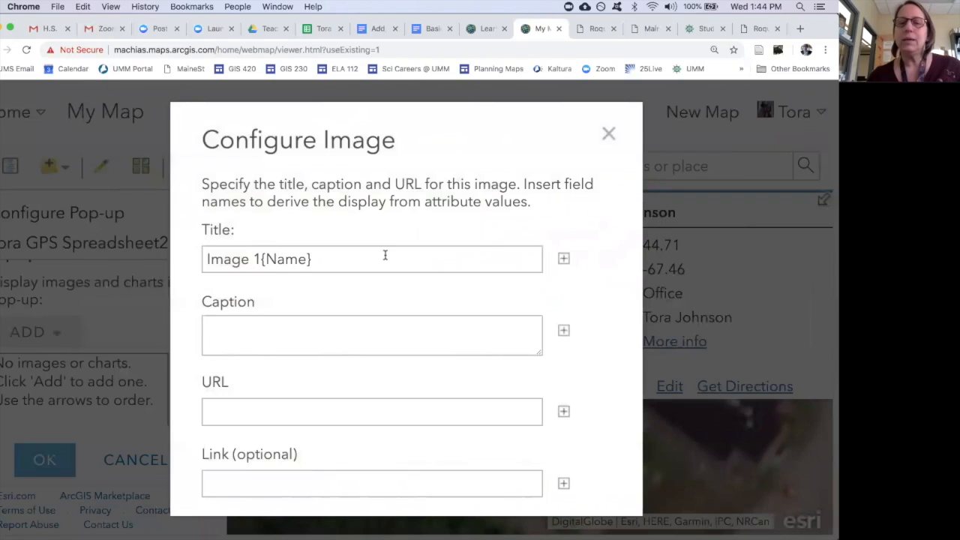
drag(261, 258, 194, 249)
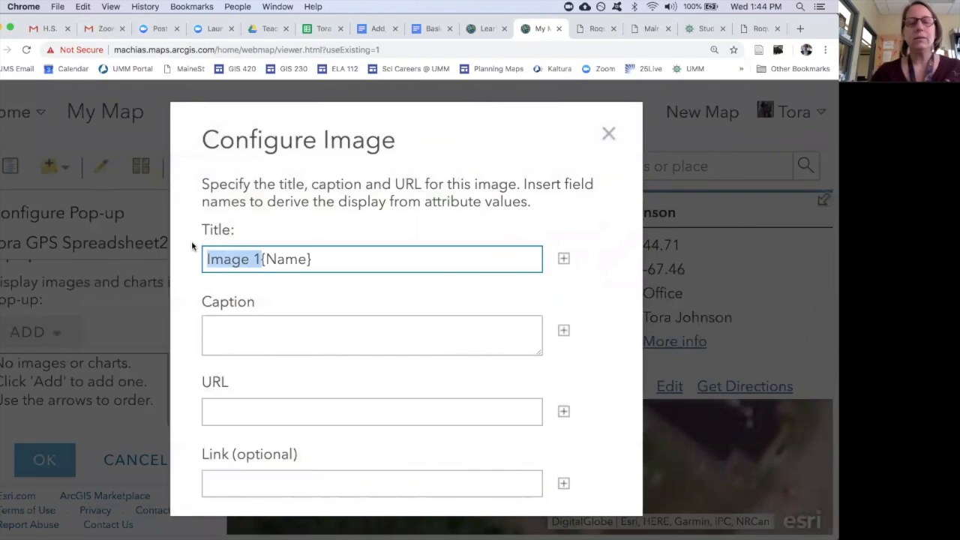
key(BackSpace)
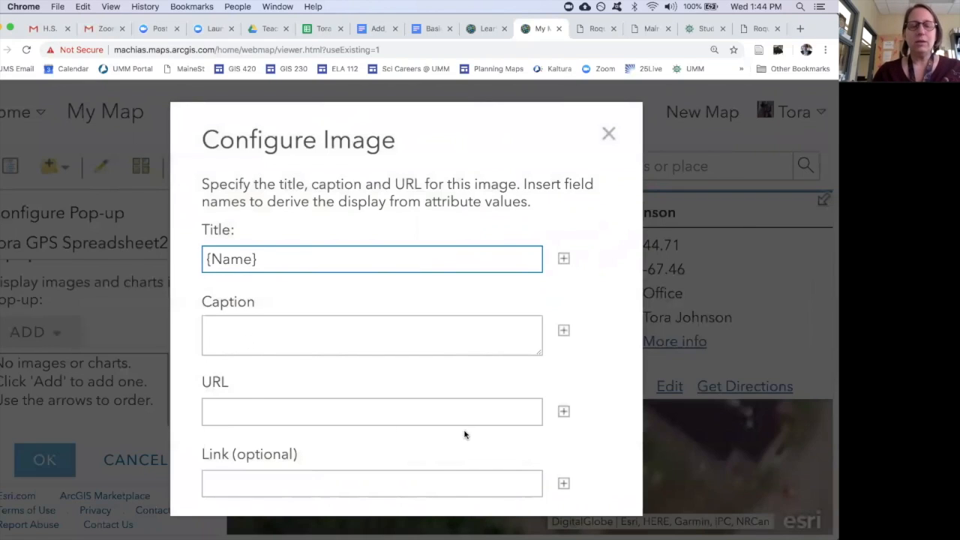
Step: Use the {Photo} field for both the image URL and its link, then confirm
click(564, 412)
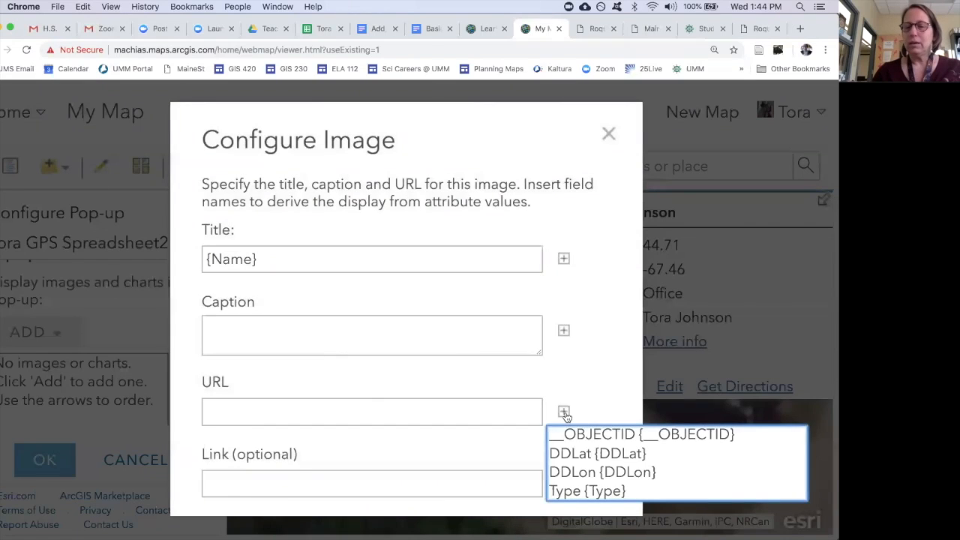
scroll(577, 463, down, 2)
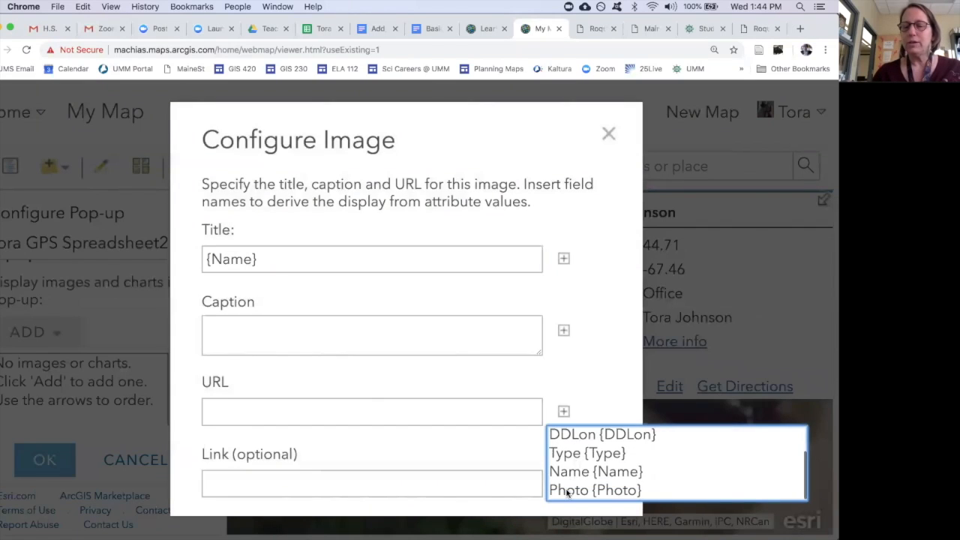
click(568, 490)
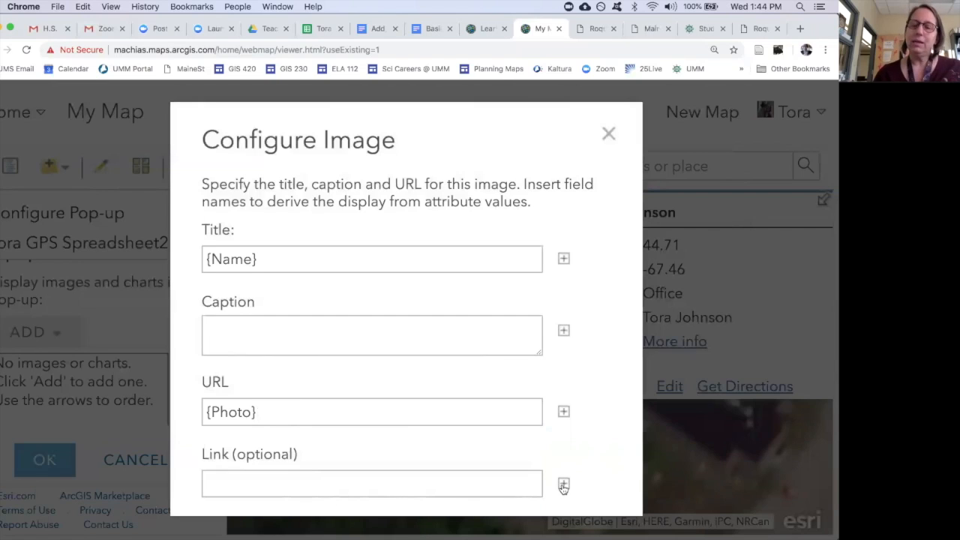
click(563, 487)
scroll(653, 450, down, 2)
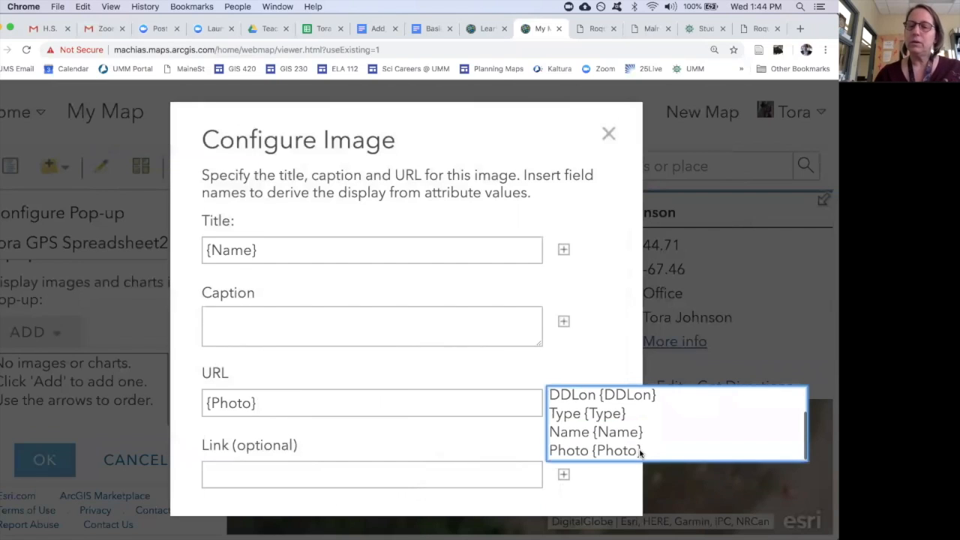
click(639, 450)
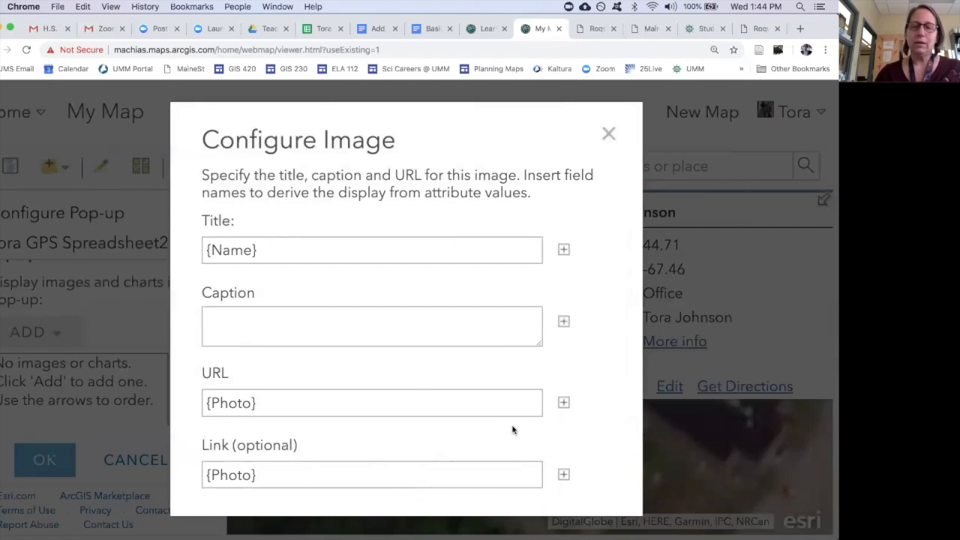
scroll(510, 428, down, 3)
click(464, 467)
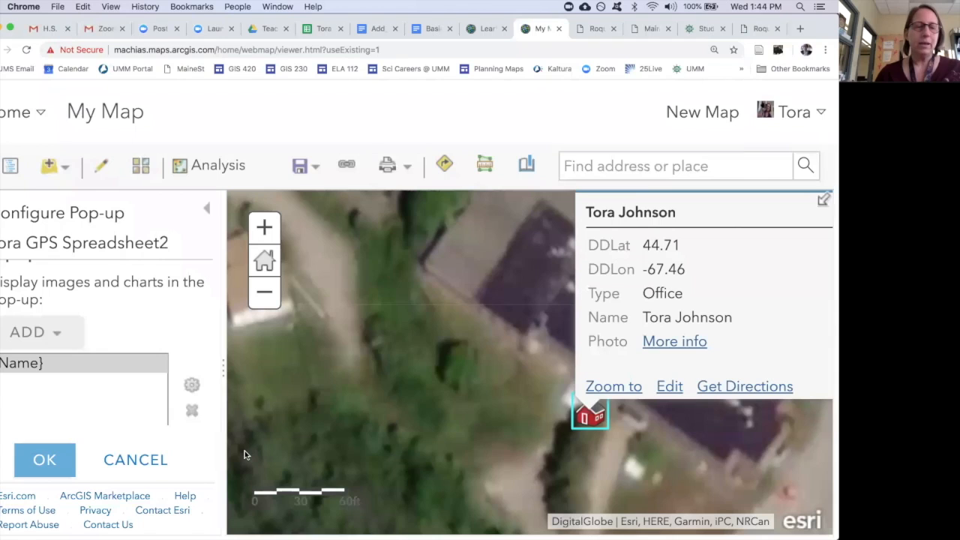
Step: Save the pop-up configuration, zoom out, and open the house point's pop-up showing the photo
click(45, 460)
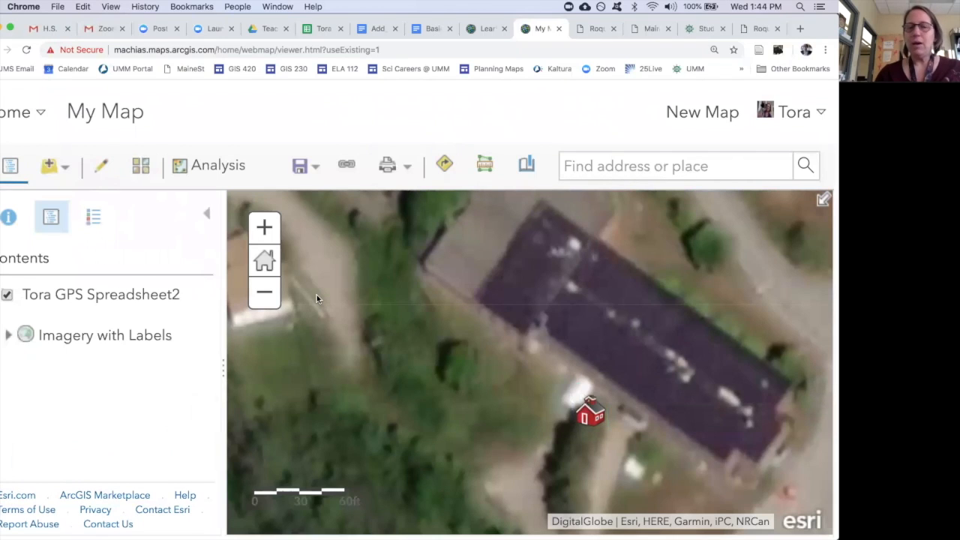
scroll(316, 299, down, 2)
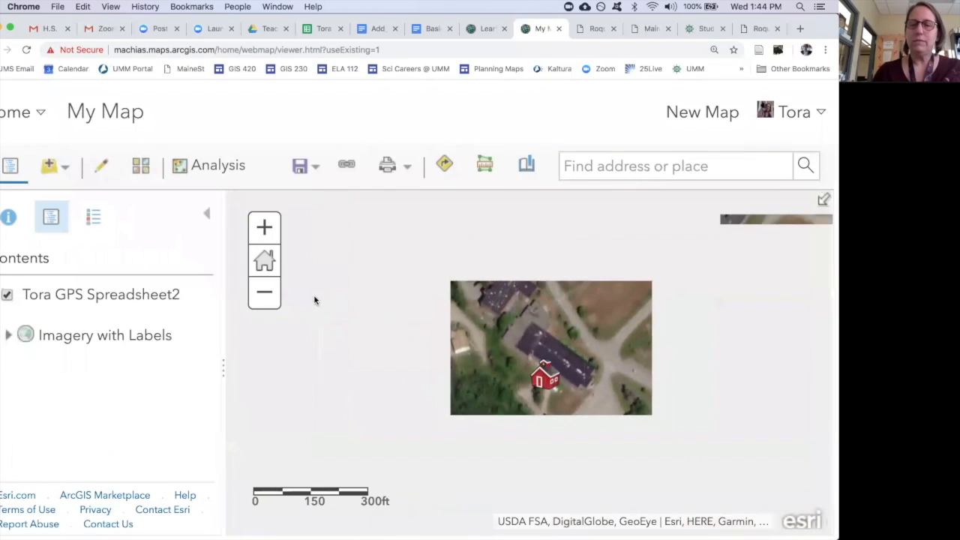
key(super+minus)
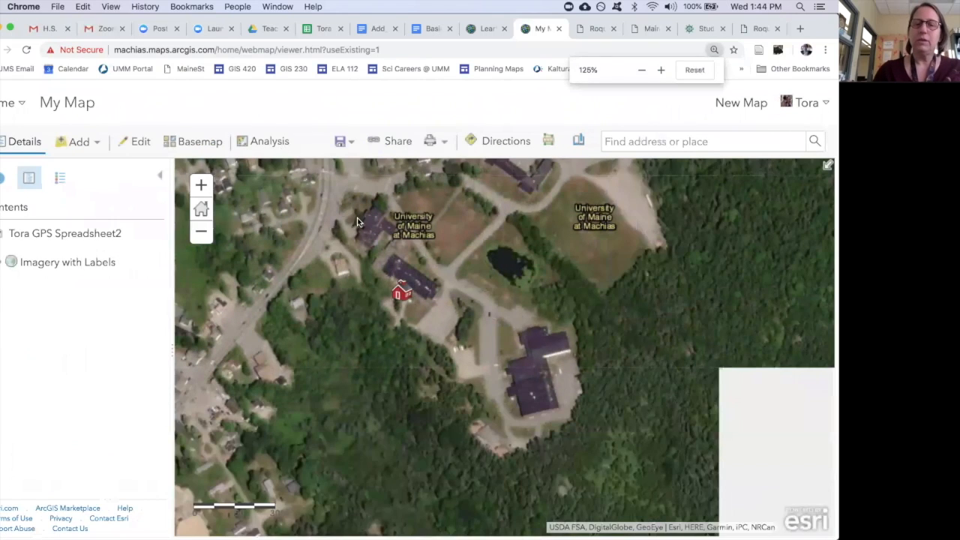
click(401, 292)
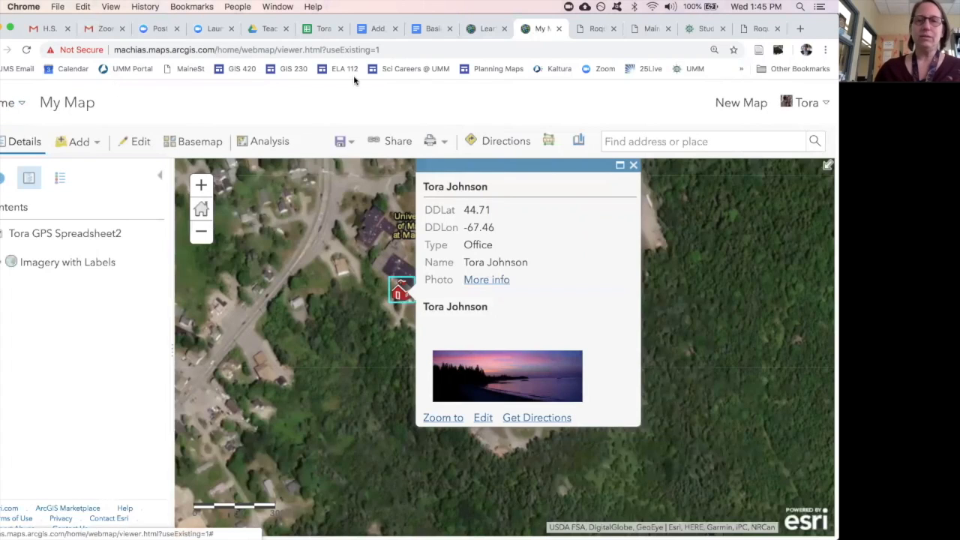
Step: Open the My Content page in a new browser tab from the Home navigation list
click(7, 104)
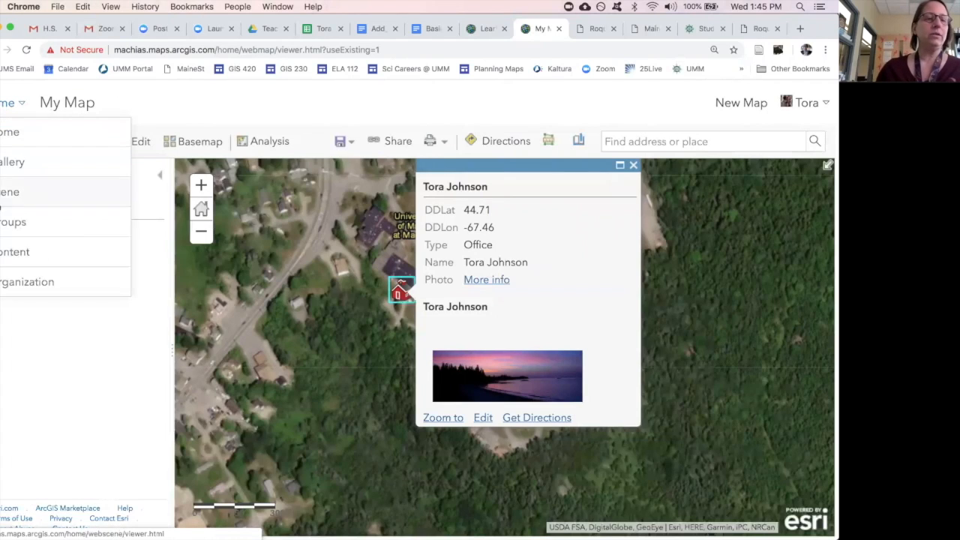
right_click(4, 254)
click(20, 254)
click(599, 29)
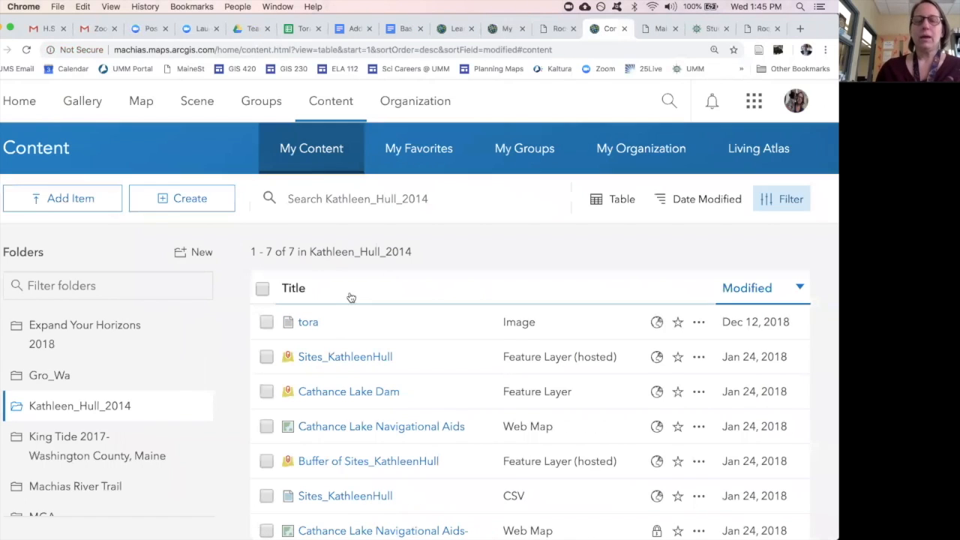
scroll(65, 367, up, 2)
scroll(63, 364, up, 3)
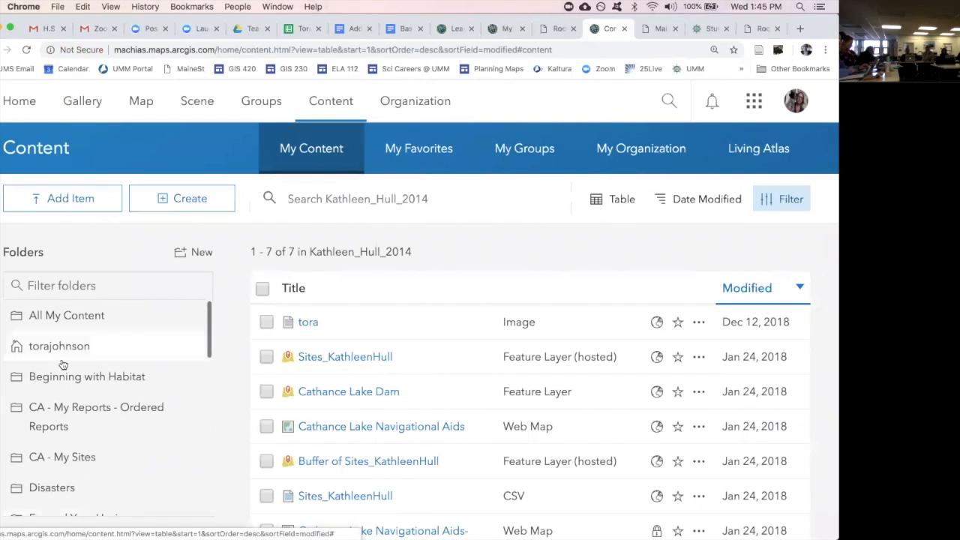
click(321, 102)
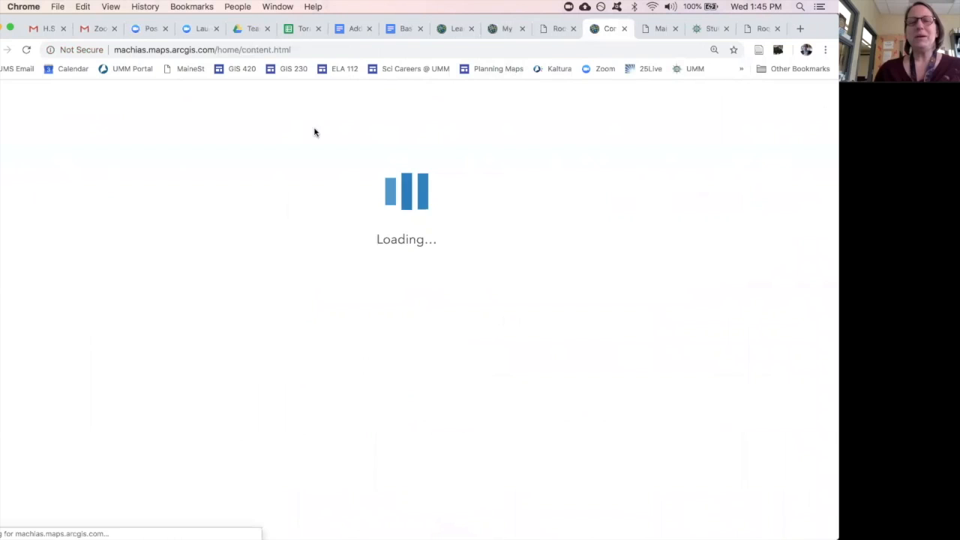
Step: Create a new empty content folder named Peacock
scroll(294, 300, down, 5)
scroll(293, 300, up, 5)
scroll(64, 478, down, 4)
scroll(62, 477, up, 8)
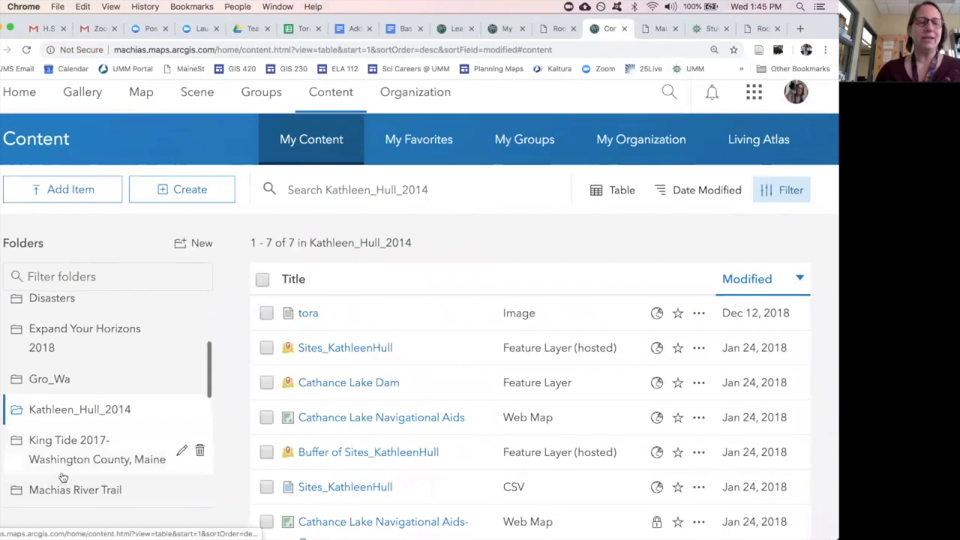
click(197, 243)
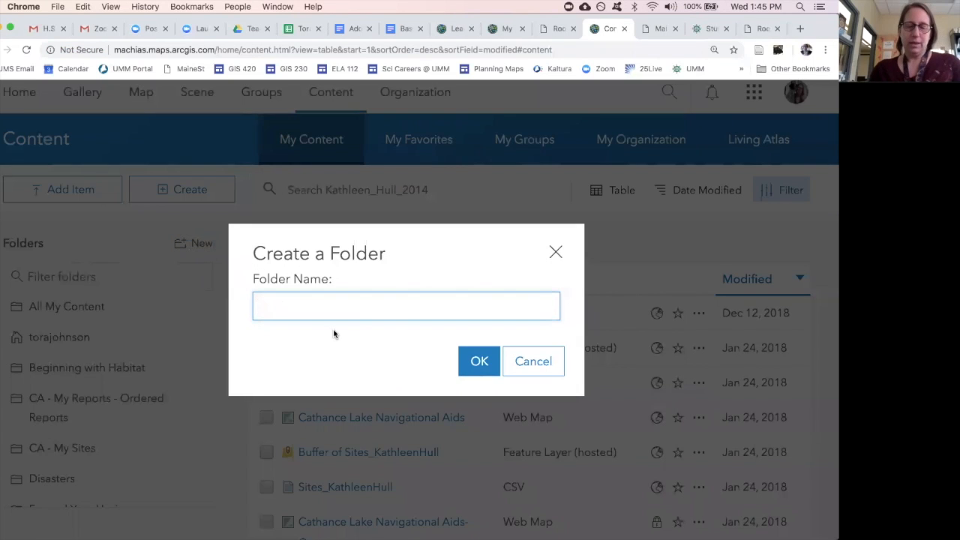
text(Pea)
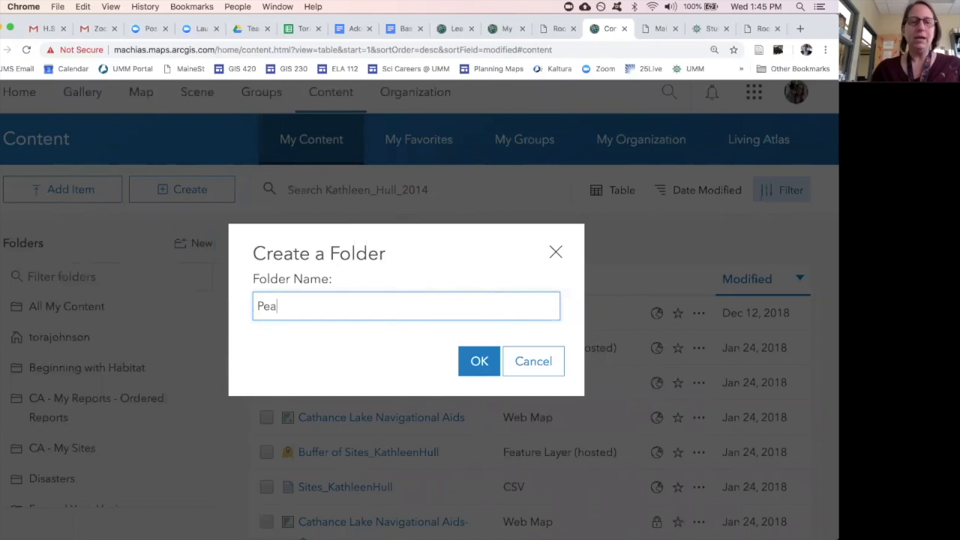
text(cock)
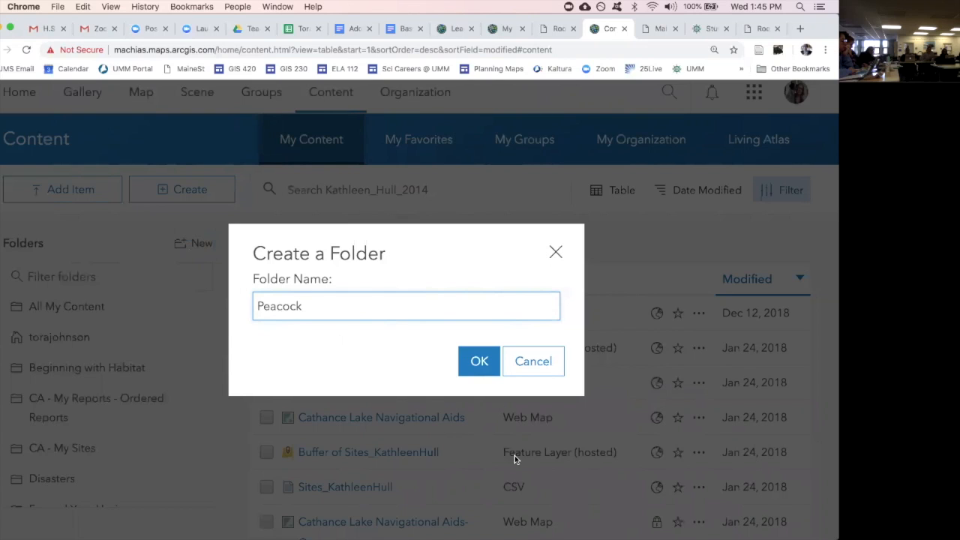
click(477, 364)
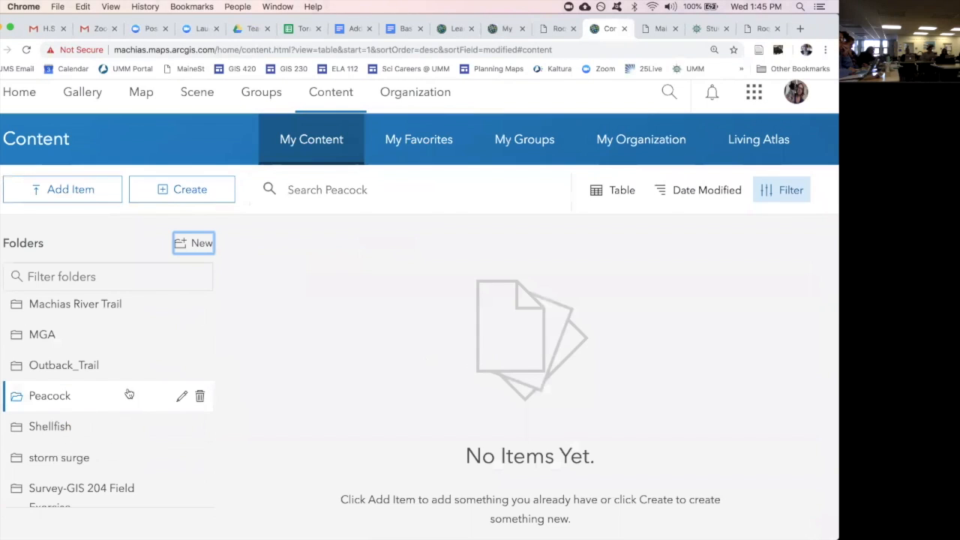
click(45, 191)
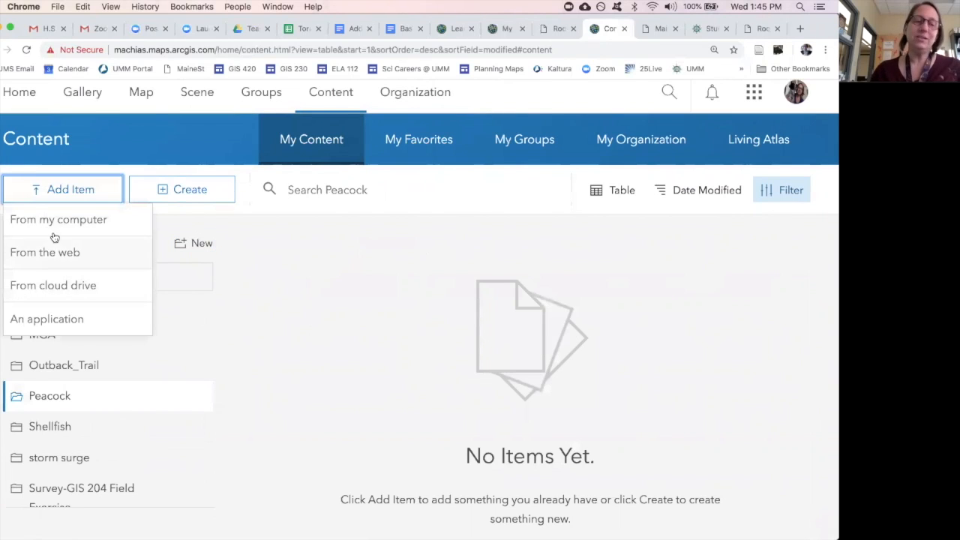
Step: Upload the tora image file from the computer as a new item, tagged with the person's full name
click(51, 224)
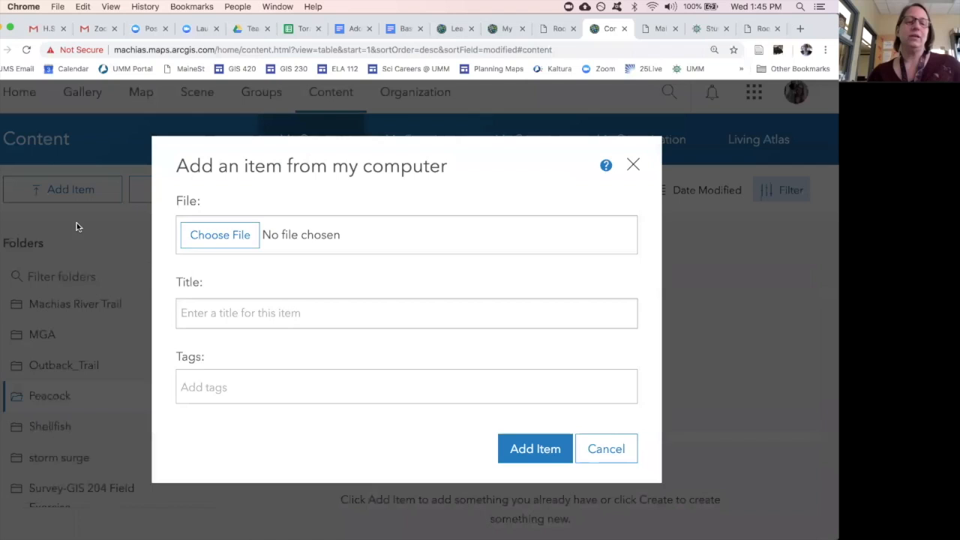
click(213, 242)
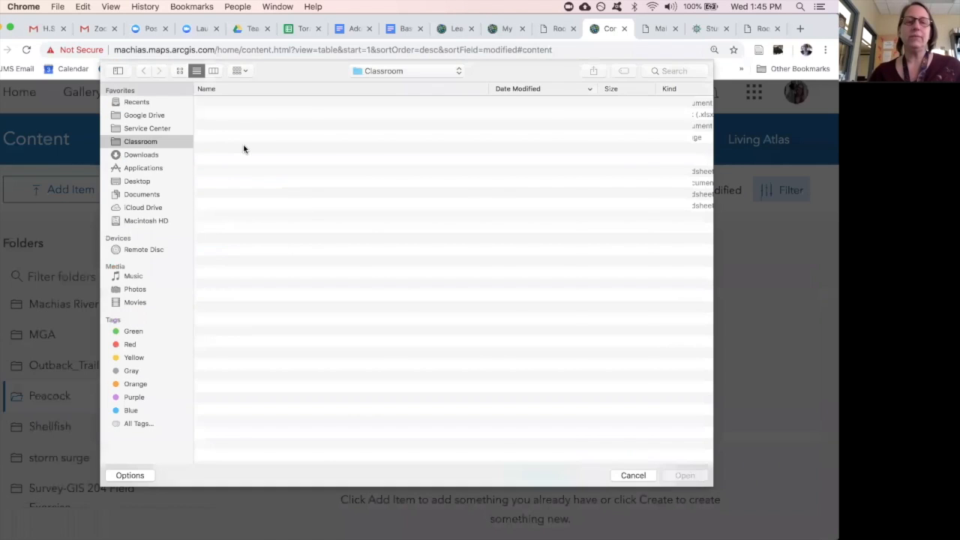
click(225, 138)
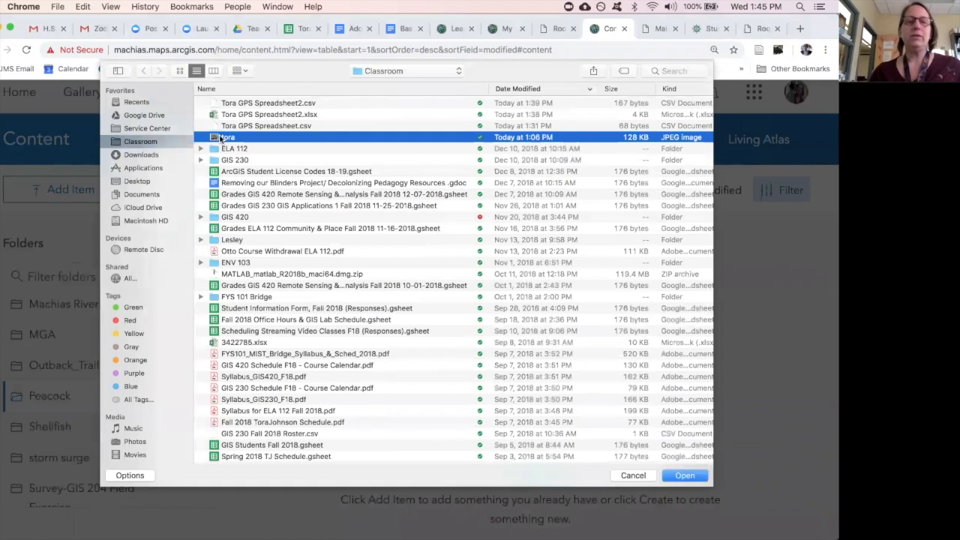
key(Return)
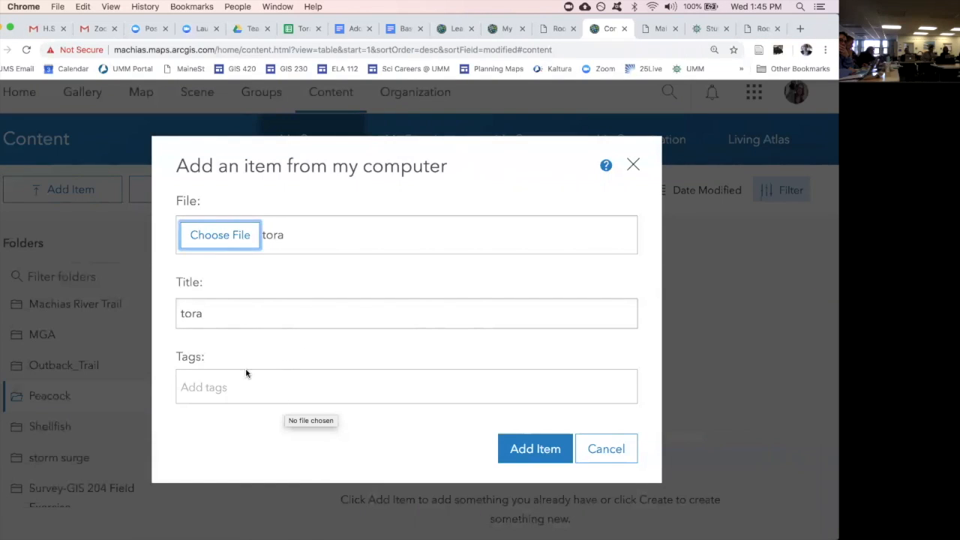
click(231, 387)
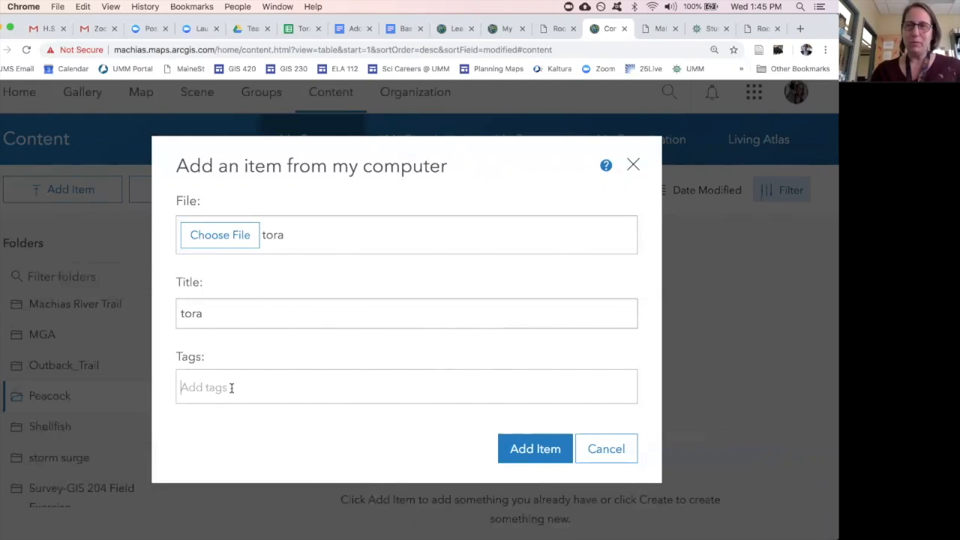
text(Tora)
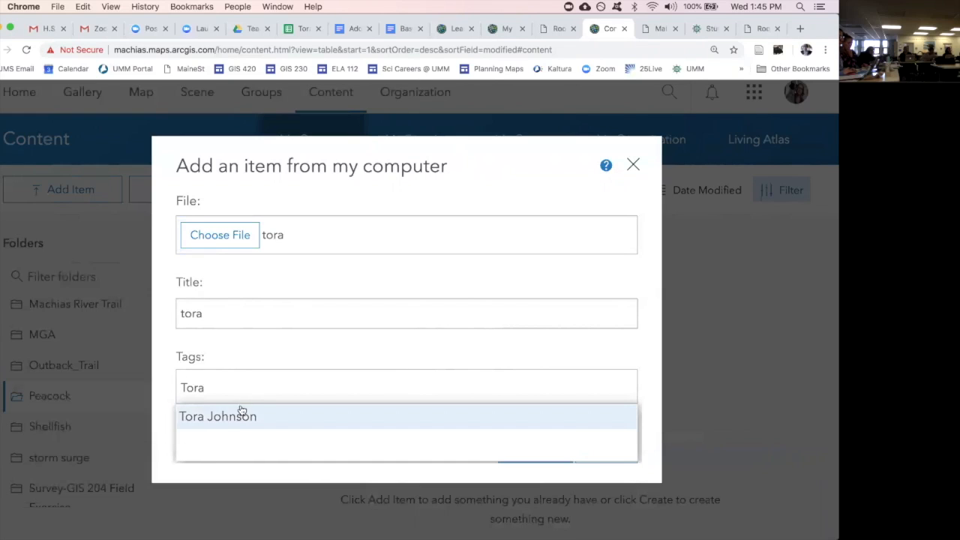
click(233, 419)
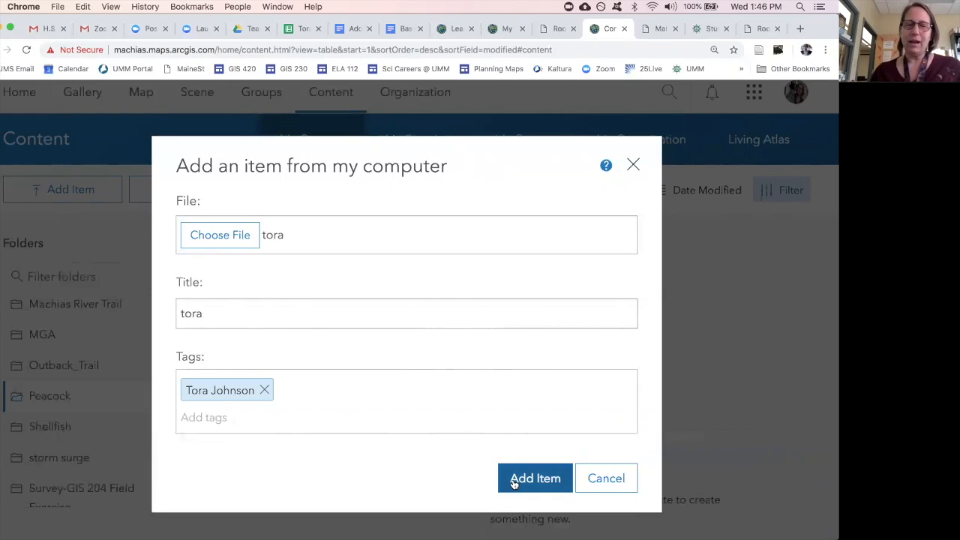
click(514, 481)
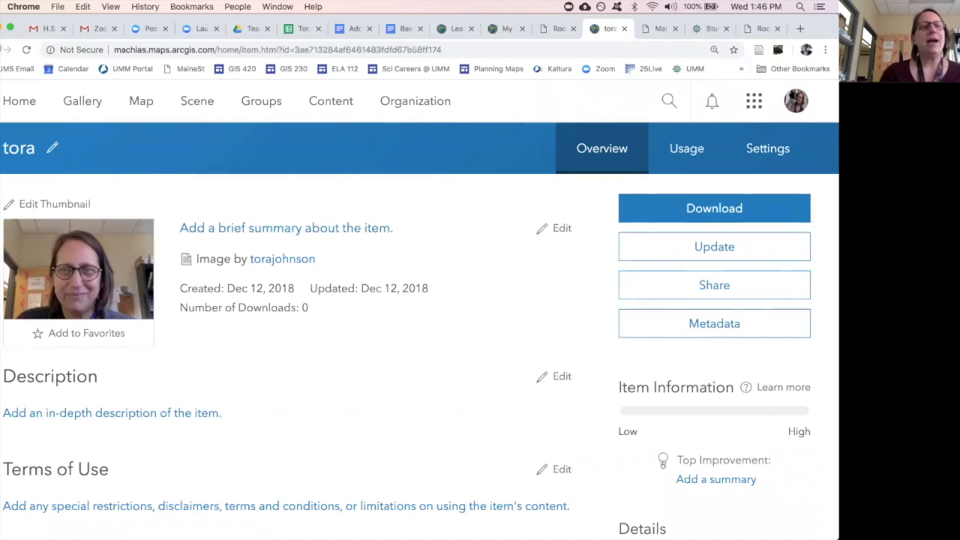
Step: Go back to the Content list, reload it to show the tora item, and zoom the page in
right_click(0, 49)
click(23, 88)
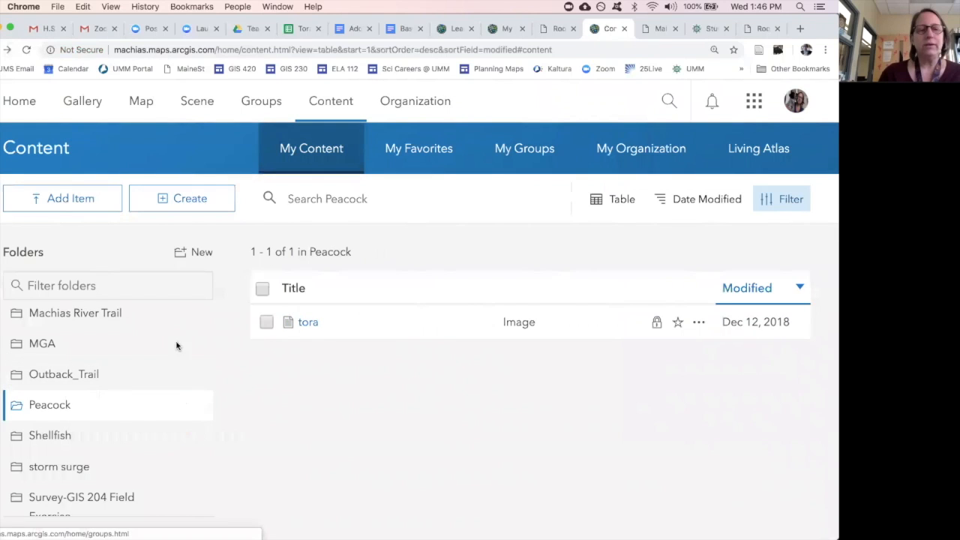
click(321, 102)
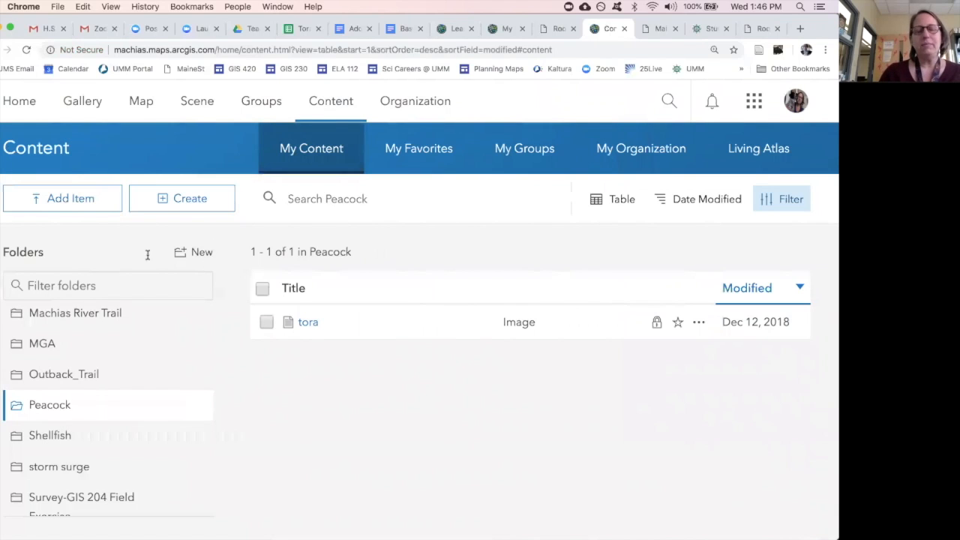
key(super+equal)
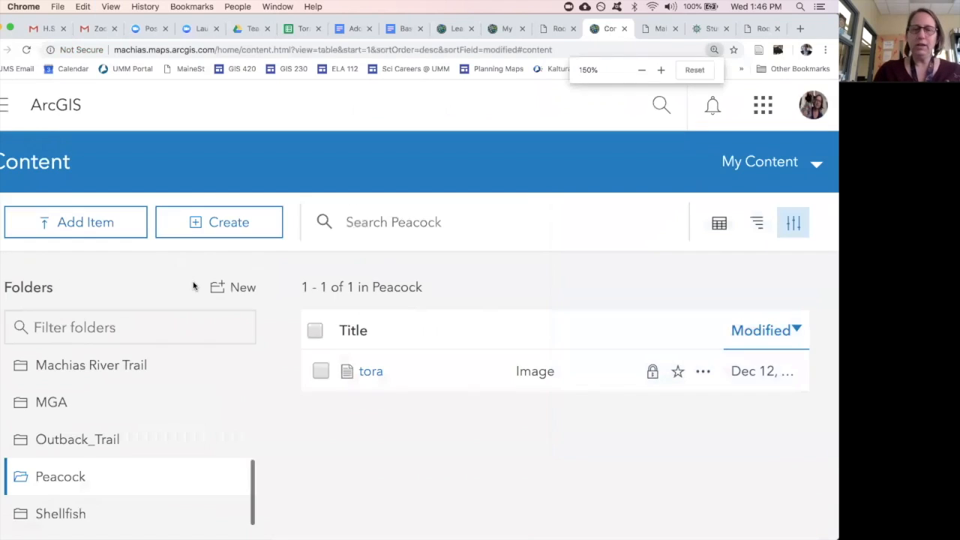
click(232, 289)
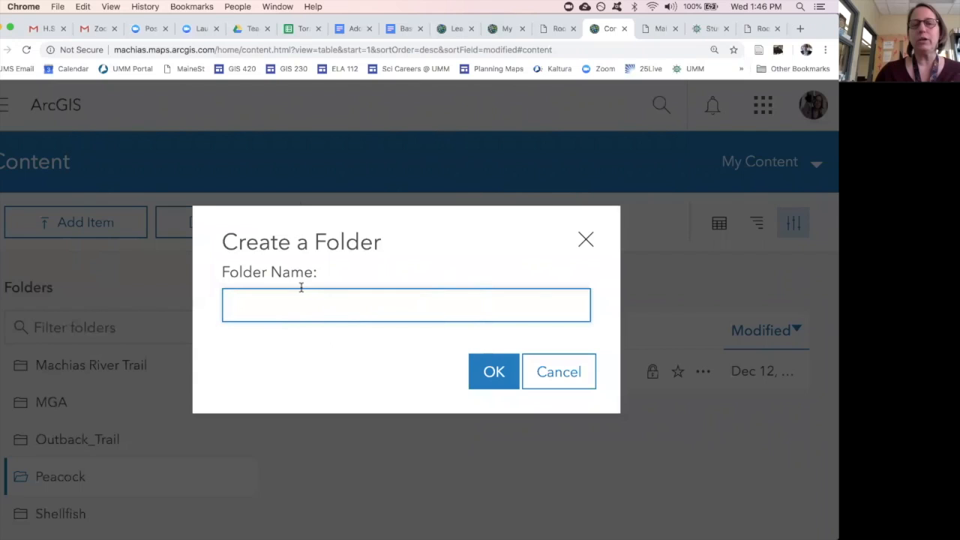
click(557, 374)
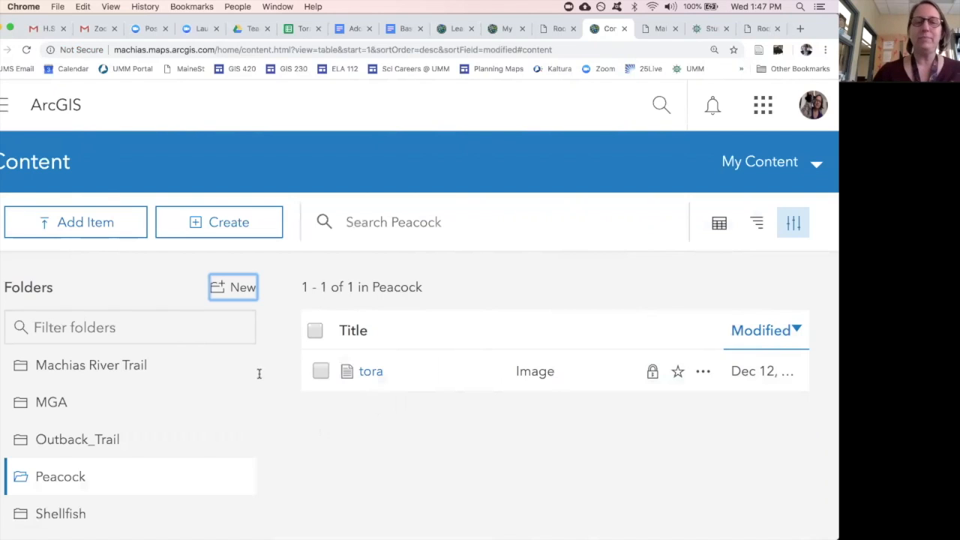
click(84, 229)
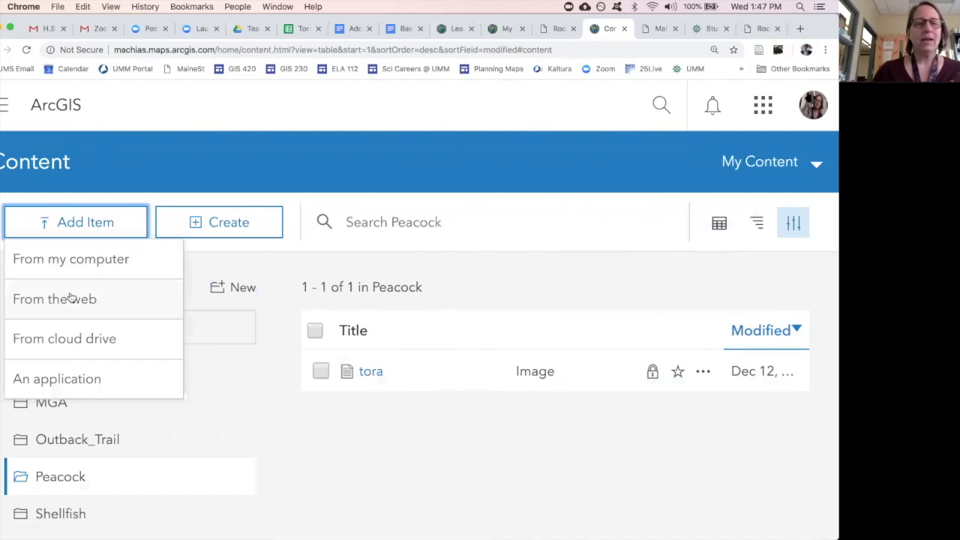
click(70, 259)
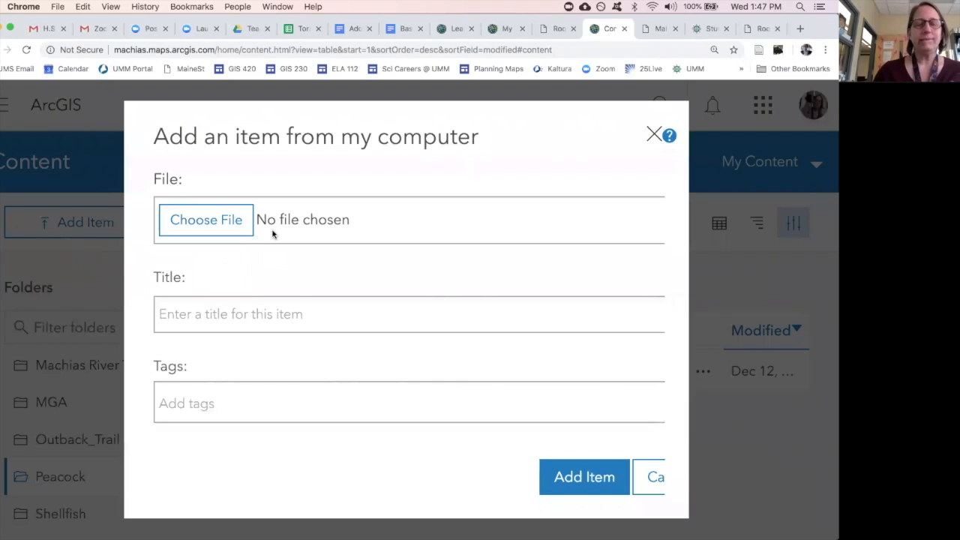
click(213, 226)
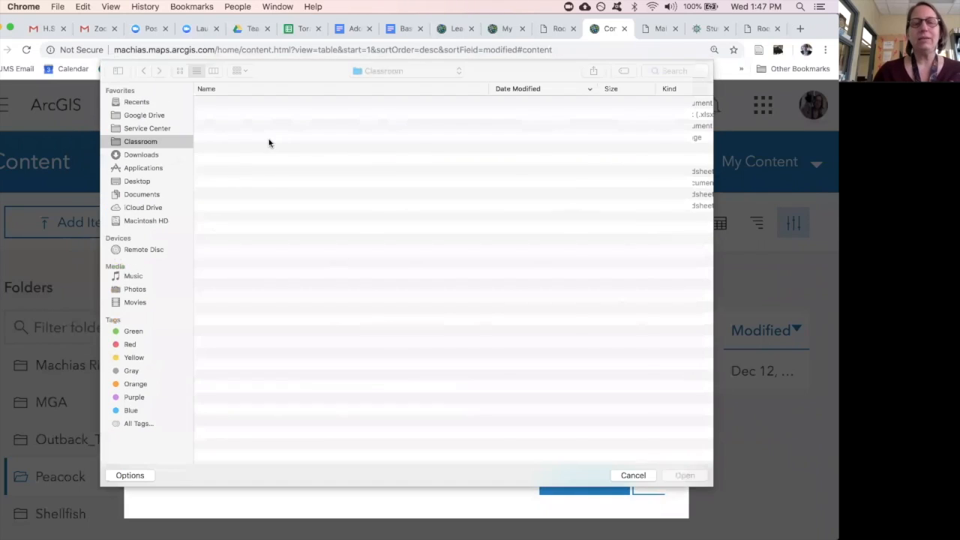
click(229, 139)
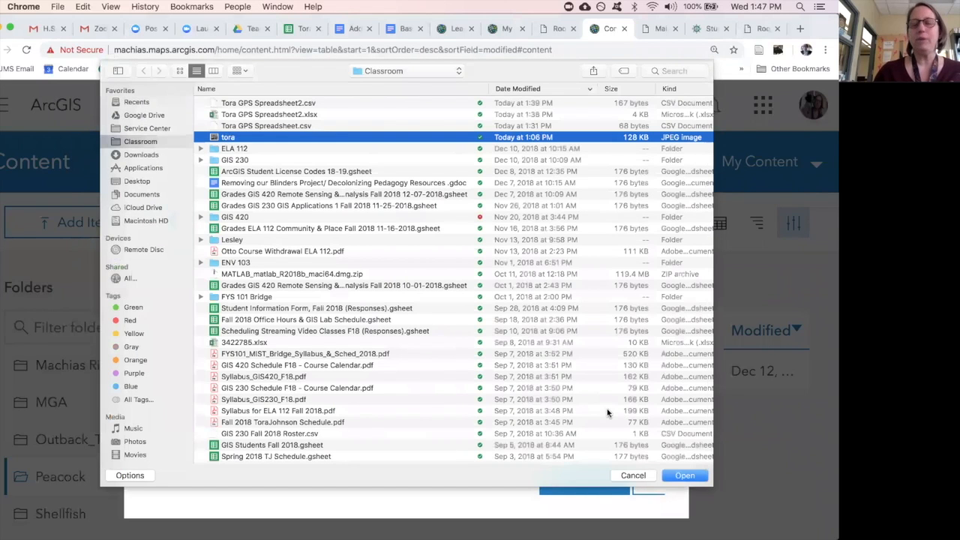
click(627, 477)
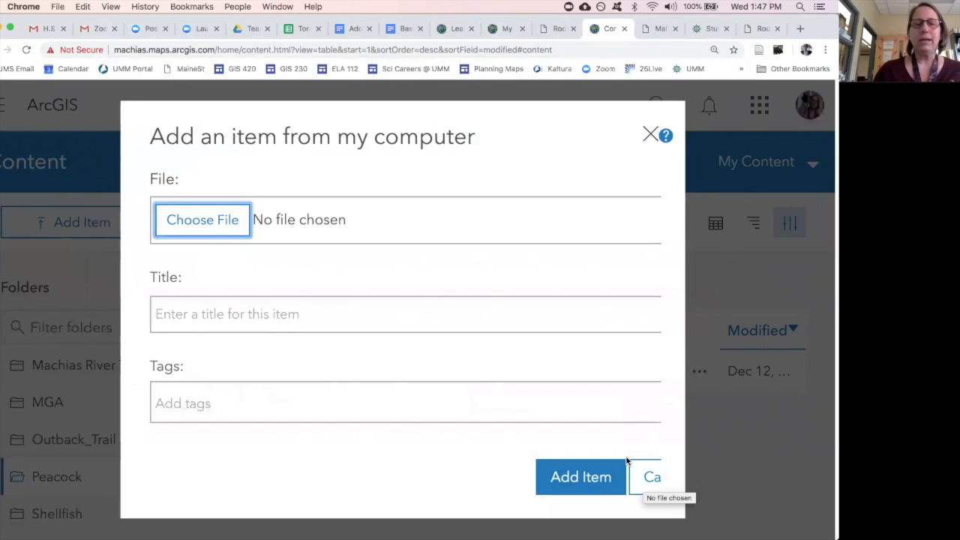
click(217, 314)
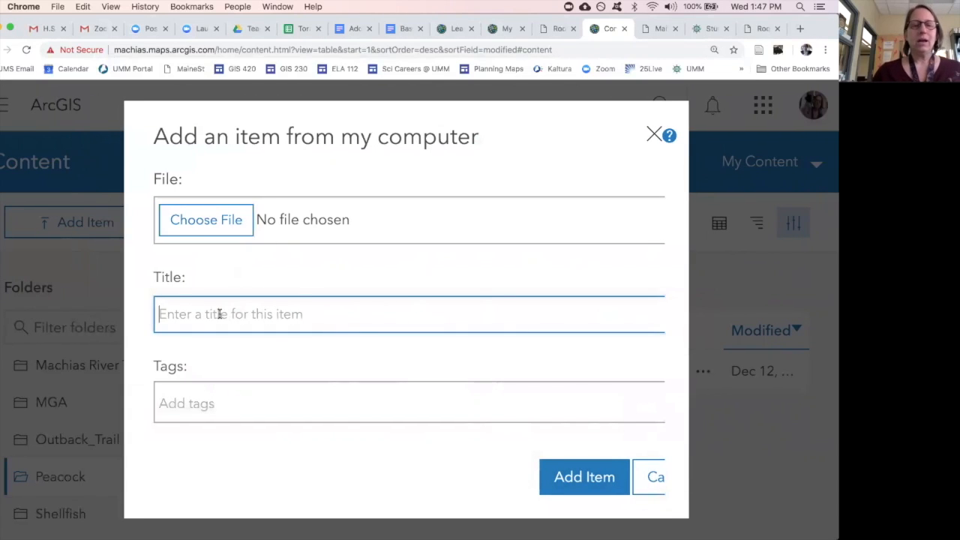
text(Tora)
click(222, 403)
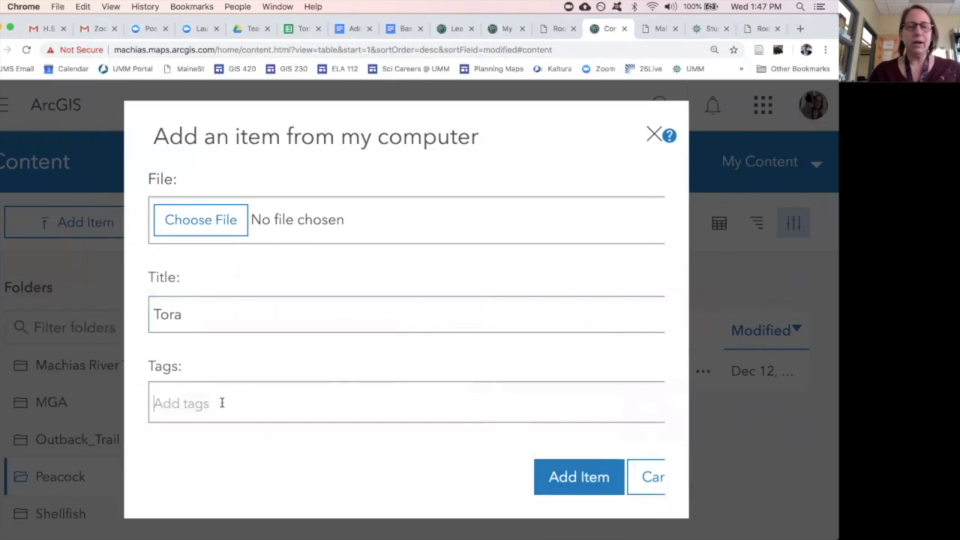
text(Tora)
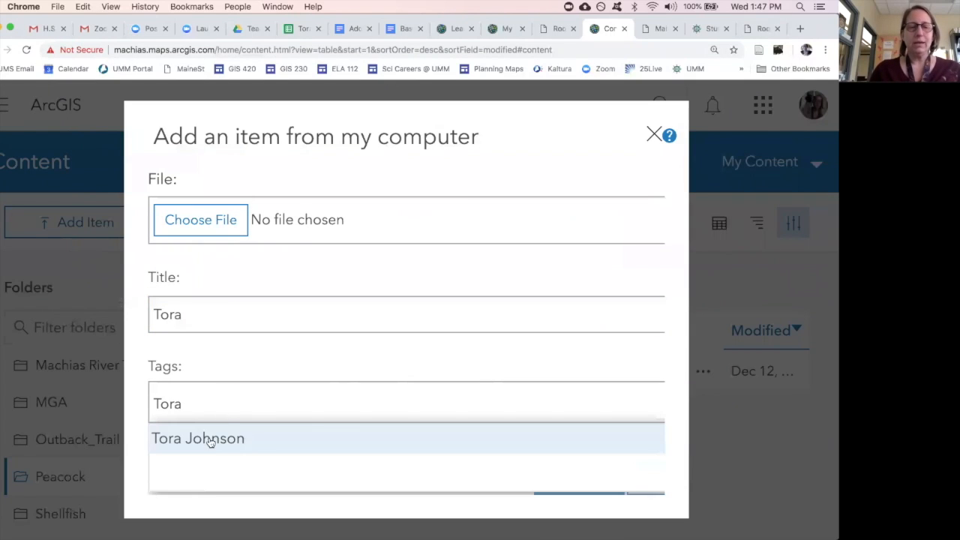
click(208, 439)
click(211, 219)
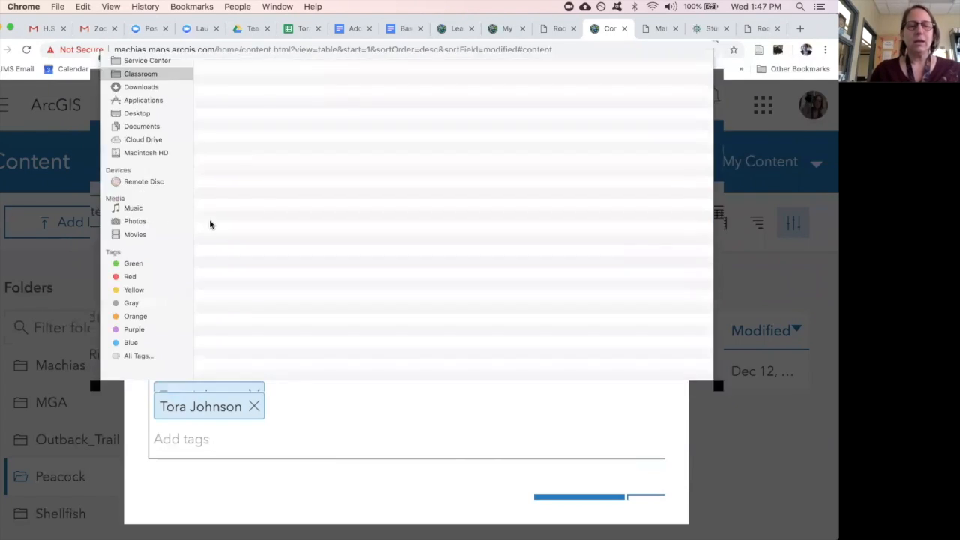
click(229, 138)
click(675, 480)
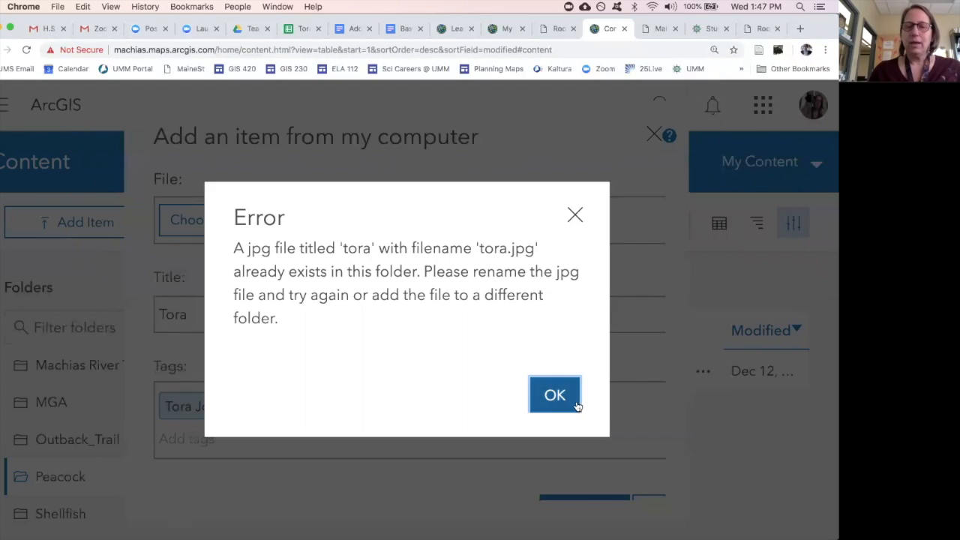
click(555, 396)
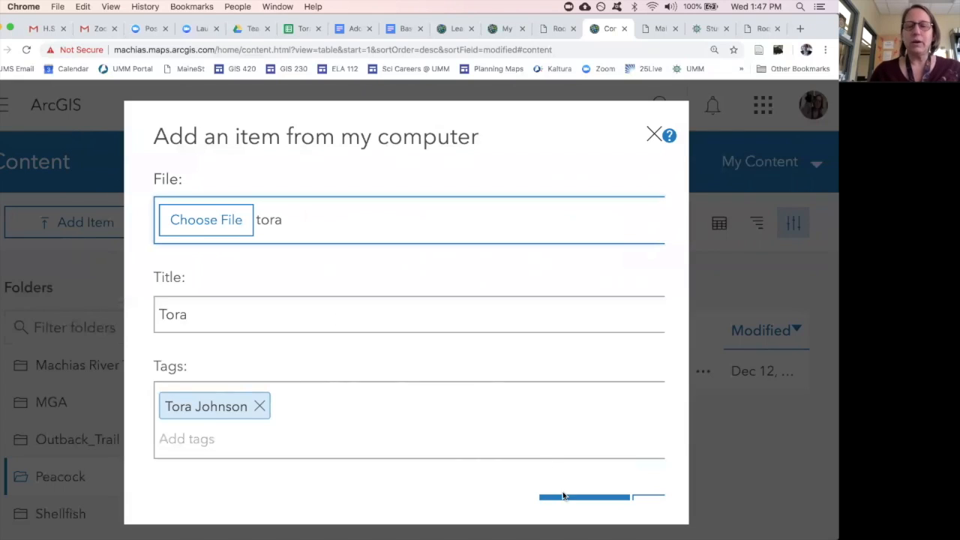
click(654, 136)
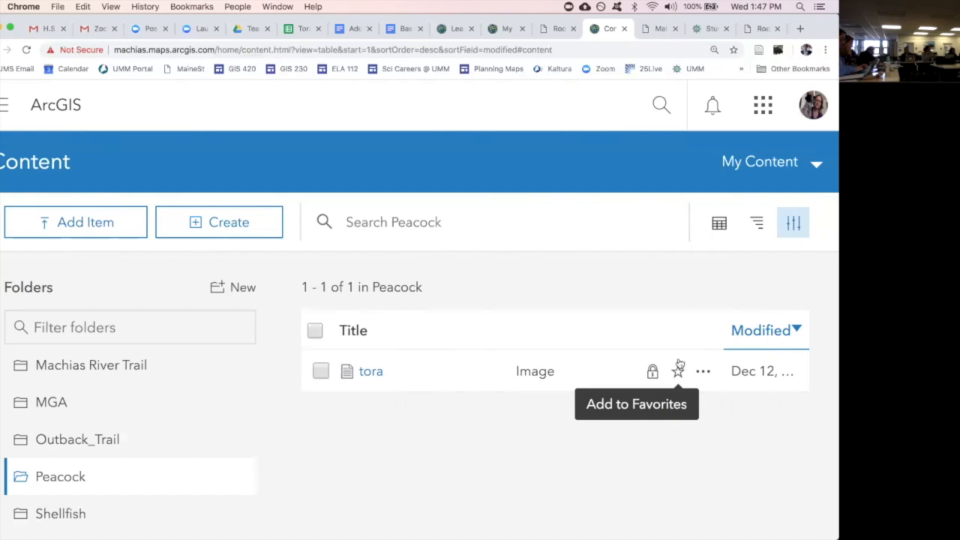
click(300, 29)
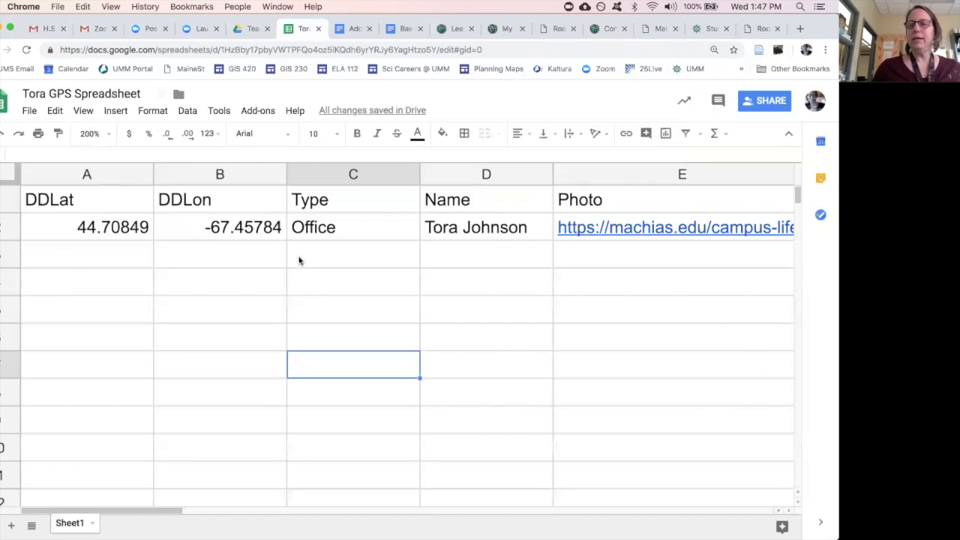
click(602, 30)
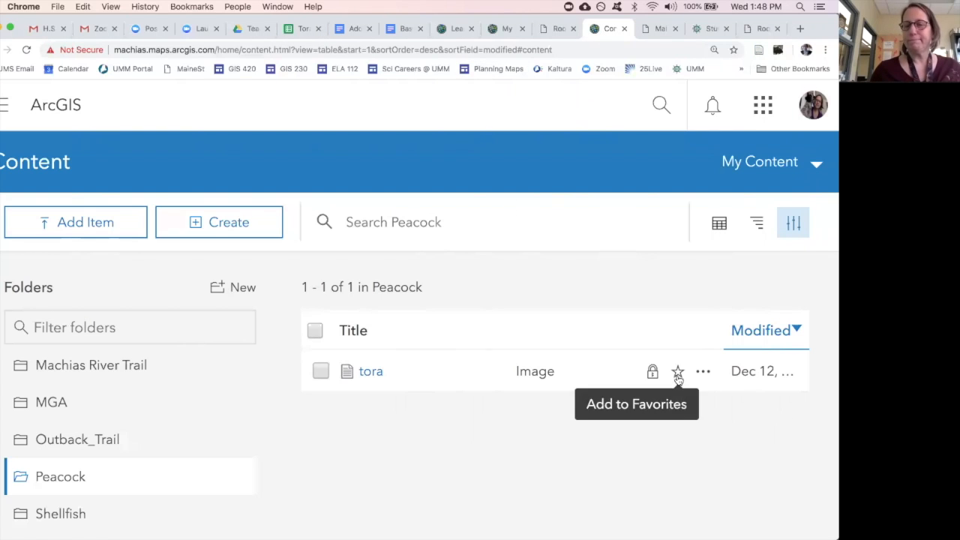
right_click(366, 381)
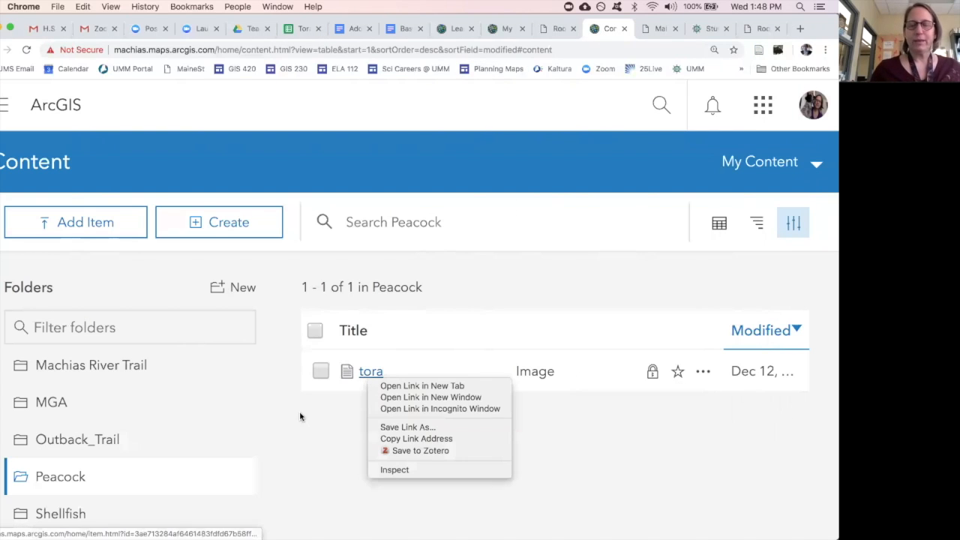
Step: Share the tora image item with Everyone (public) from its item details page
click(318, 375)
click(379, 381)
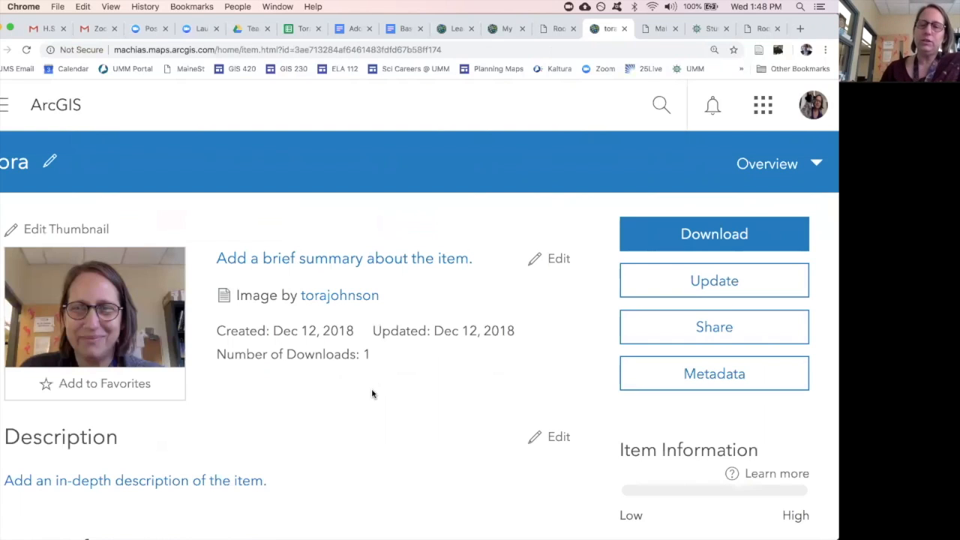
click(699, 334)
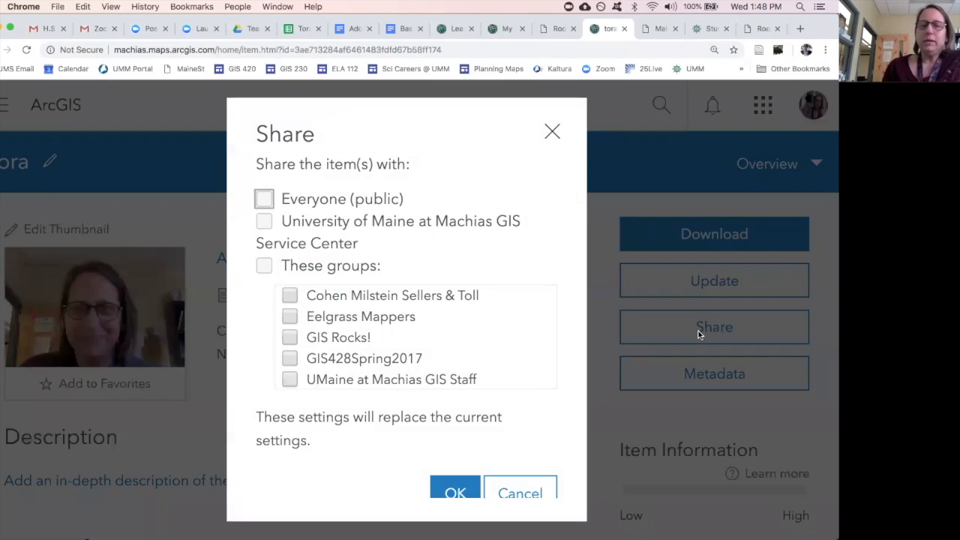
click(263, 200)
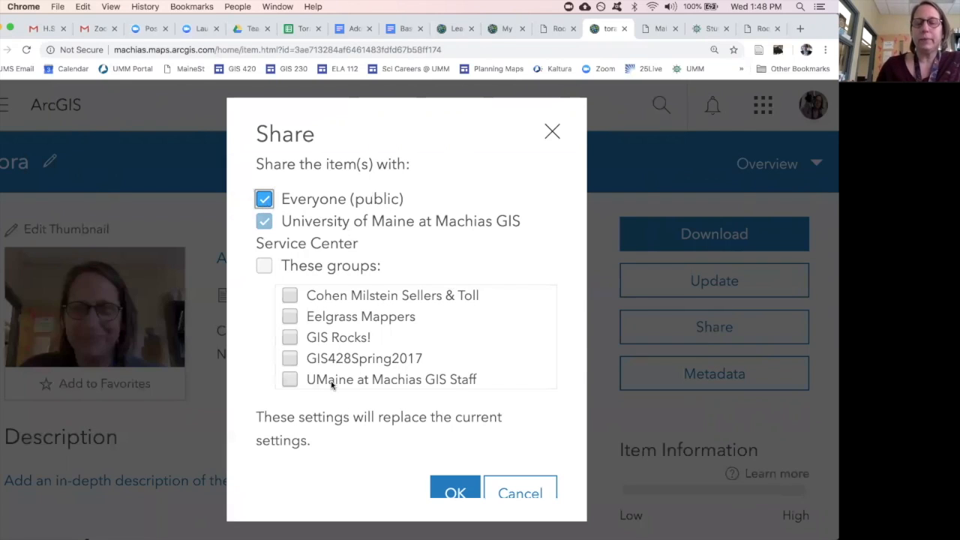
click(450, 490)
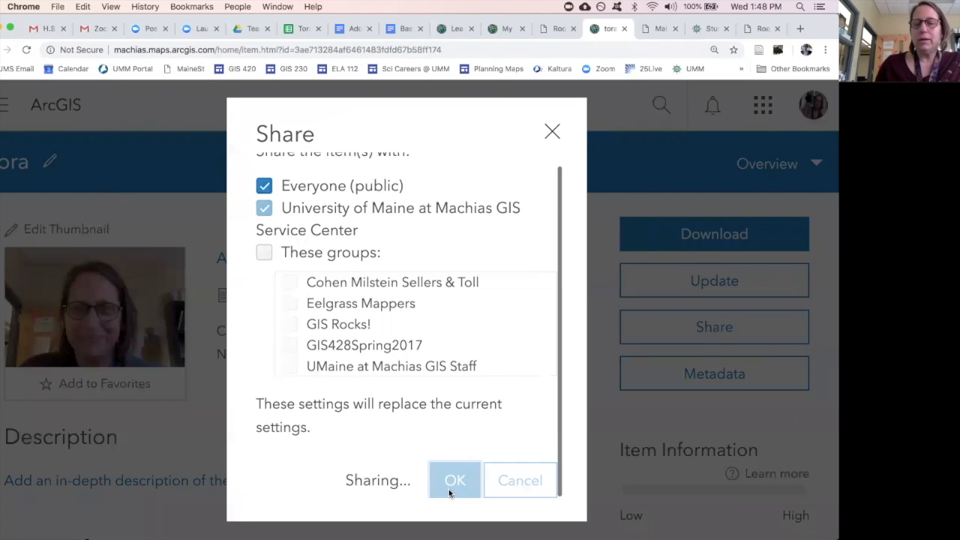
scroll(462, 430, down, 3)
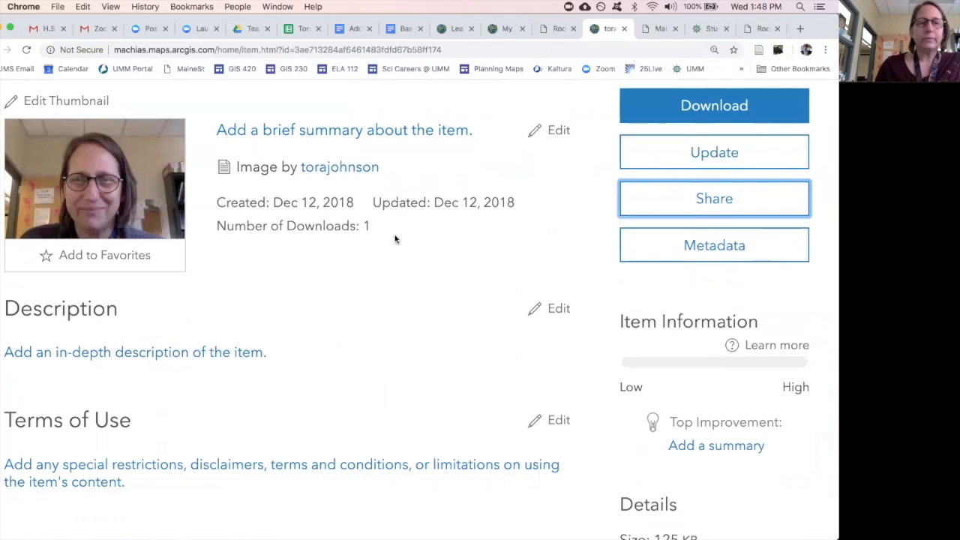
Step: Open the tora photo in its own tab, copy its full JPG address, and return to the map
scroll(395, 239, down, 10)
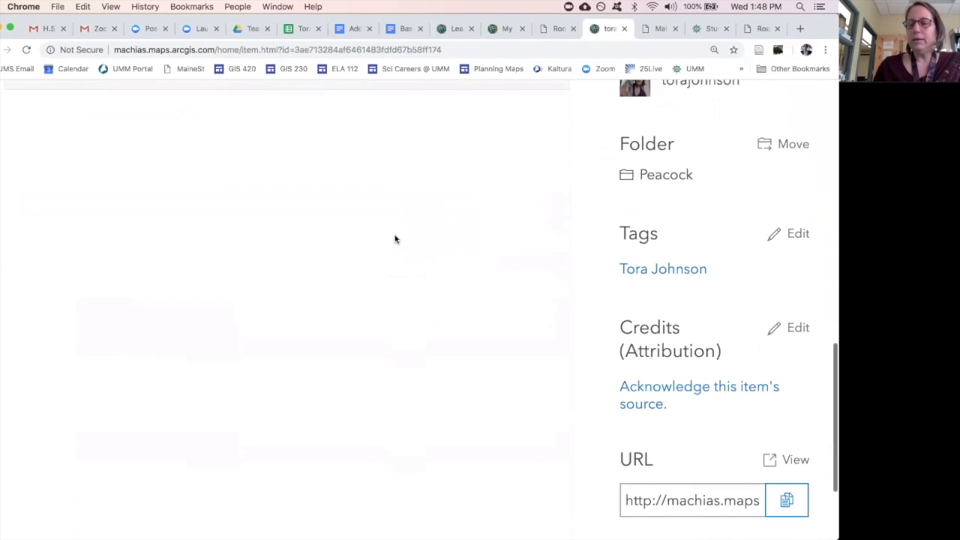
scroll(395, 239, down, 1)
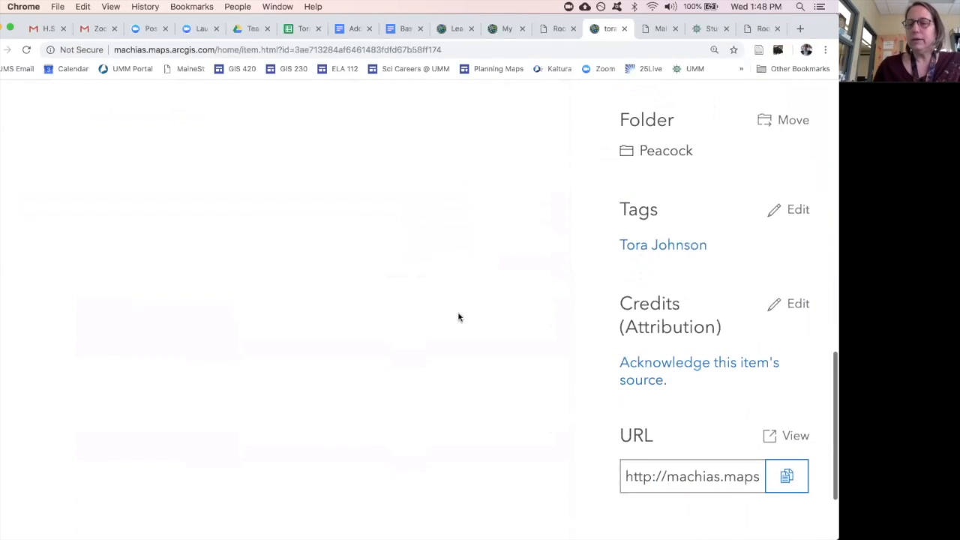
click(793, 438)
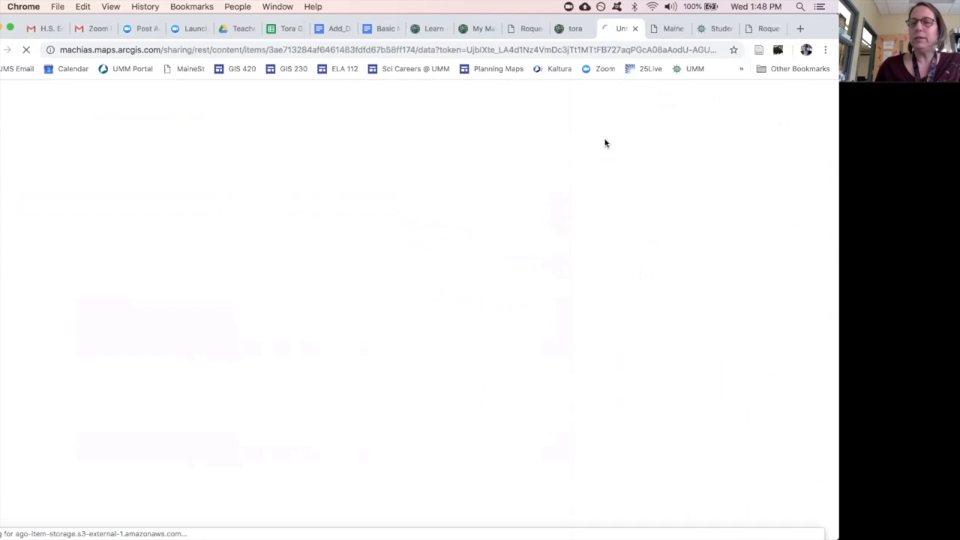
click(588, 49)
key(ctrl+c)
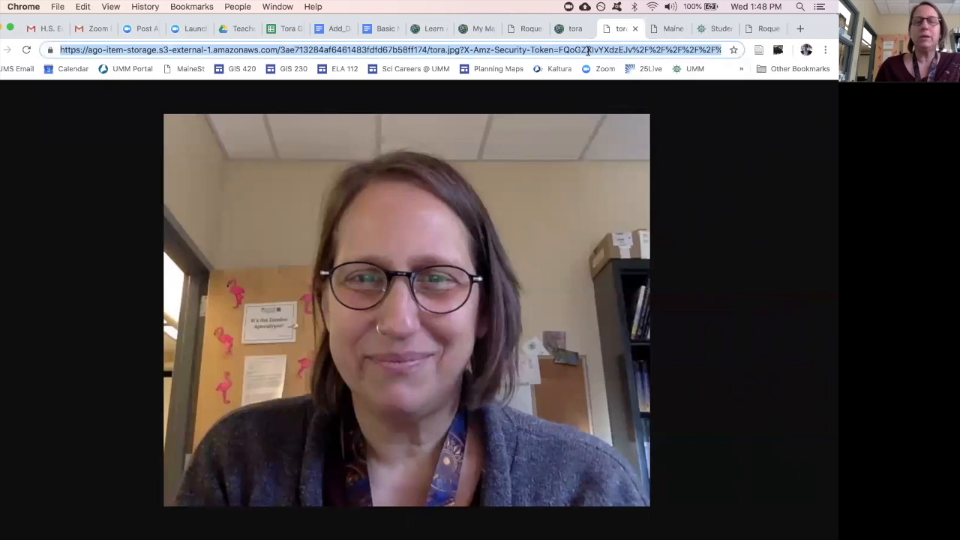
click(482, 50)
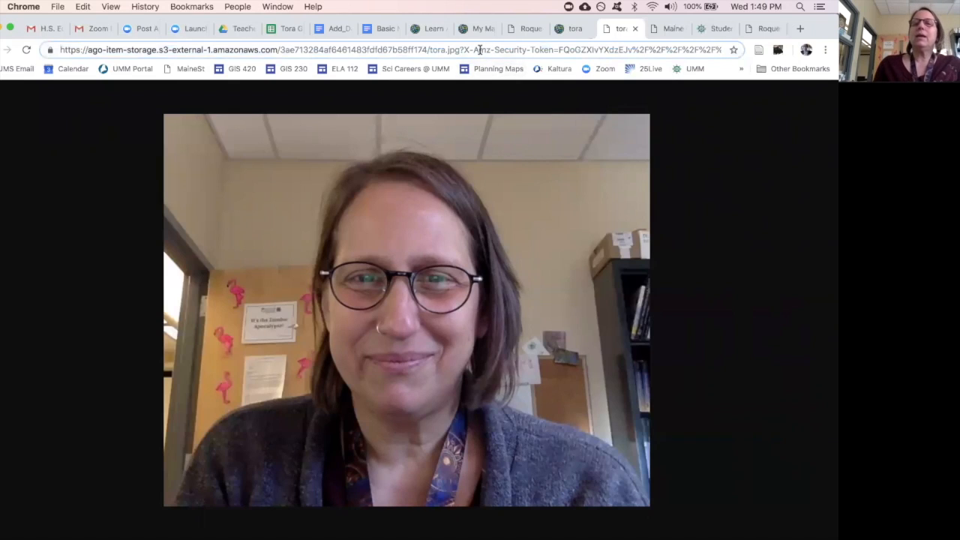
drag(496, 50, 690, 66)
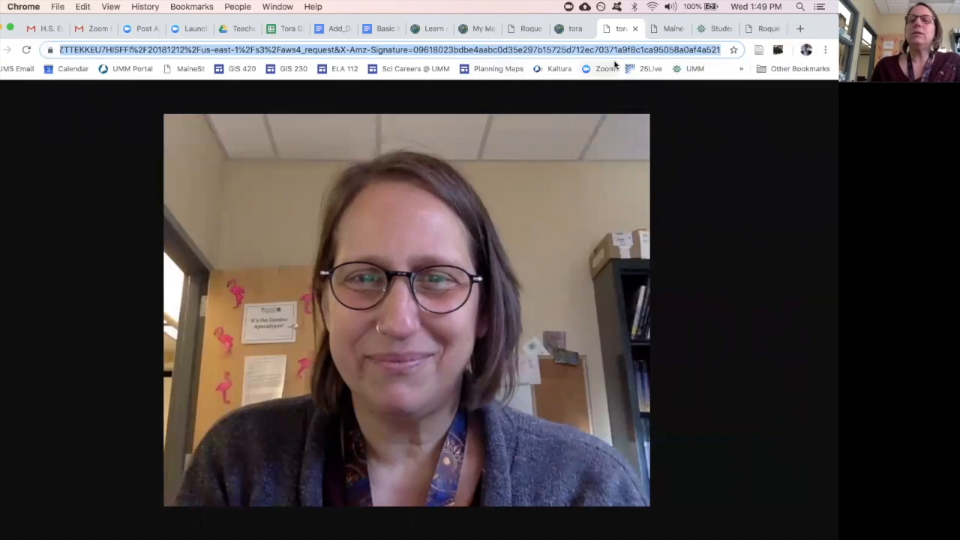
click(584, 50)
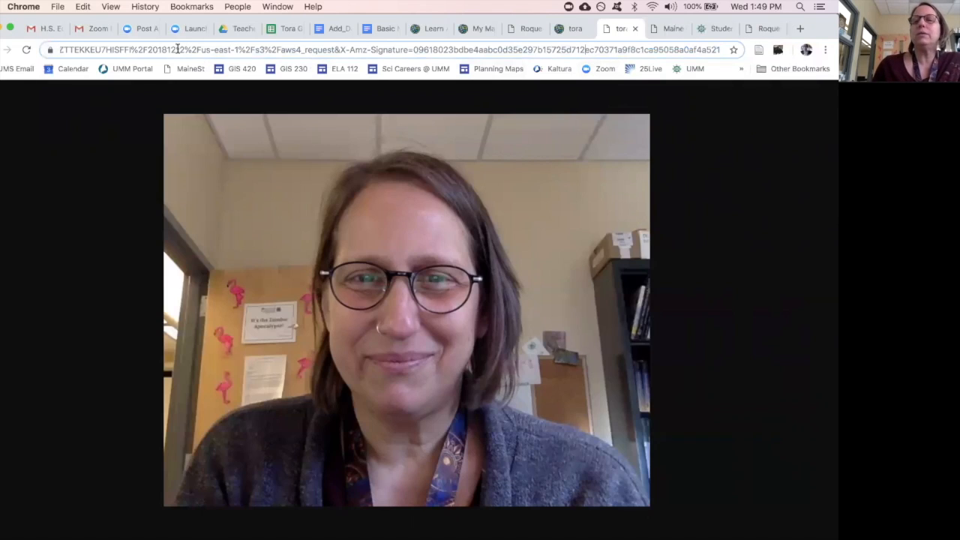
click(59, 51)
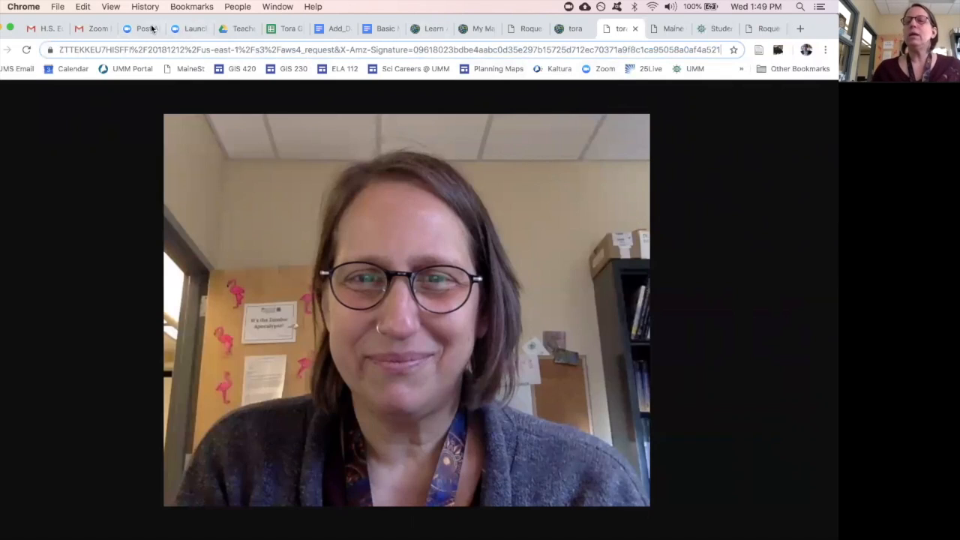
key(super+a)
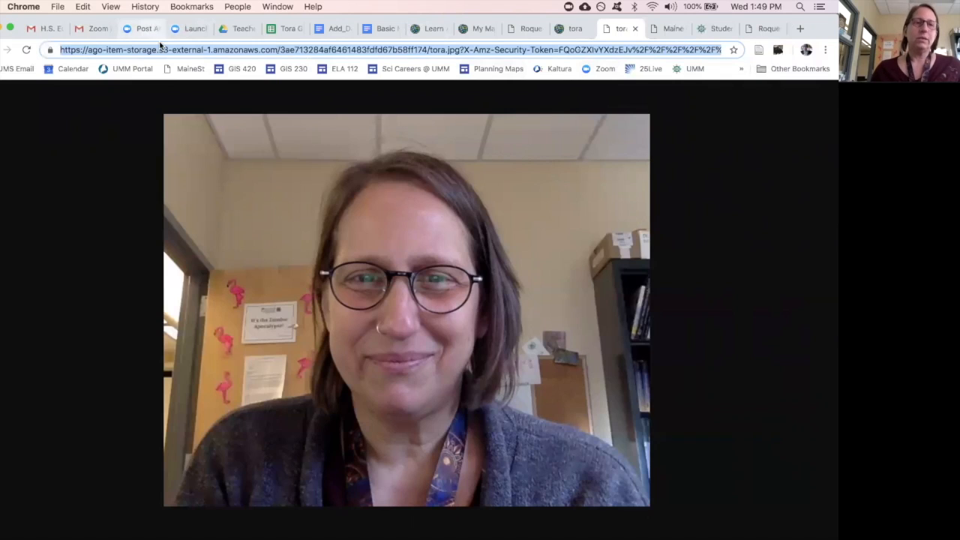
click(461, 50)
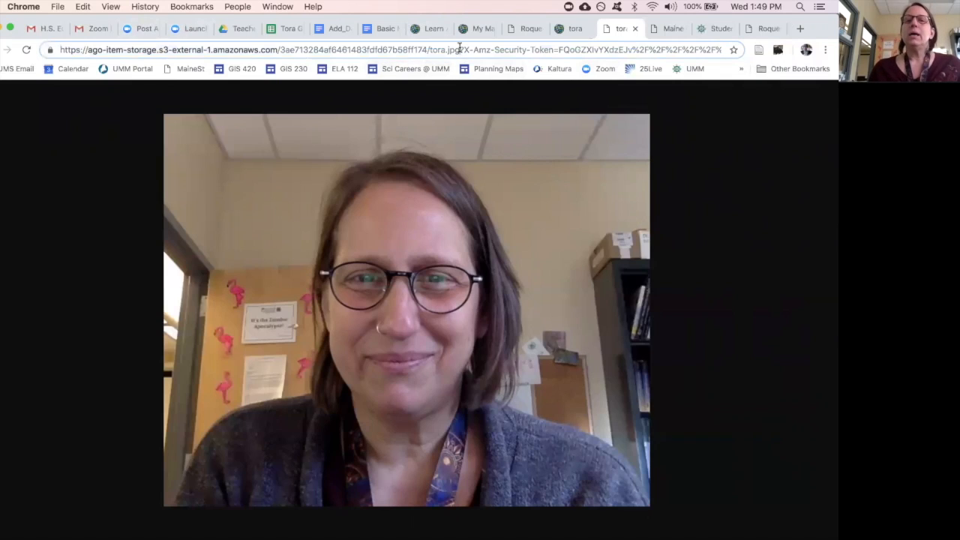
key(super+a)
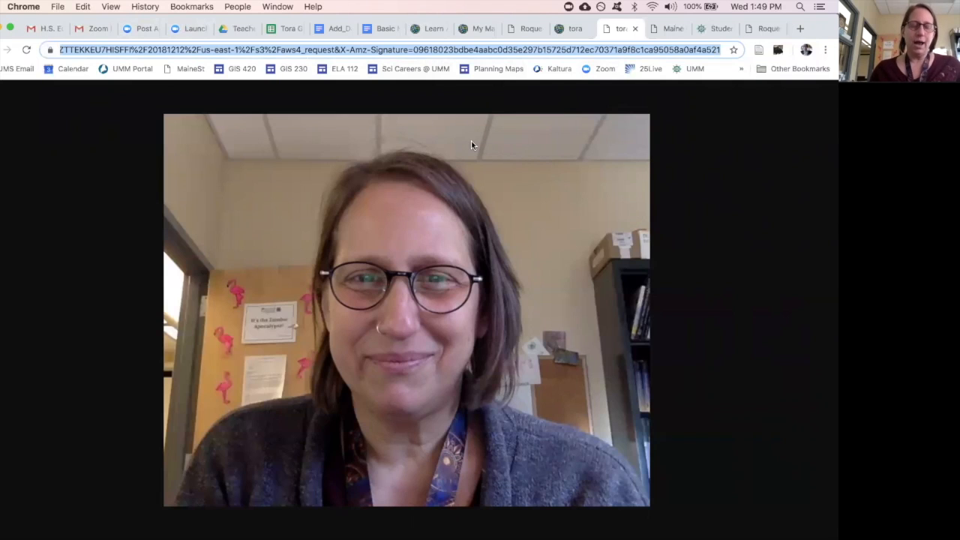
click(474, 30)
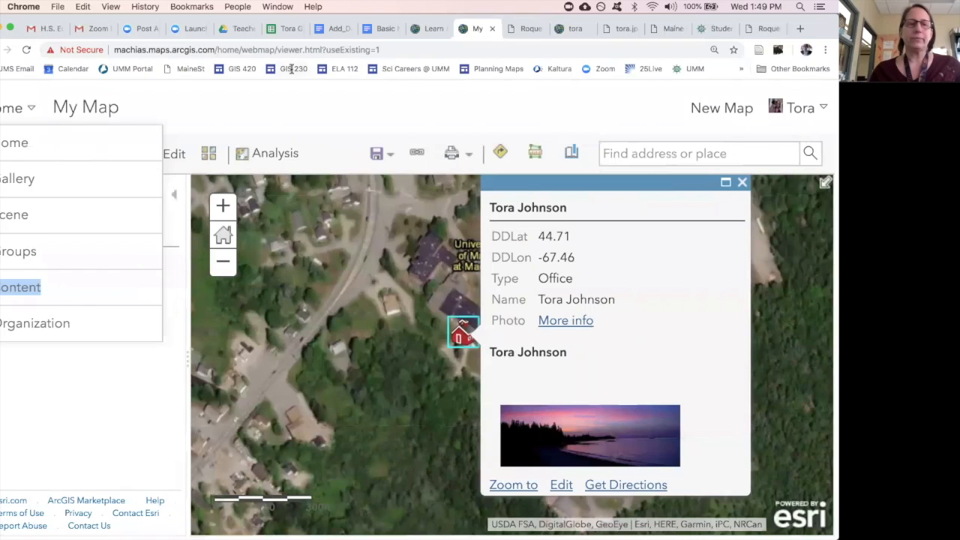
Step: Paste the hosted photo URL into the Photo cell E2 of the GPS spreadsheet
click(288, 29)
click(579, 234)
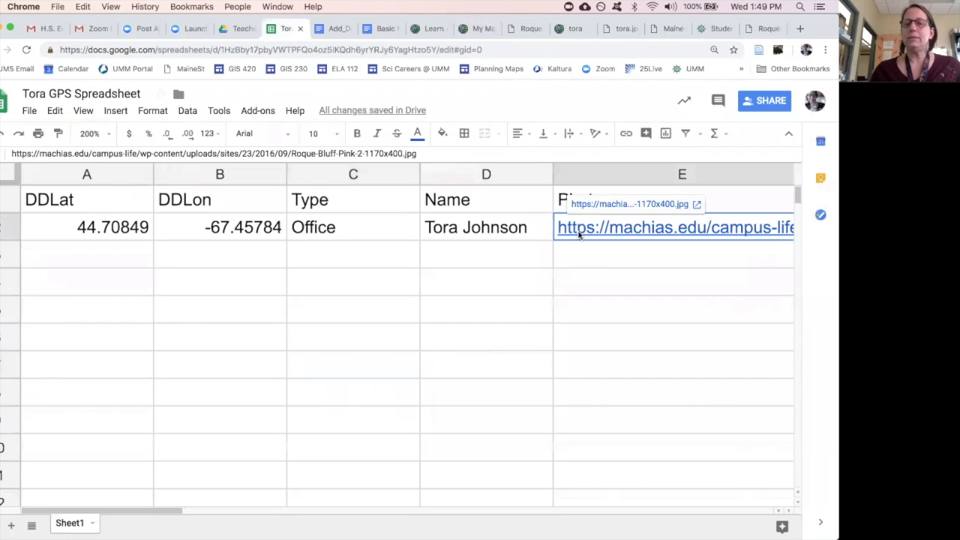
key(ctrl+v)
double_click(572, 237)
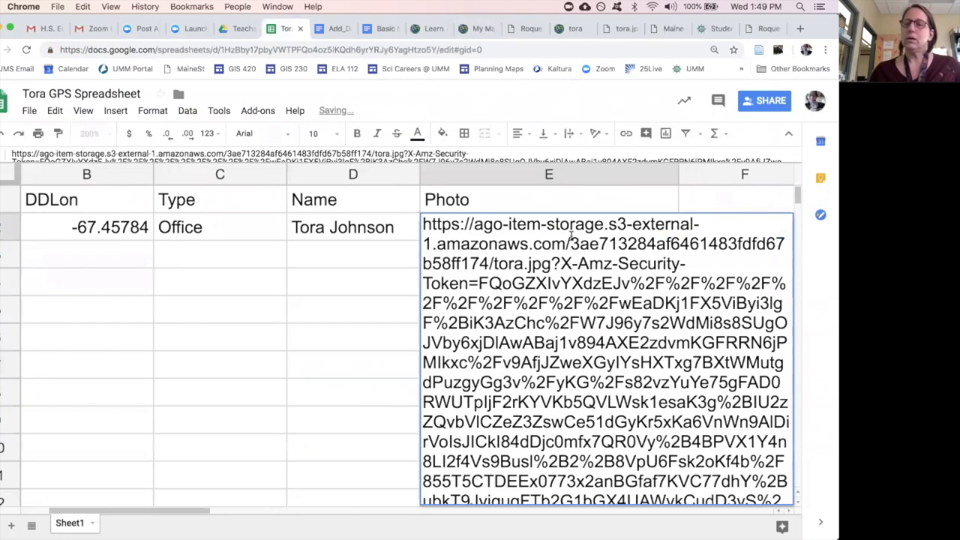
click(338, 370)
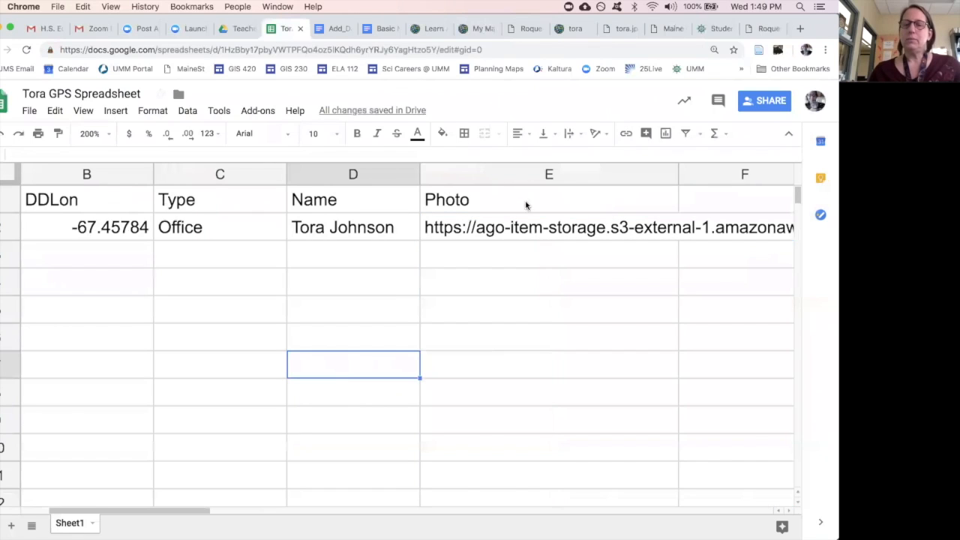
click(509, 231)
double_click(509, 227)
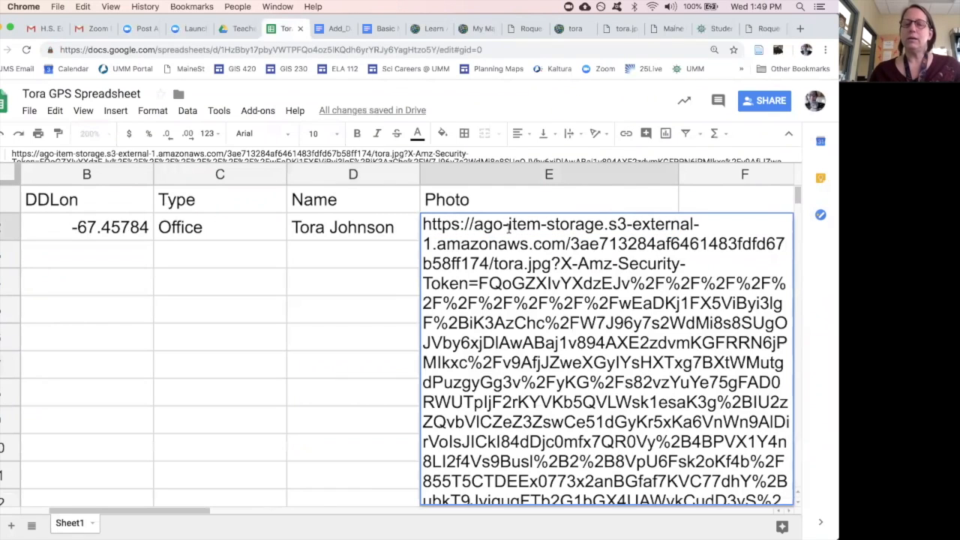
click(304, 314)
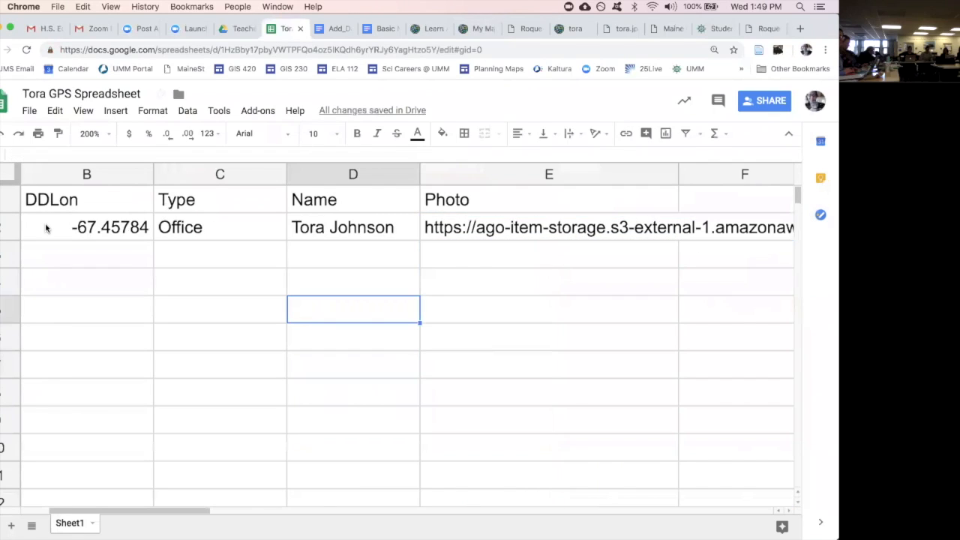
Step: Download the sheet as a CSV file named Tora GPS Spreadsheet3.csv
click(29, 111)
mouse_move(47, 238)
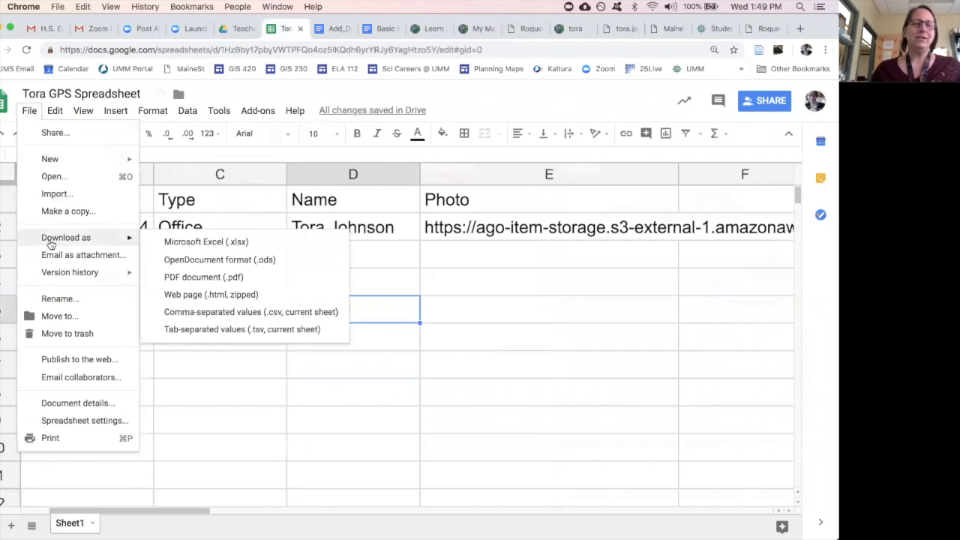
click(210, 313)
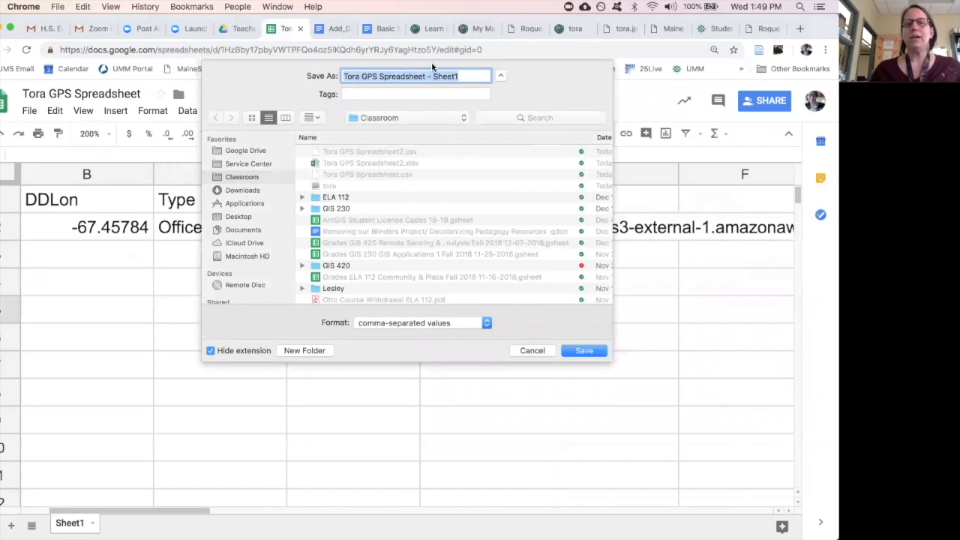
click(395, 155)
click(444, 80)
key(BackSpace)
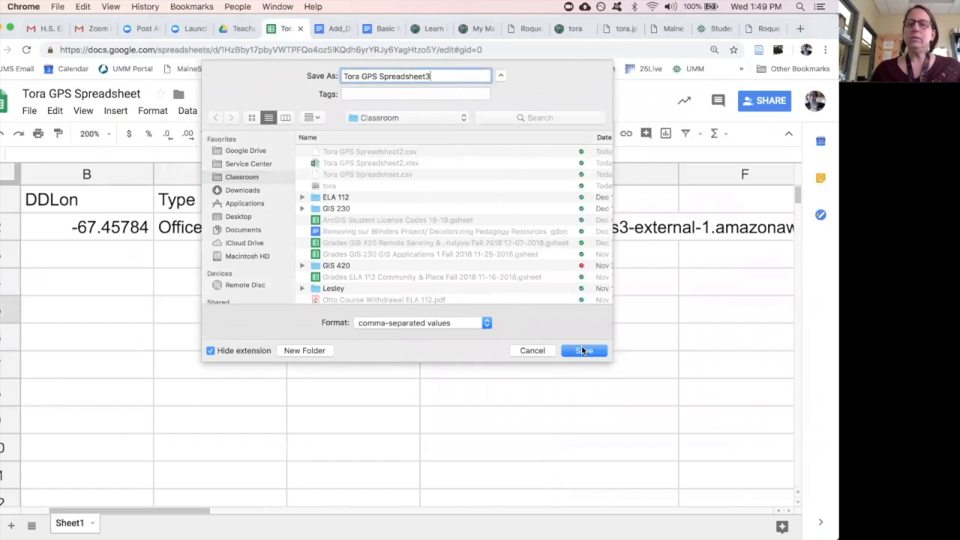
click(584, 351)
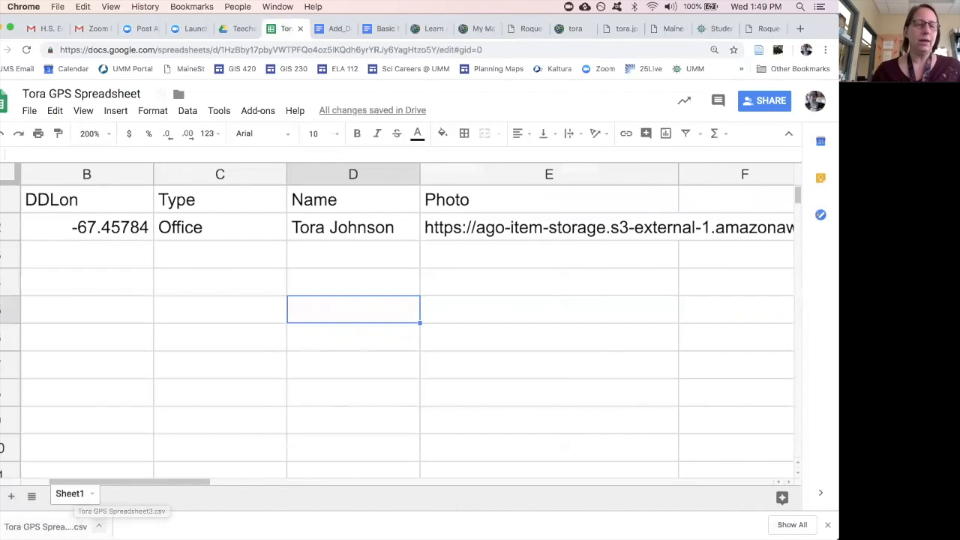
click(99, 526)
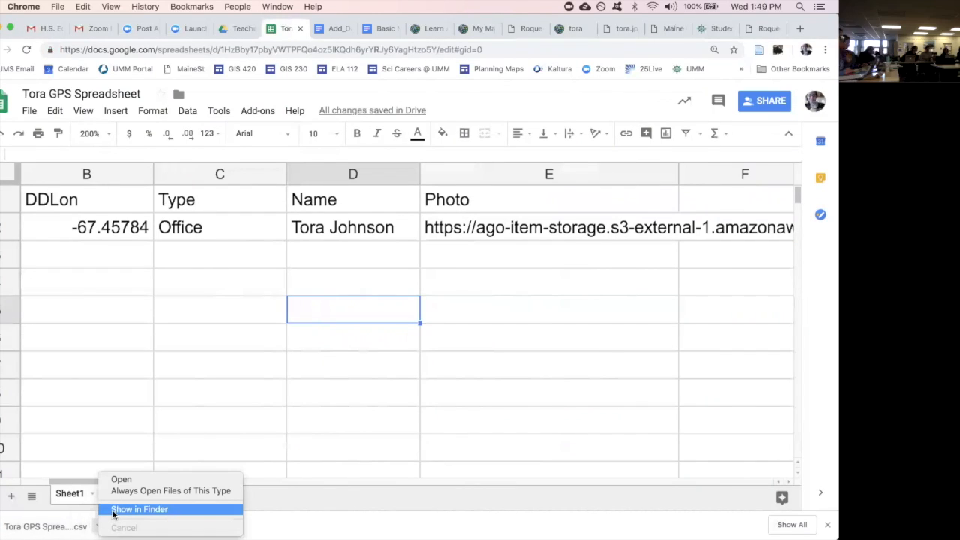
key(super+Tab)
key(super+Tab)
Step: Return to the map viewer, close the point's pop-up and zoom the page out
click(566, 32)
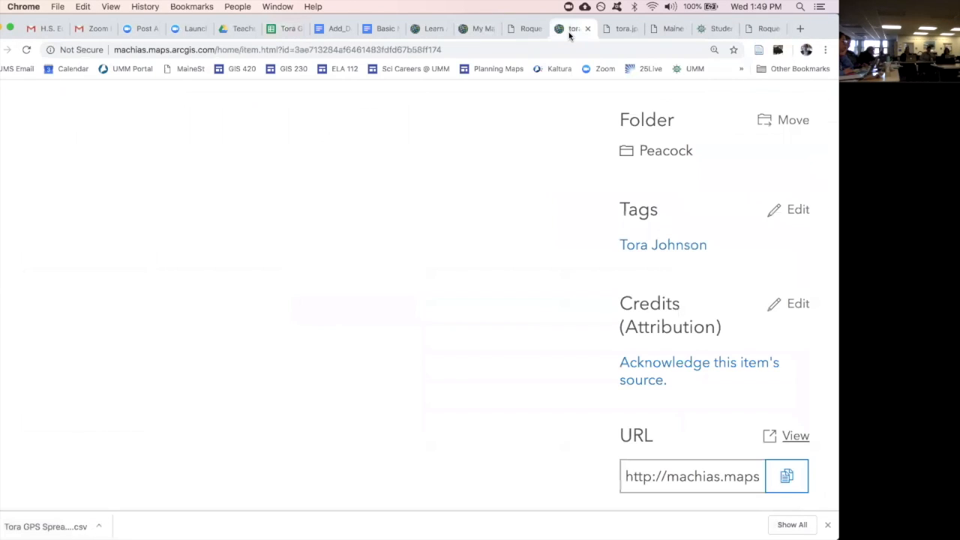
click(471, 29)
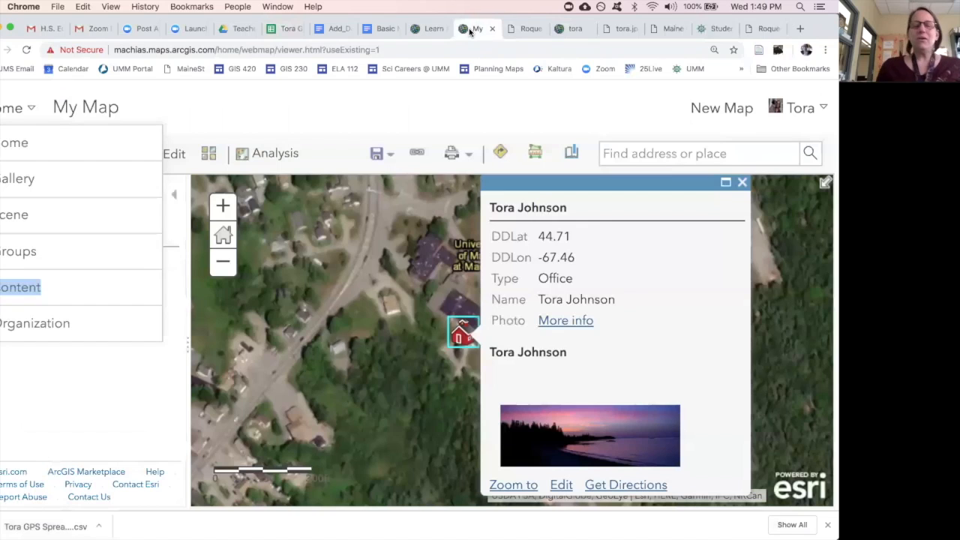
click(513, 99)
click(387, 361)
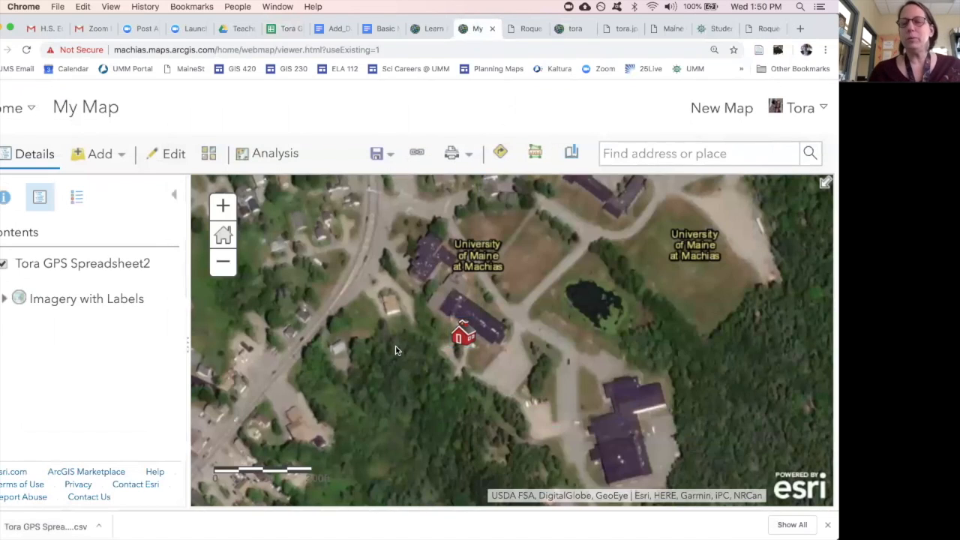
scroll(395, 345, down, 1)
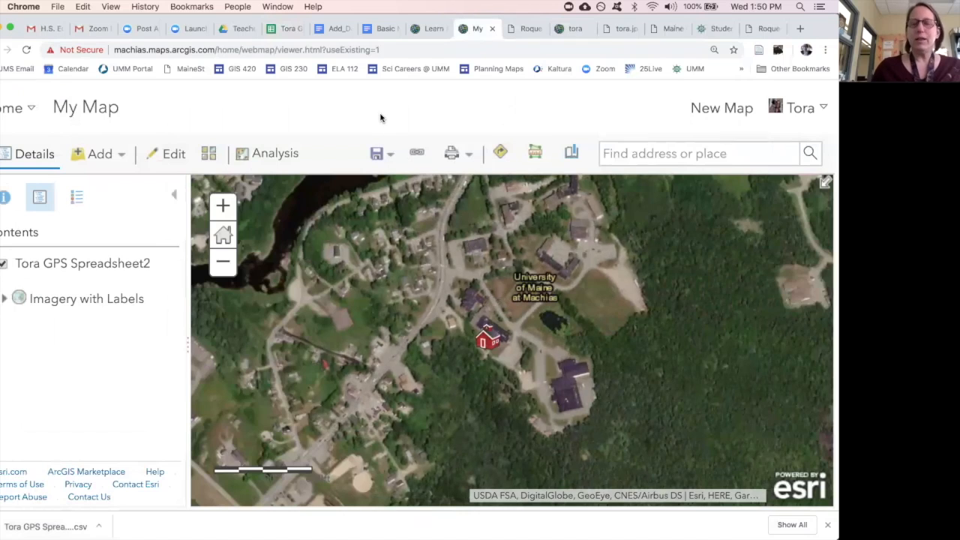
key(super+minus)
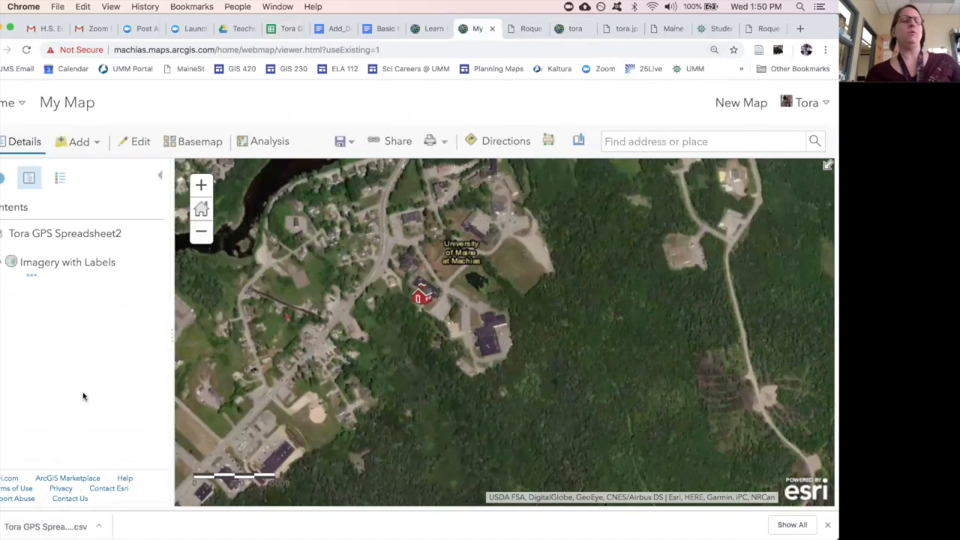
Step: Remove the Tora GPS Spreadsheet2 layer from the map, confirming the removal
mouse_move(98, 244)
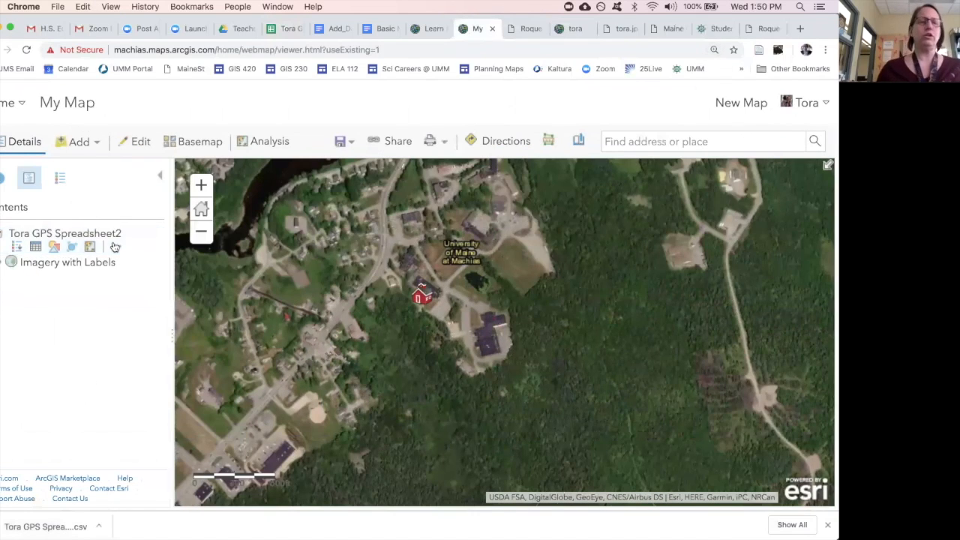
click(116, 246)
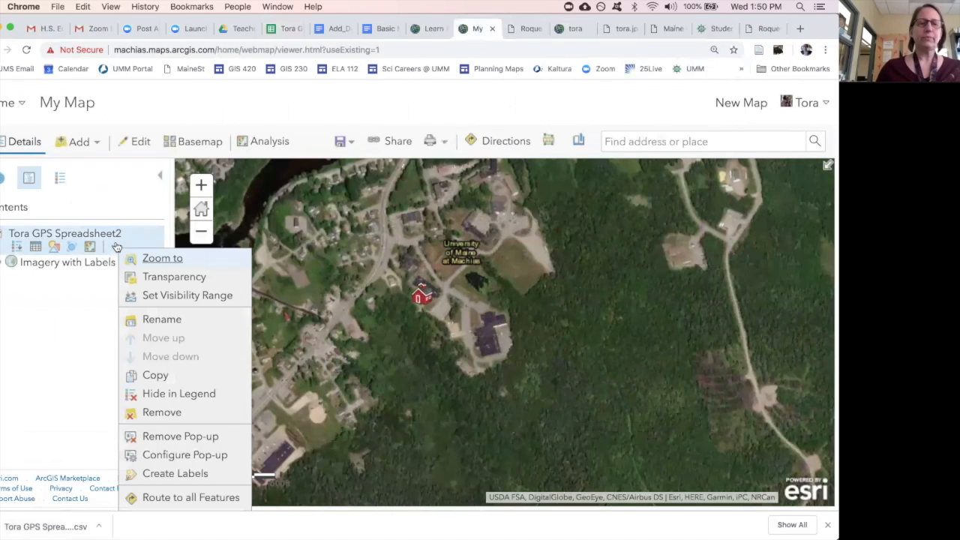
click(159, 412)
click(338, 342)
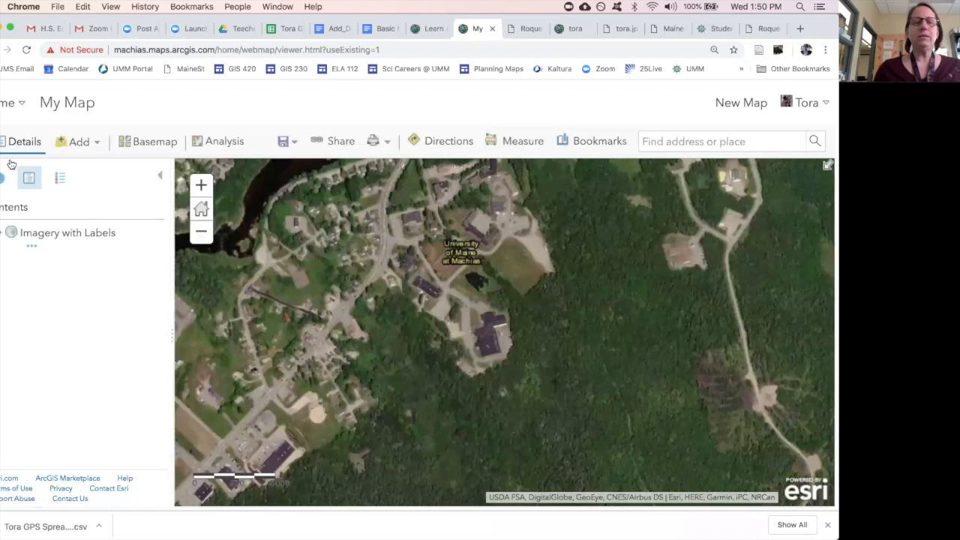
click(74, 144)
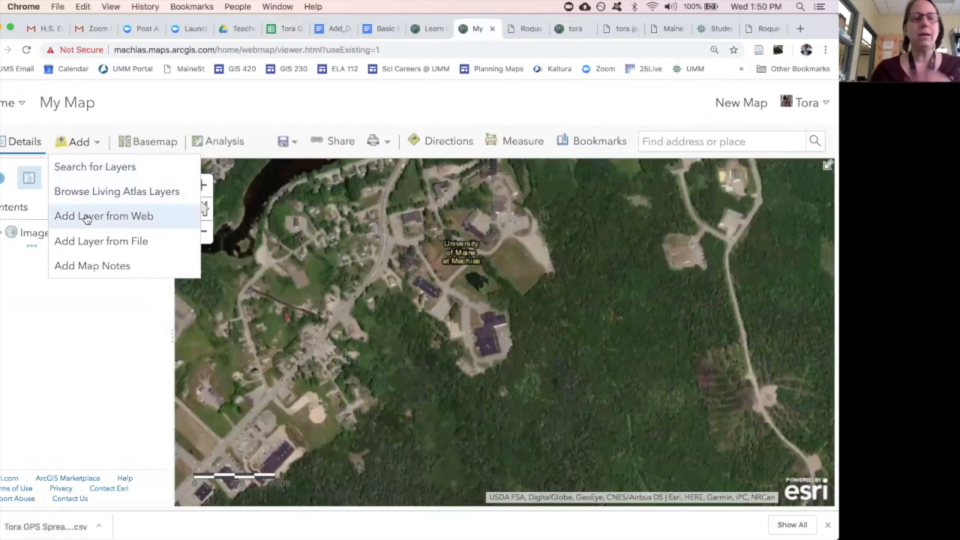
Step: Import Tora GPS Spreadsheet3.csv from file as a new layer
click(87, 241)
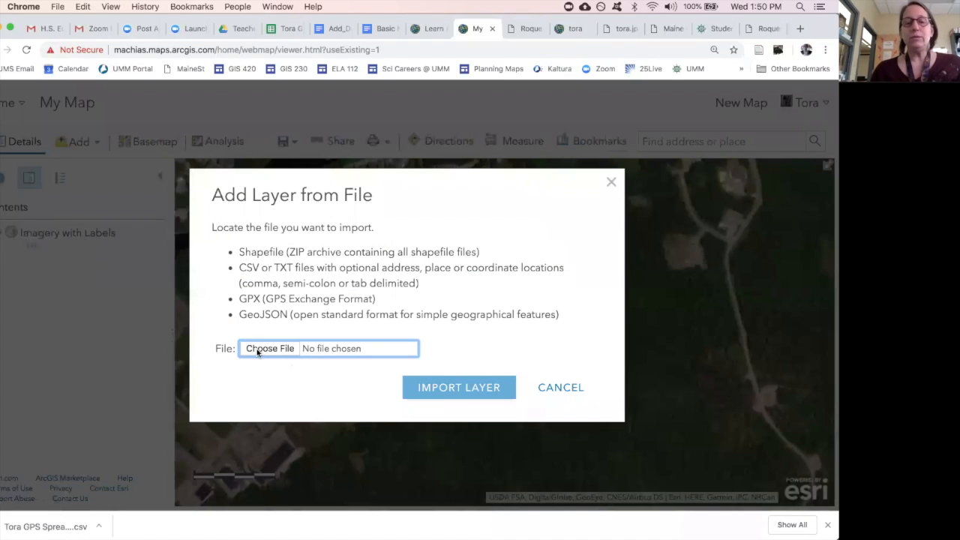
click(258, 349)
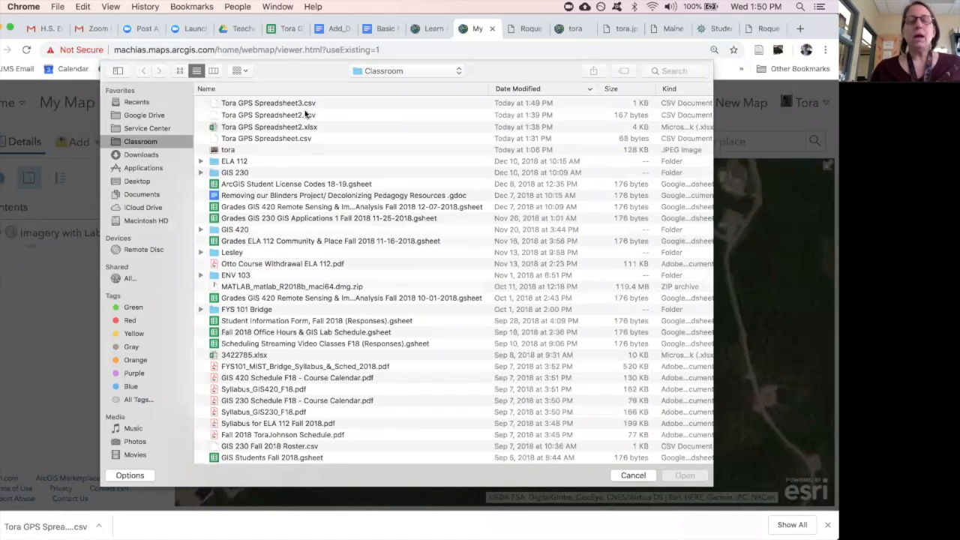
click(296, 103)
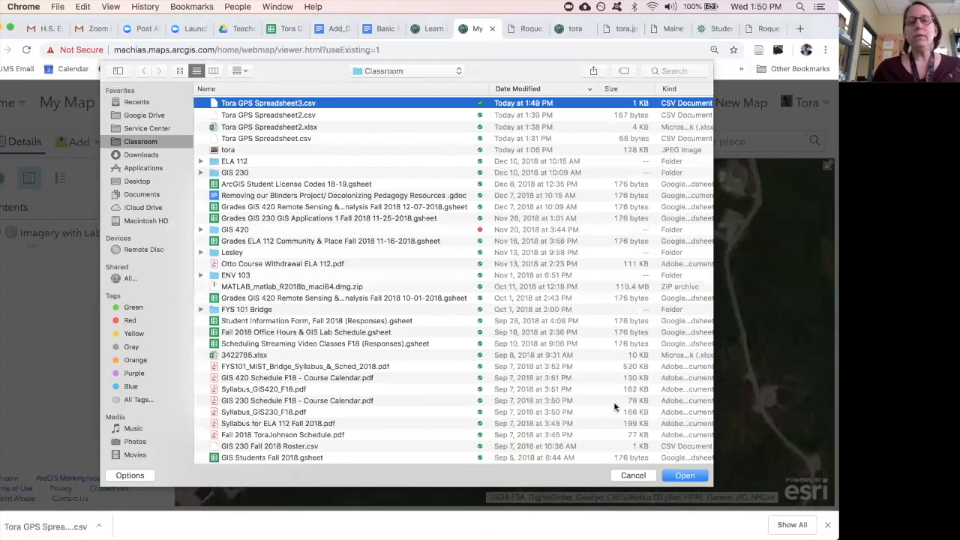
click(685, 475)
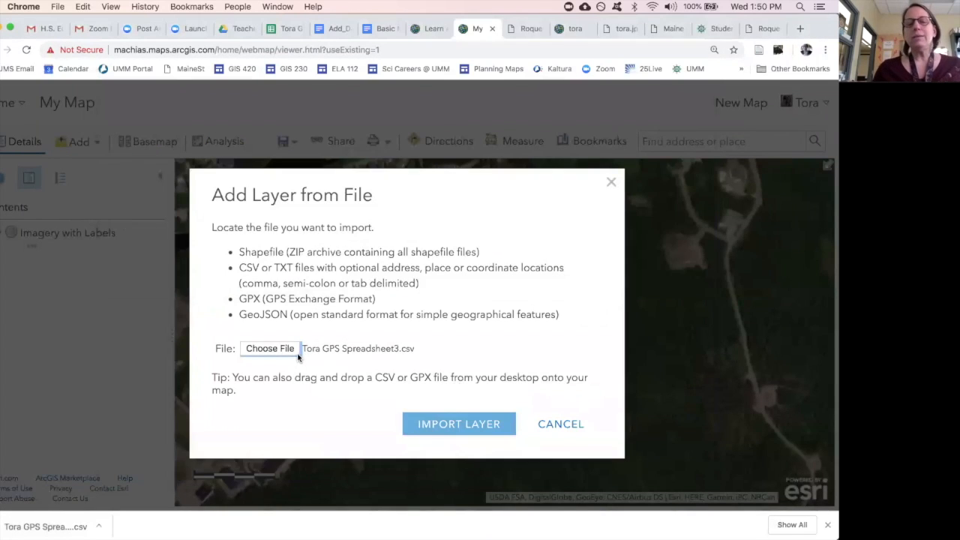
click(433, 425)
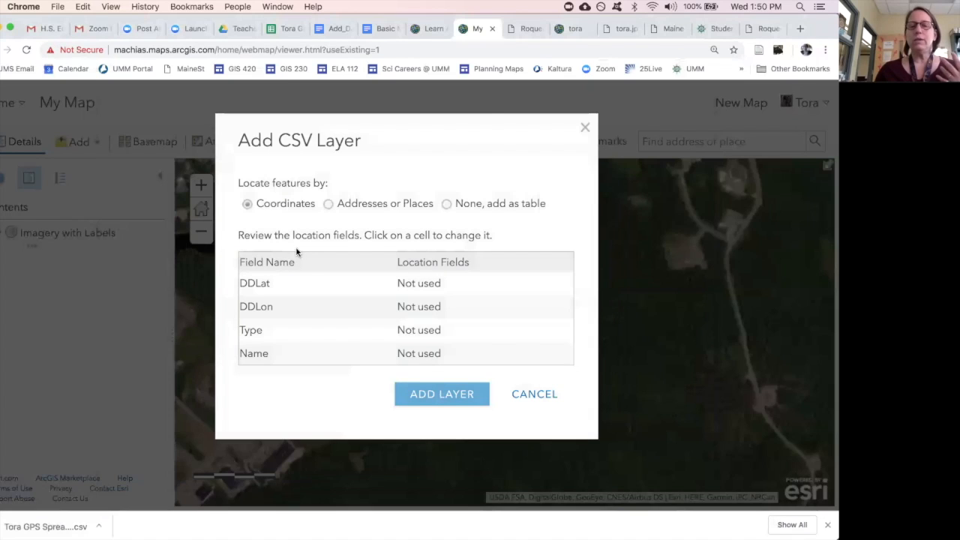
Step: Locate points with DDLat as latitude and DDLon as longitude, then add the layer
click(431, 285)
click(431, 285)
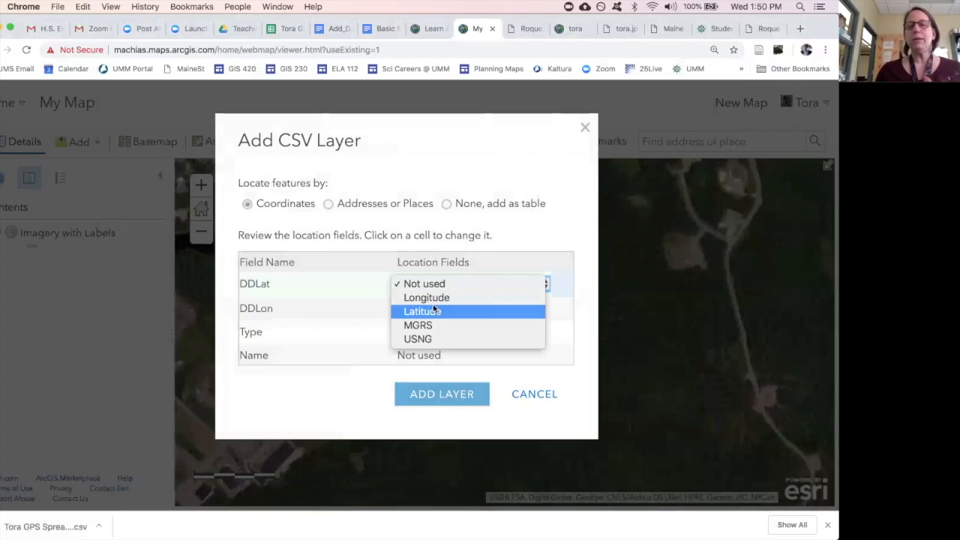
click(433, 312)
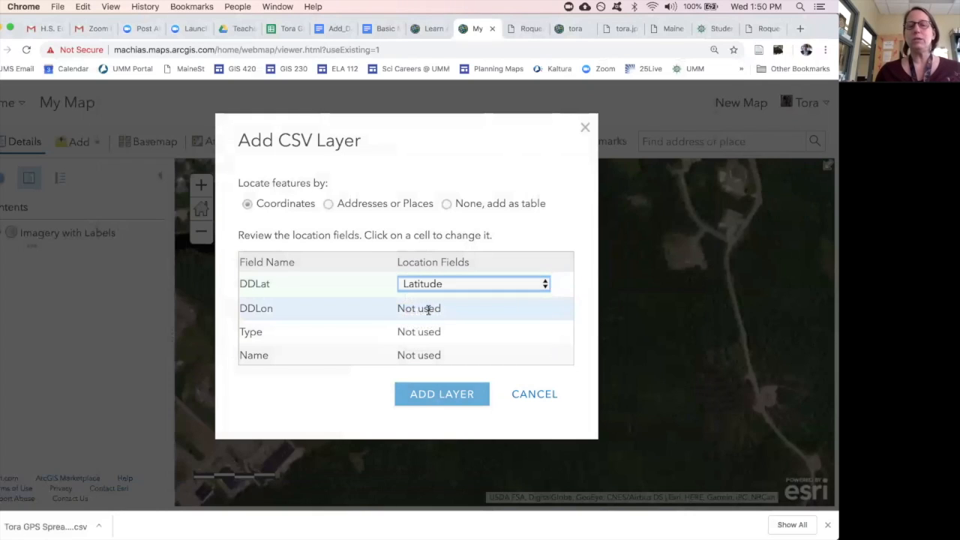
click(429, 312)
click(434, 312)
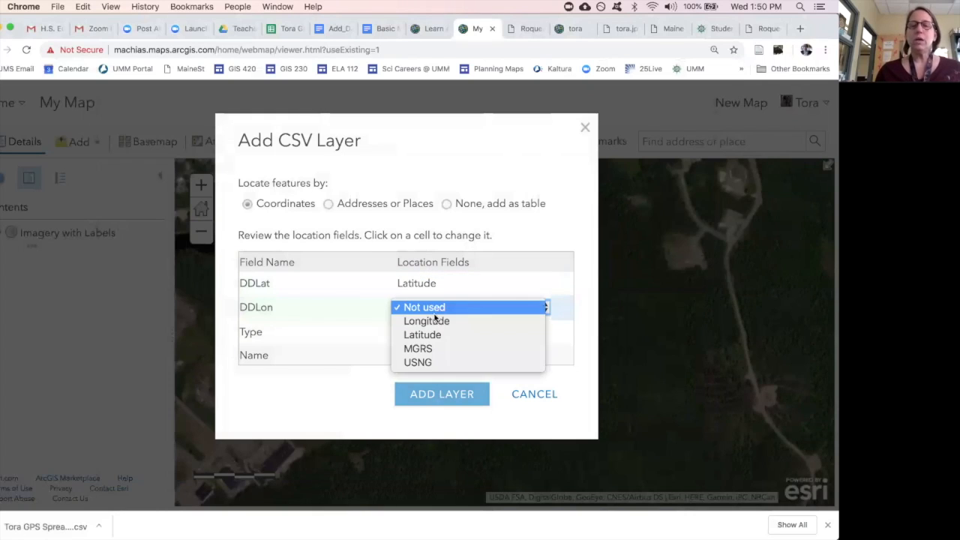
click(434, 321)
click(428, 394)
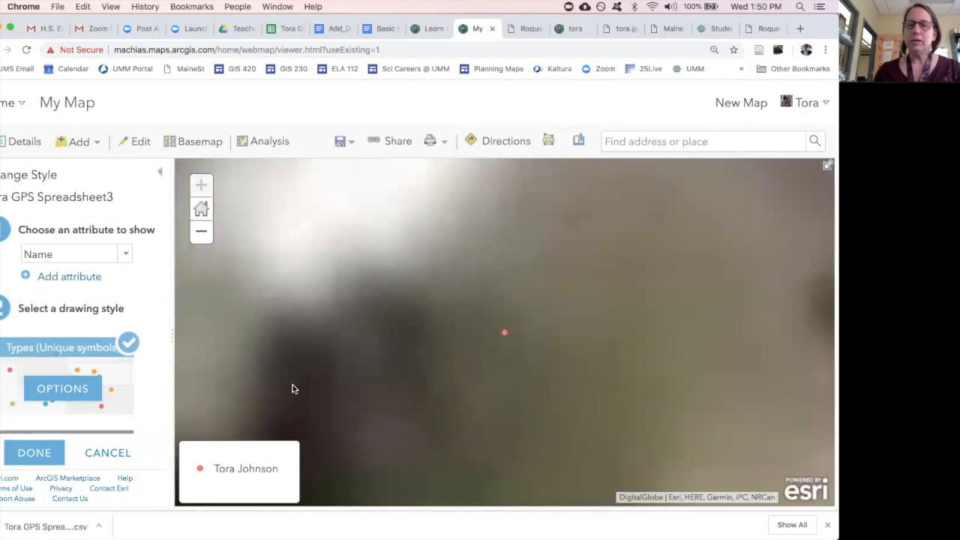
Step: Choose the pizza icon from the People Places shape category for the point symbol
click(45, 394)
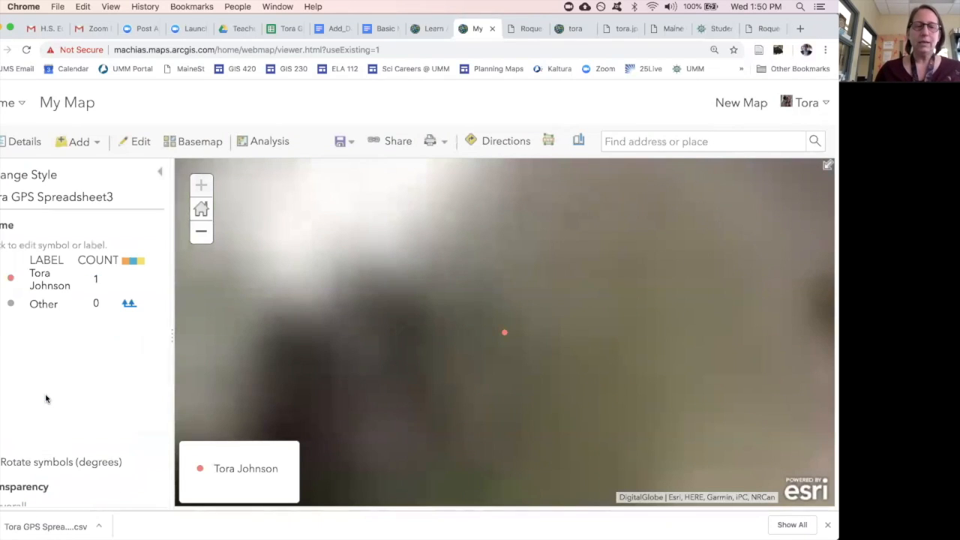
click(10, 277)
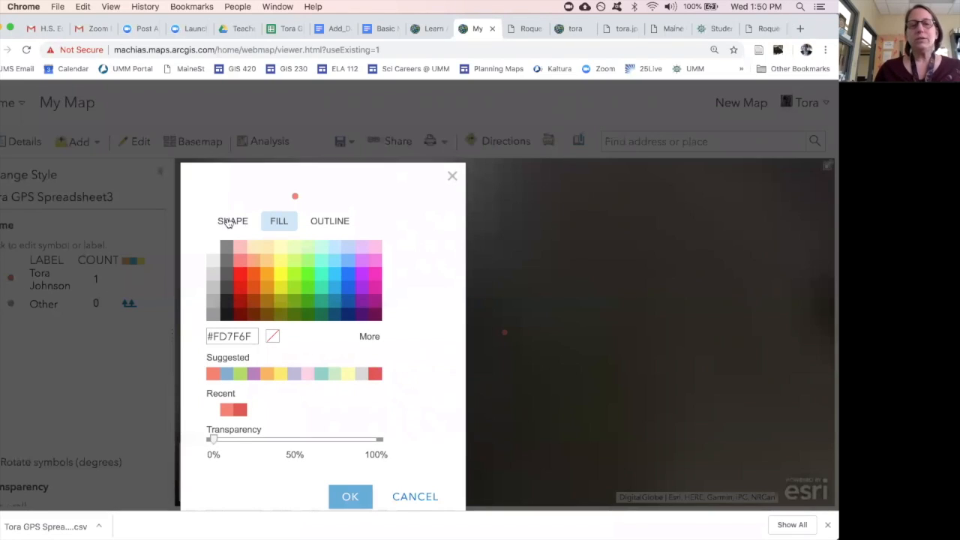
click(231, 221)
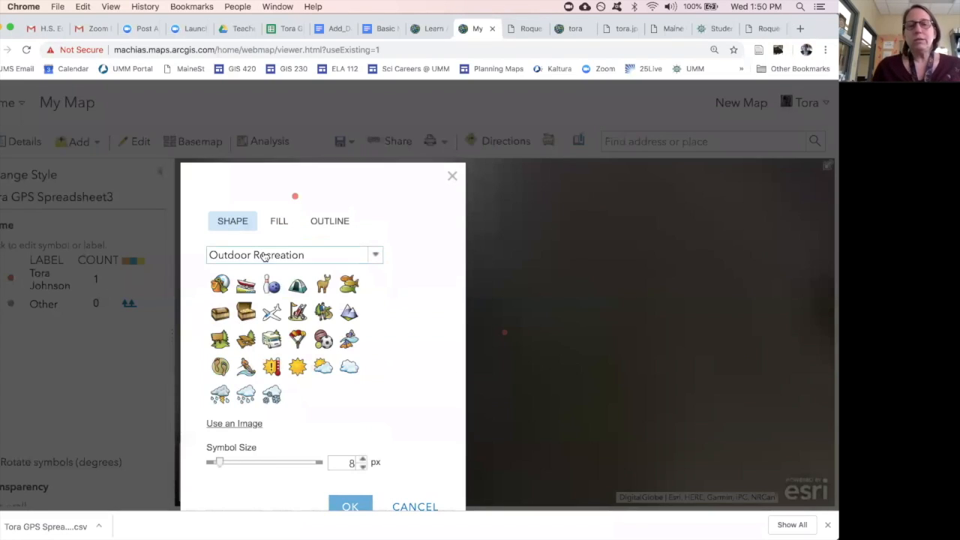
click(264, 254)
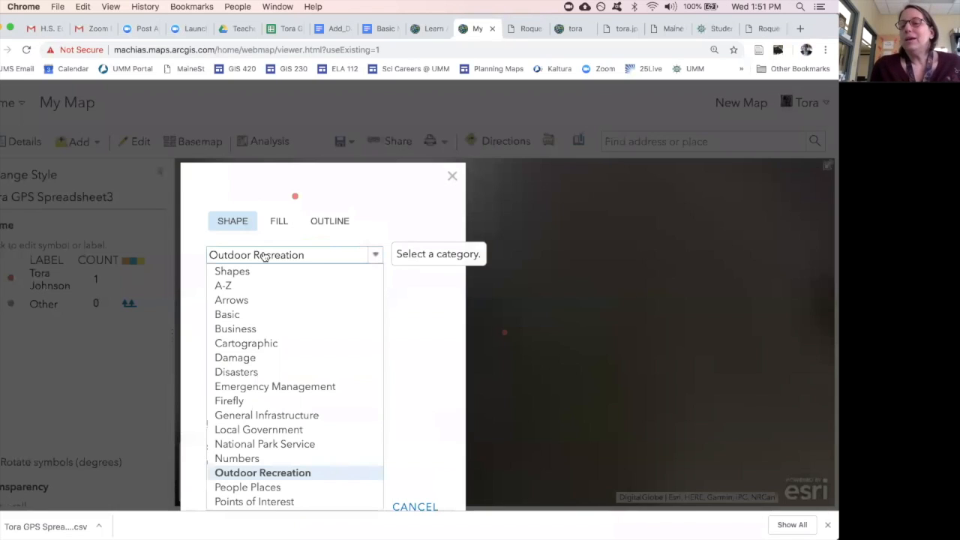
click(292, 487)
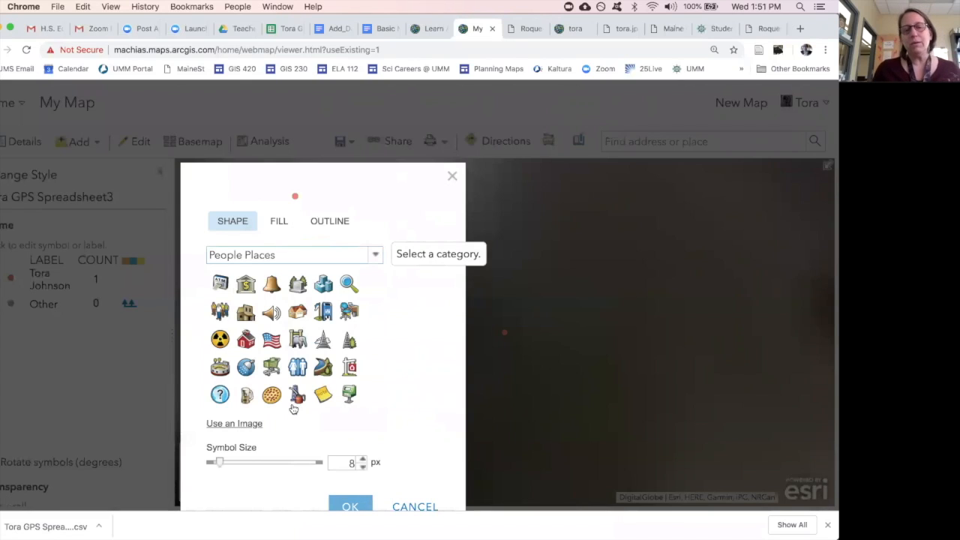
click(271, 397)
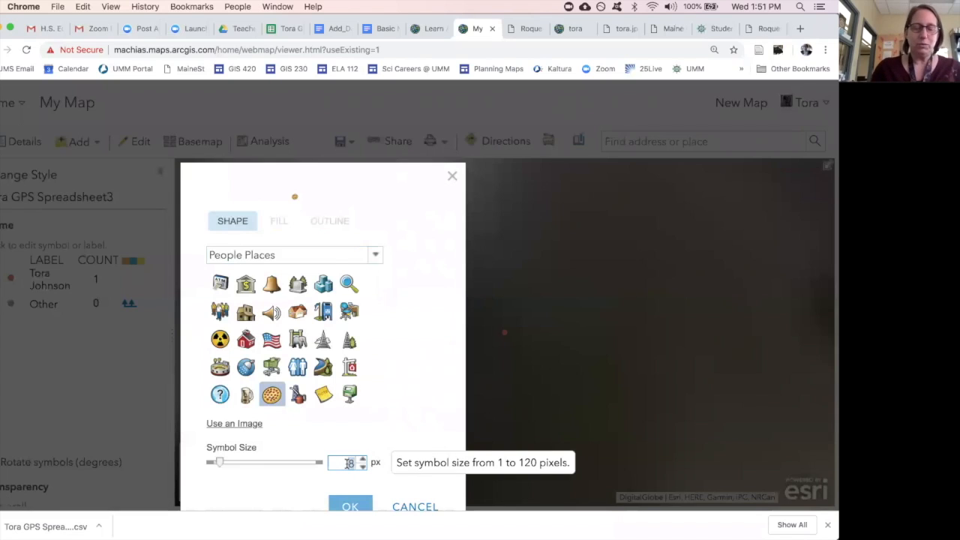
Step: Set the symbol size to 30 px and apply the style options
double_click(349, 462)
text(30)
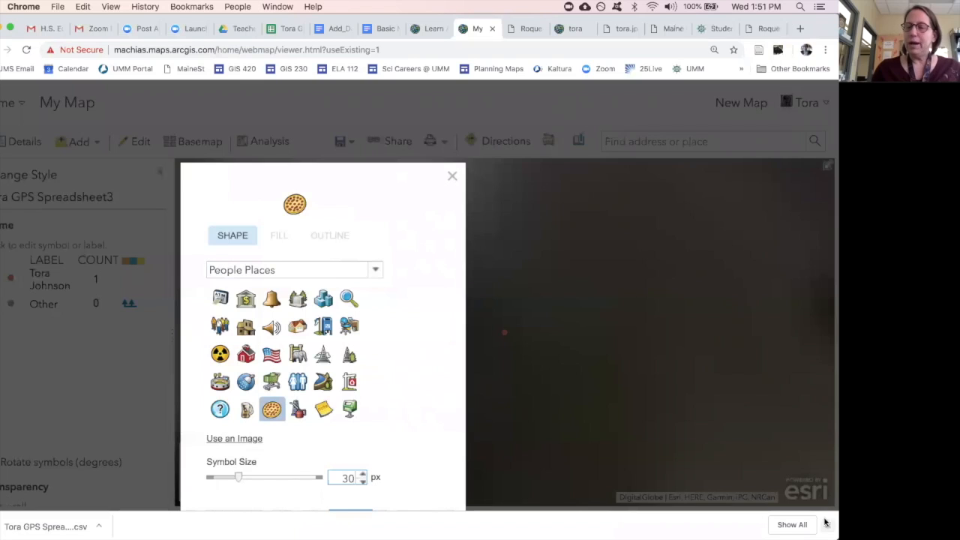
click(827, 524)
click(434, 475)
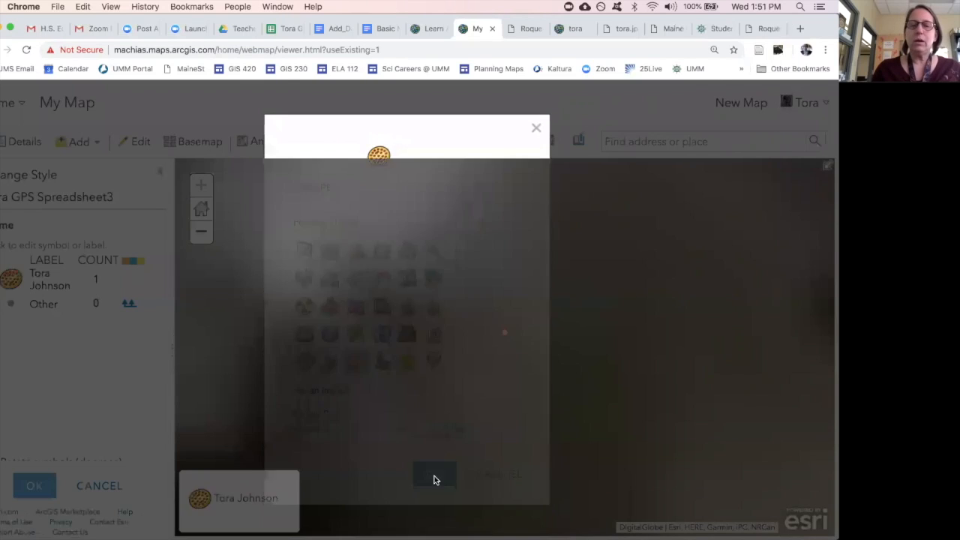
click(34, 486)
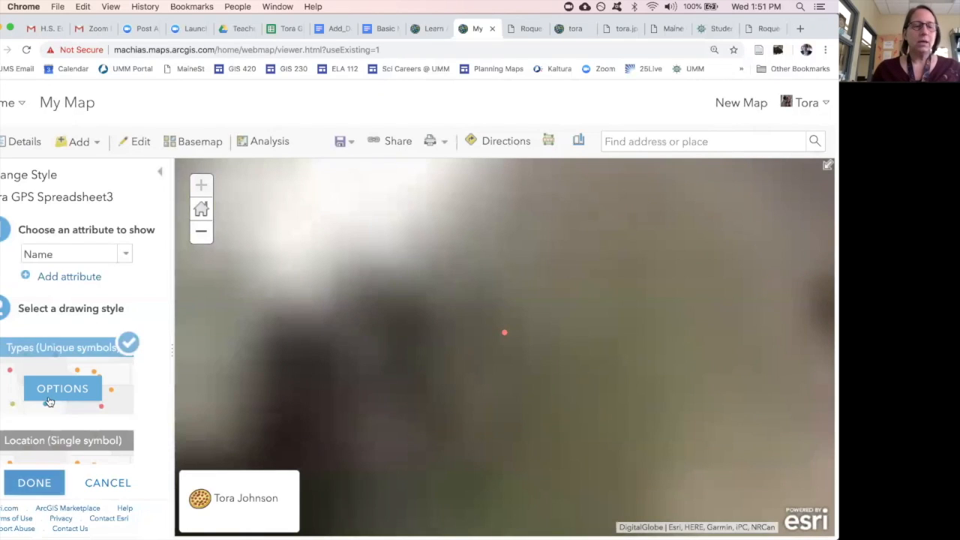
Step: Finish styling, show the layer legend and zoom out three levels to the pizza marker
click(34, 482)
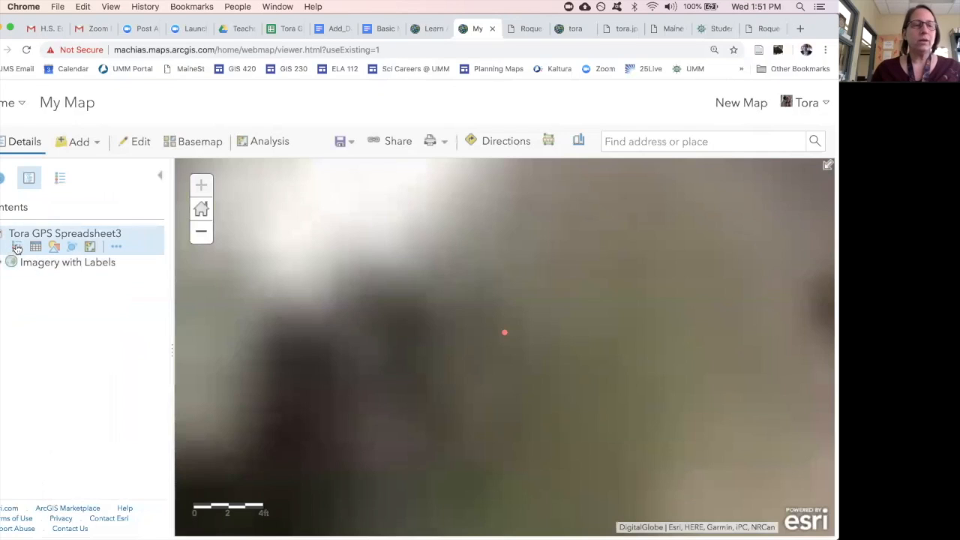
click(16, 247)
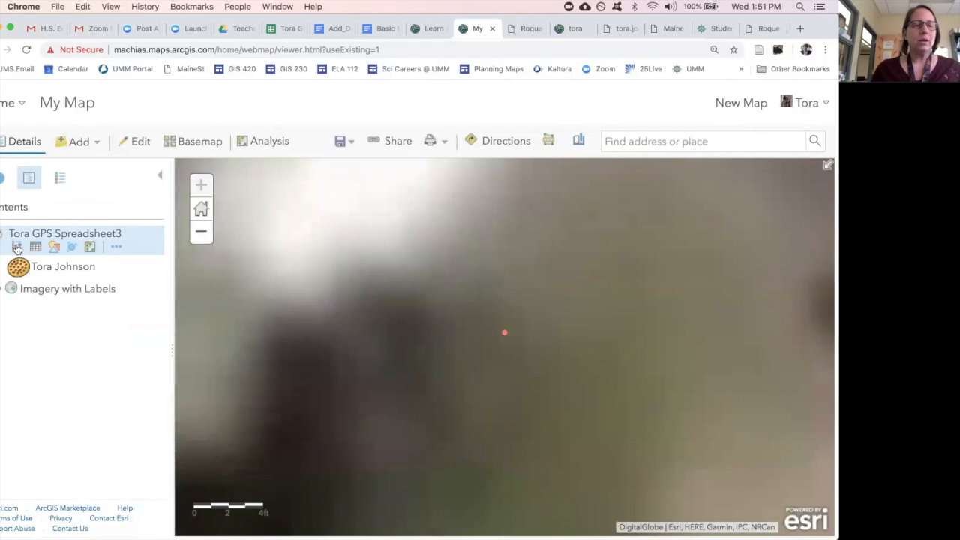
click(200, 232)
click(201, 232)
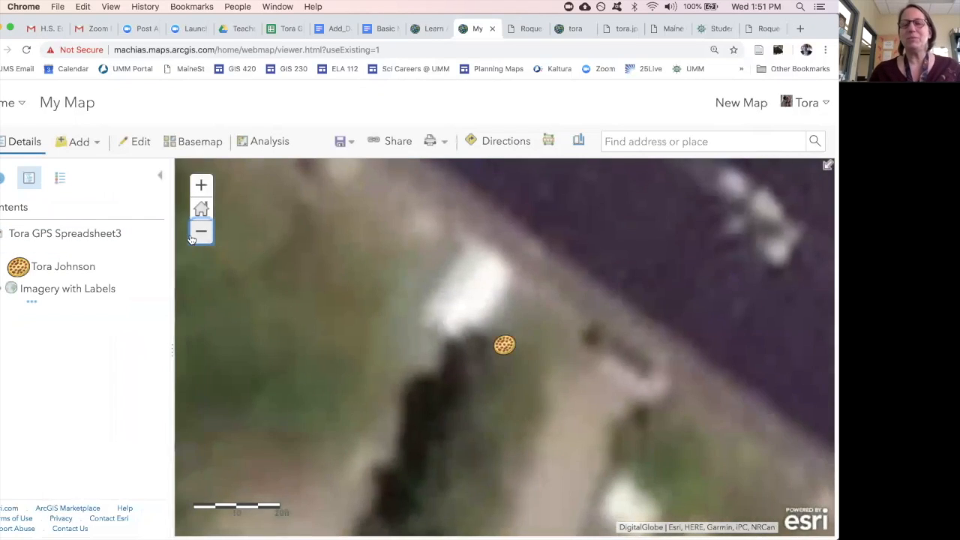
click(193, 236)
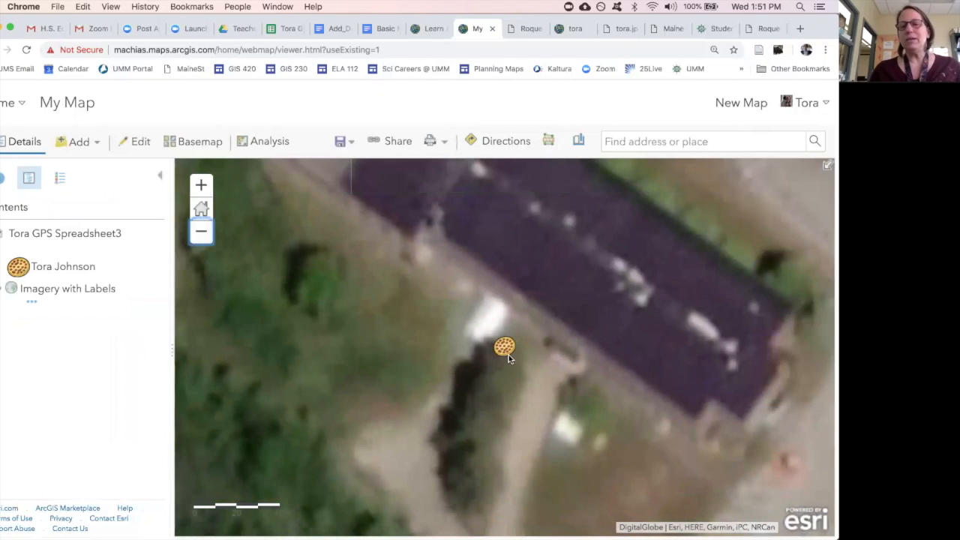
Step: Open the pizza marker's pop-up and view its linked full-size photo
click(506, 351)
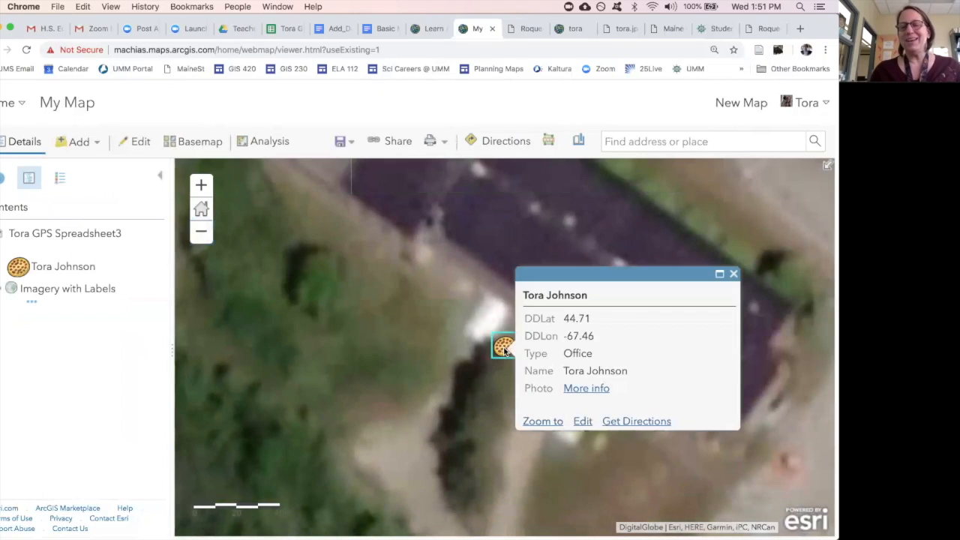
click(579, 388)
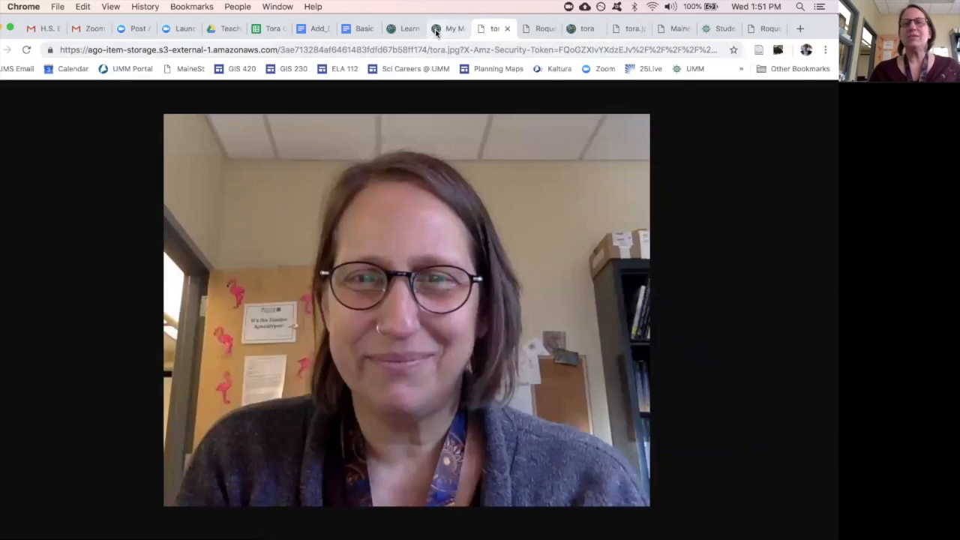
click(450, 28)
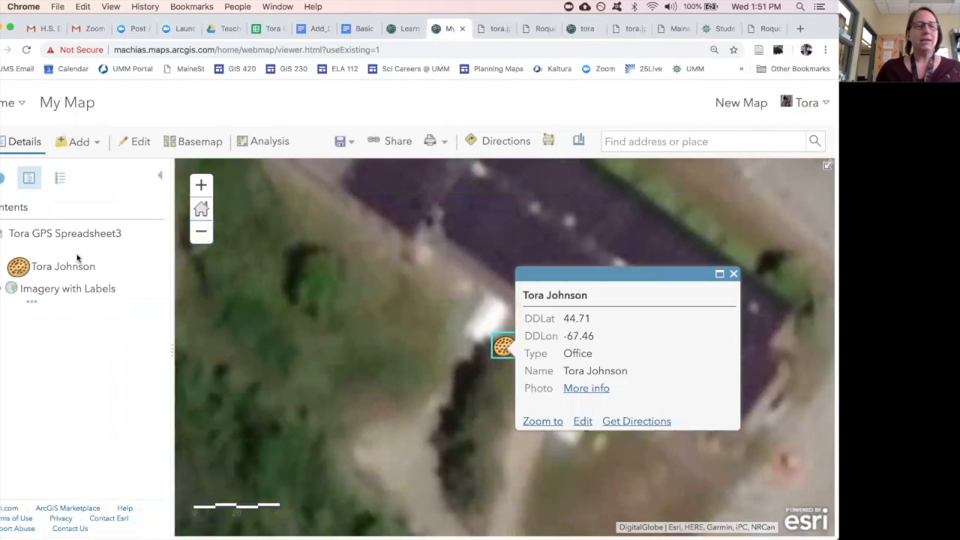
click(116, 247)
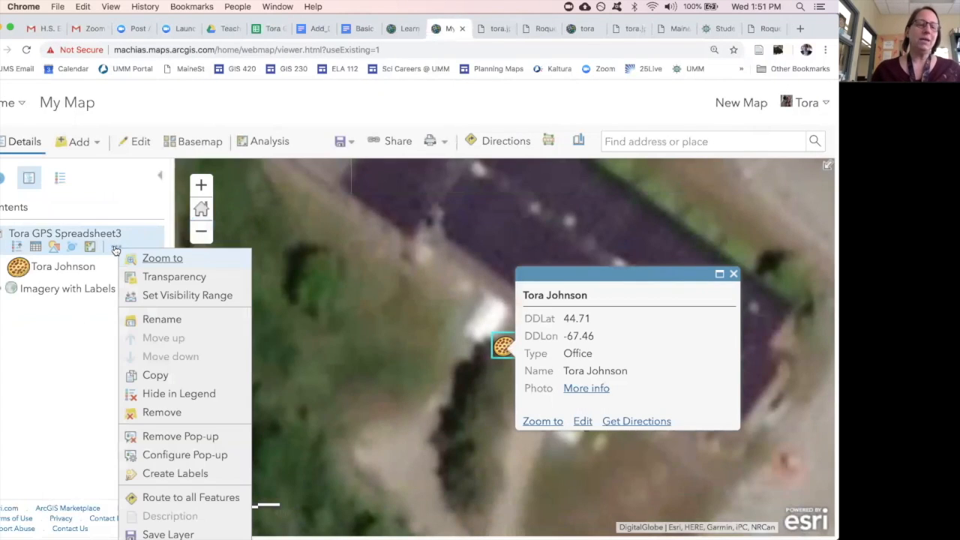
Step: Add an image to the layer's pop-up media with the title {Name} only
click(150, 455)
scroll(46, 411, down, 1)
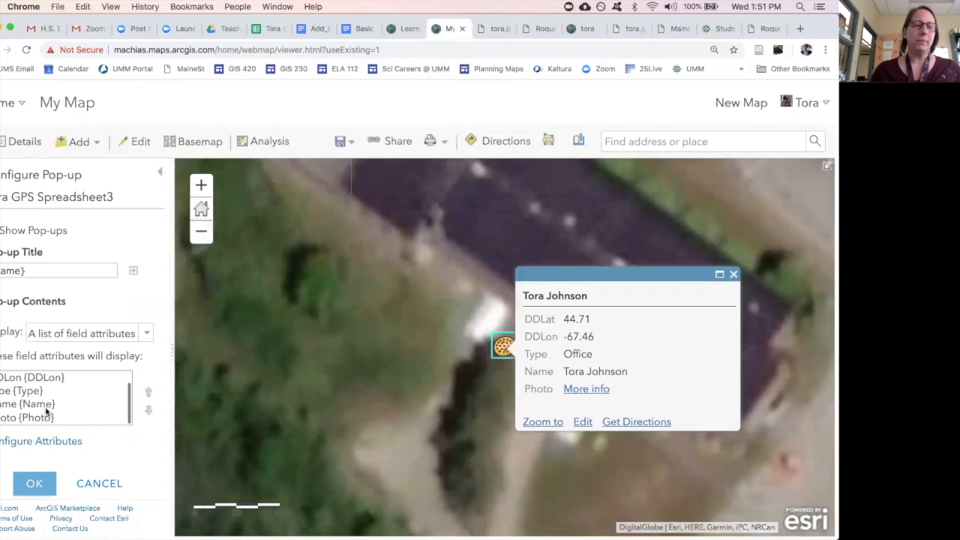
scroll(41, 423, down, 5)
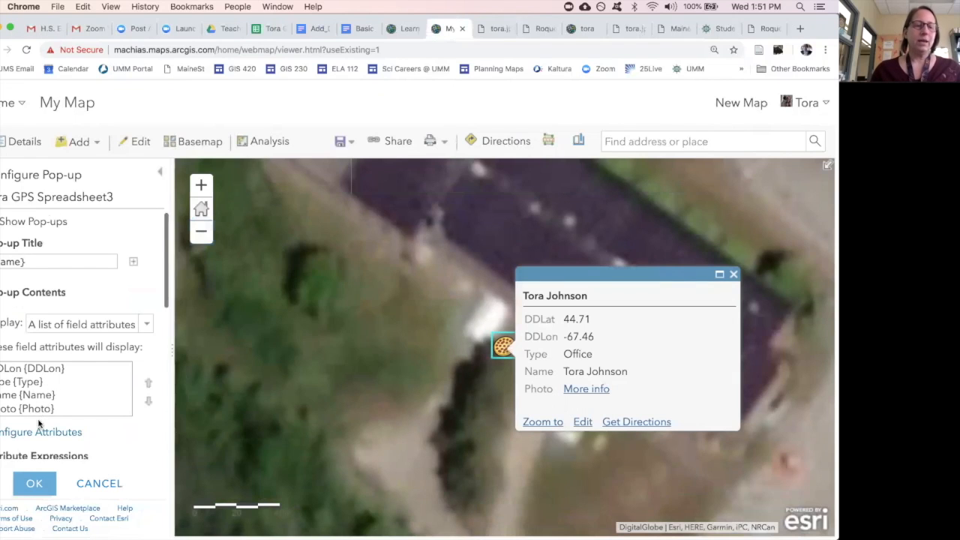
scroll(51, 300, up, 1)
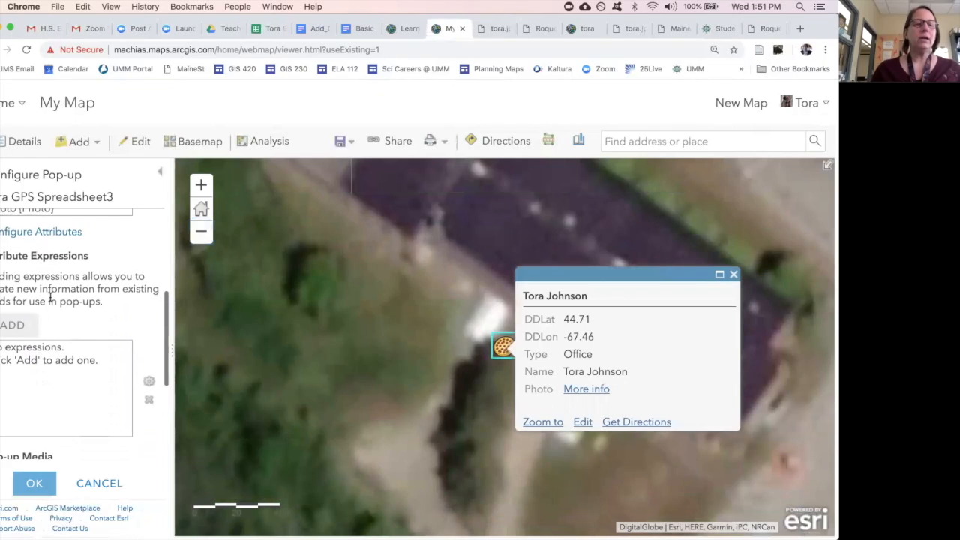
scroll(50, 294, down, 4)
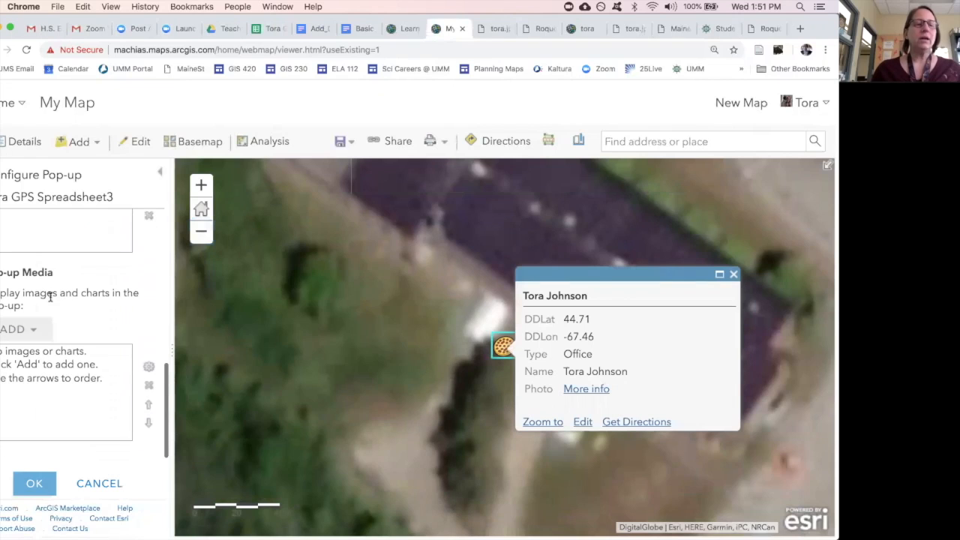
click(13, 328)
click(11, 350)
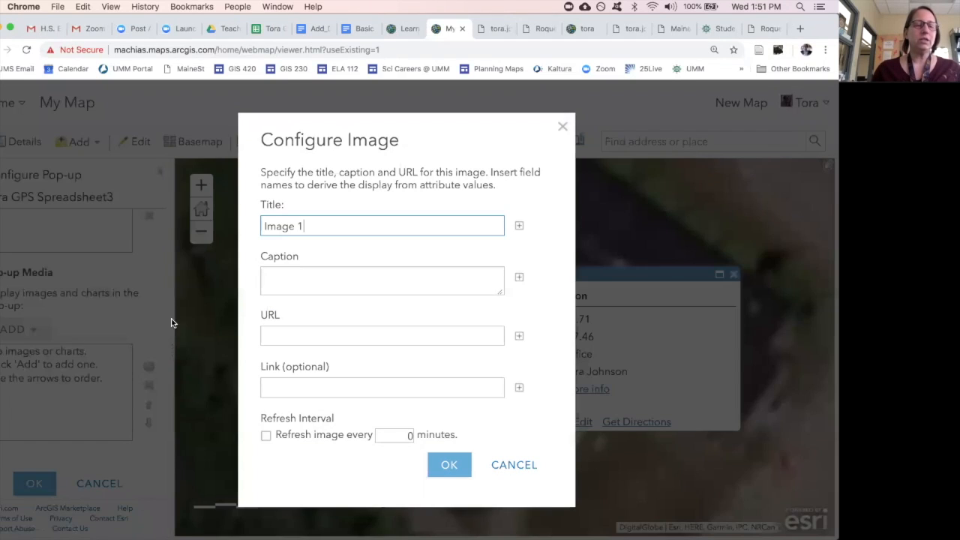
click(519, 225)
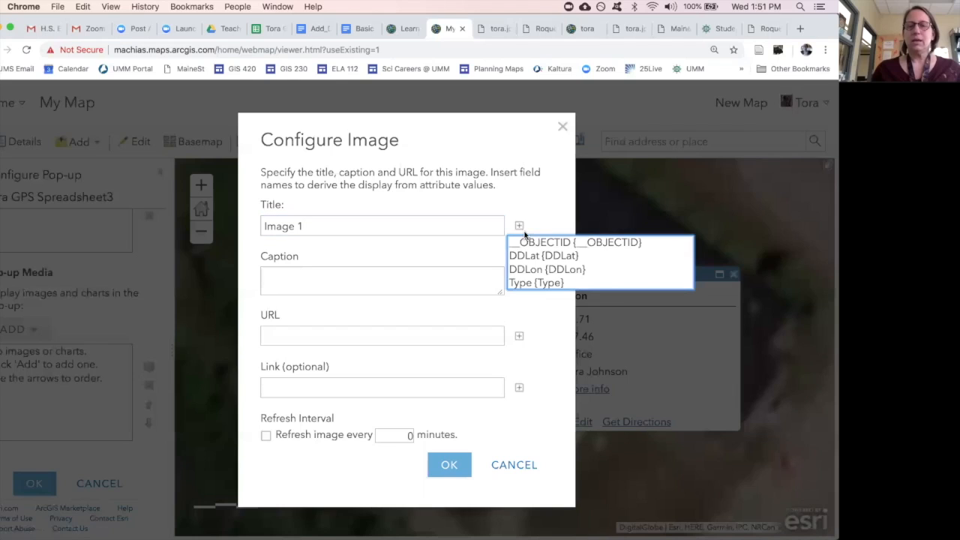
scroll(540, 268, down, 2)
click(539, 269)
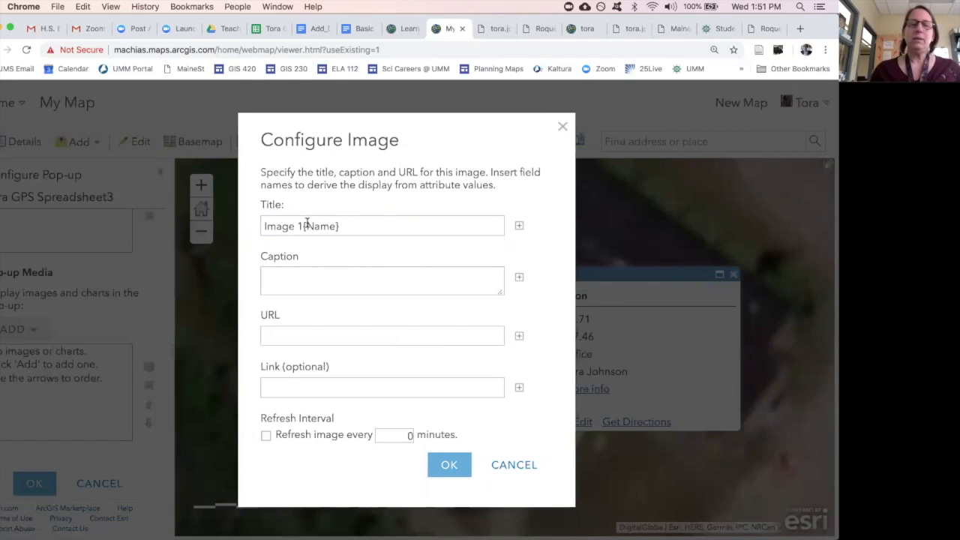
drag(303, 226, 264, 208)
key(BackSpace)
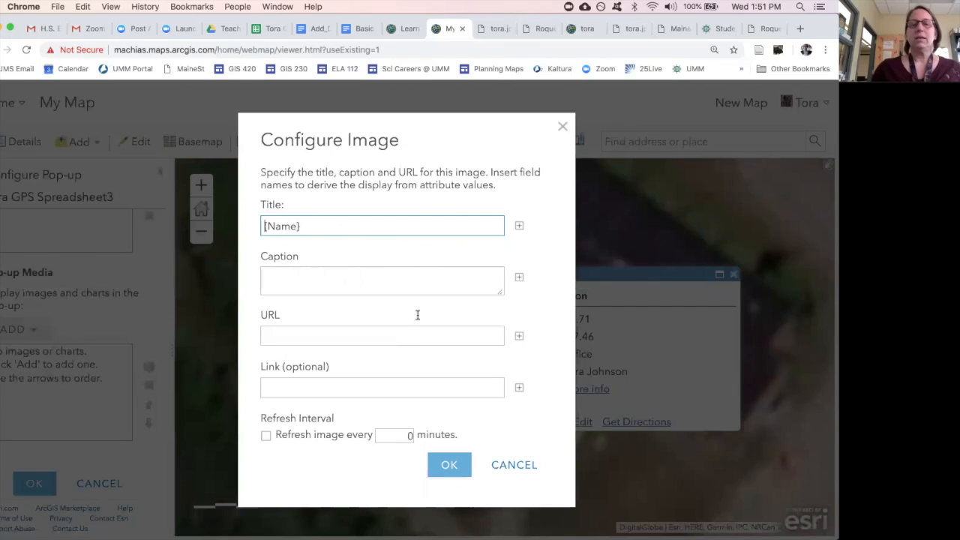
Step: Set the image URL and link to {Photo}, save the pop-up, and check it on the point
click(518, 337)
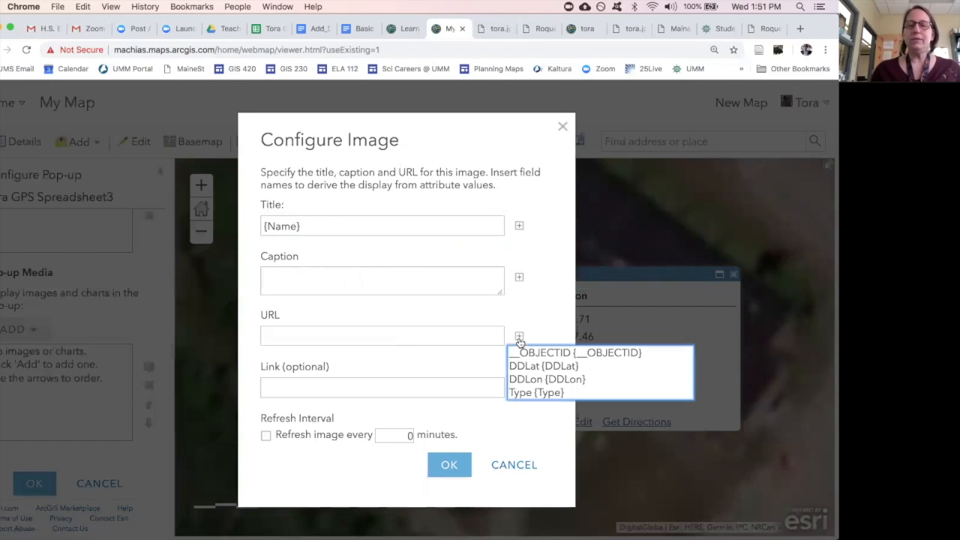
scroll(519, 341, down, 1)
click(527, 393)
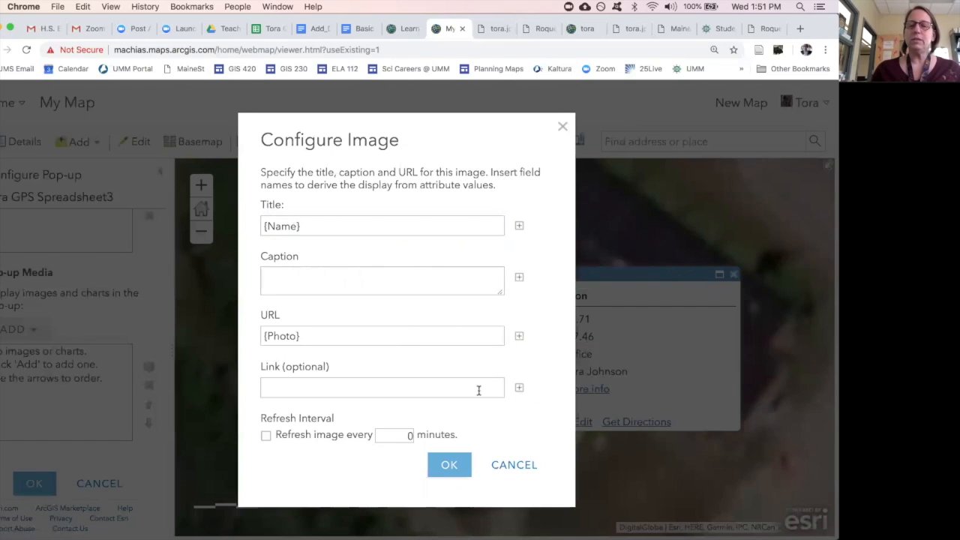
click(518, 387)
scroll(534, 424, down, 1)
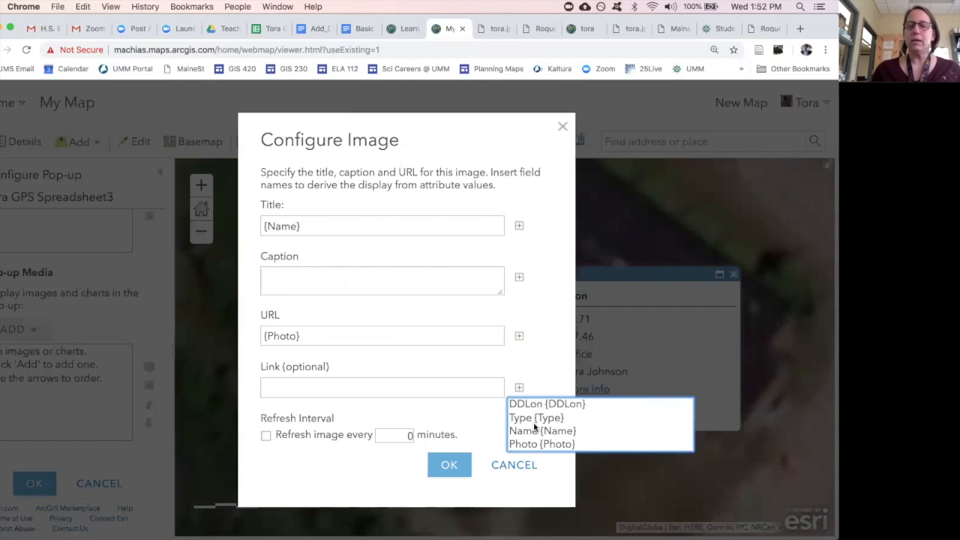
click(526, 444)
click(454, 465)
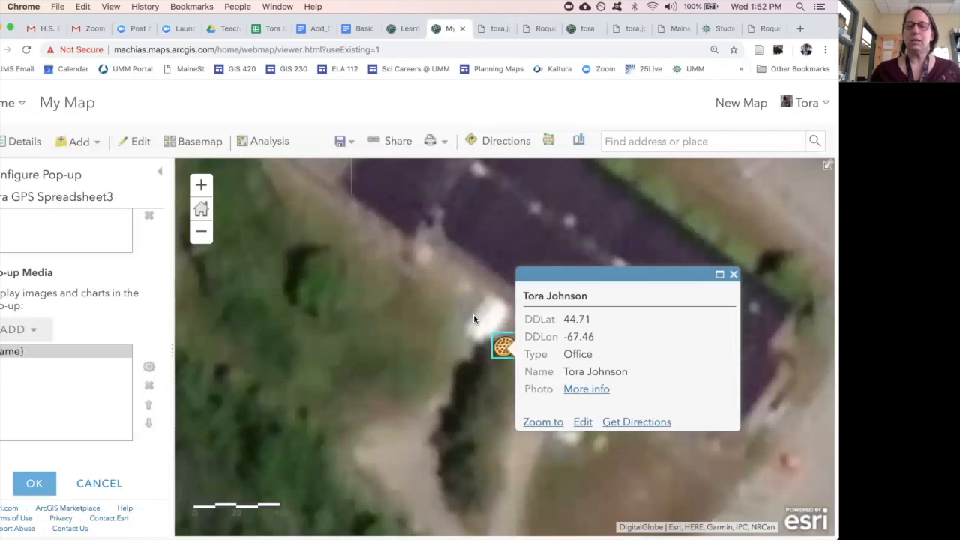
click(33, 484)
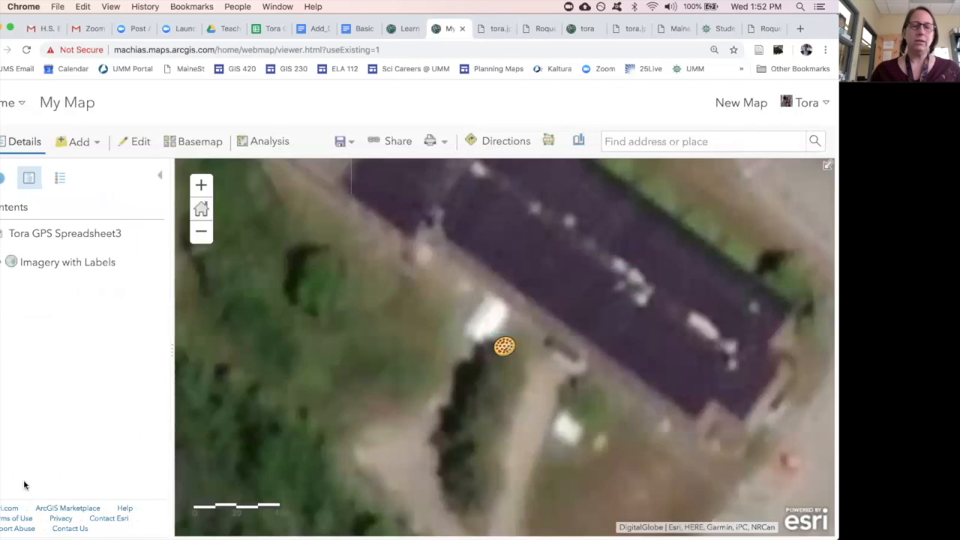
click(504, 348)
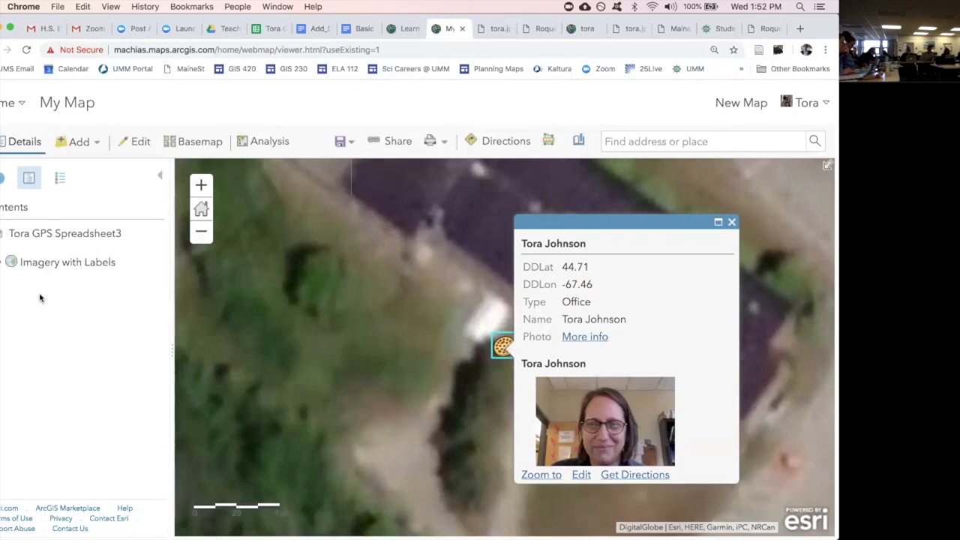
Step: Add a second pop-up image titled {Name}, replacing the default 'Image 2' title
click(117, 248)
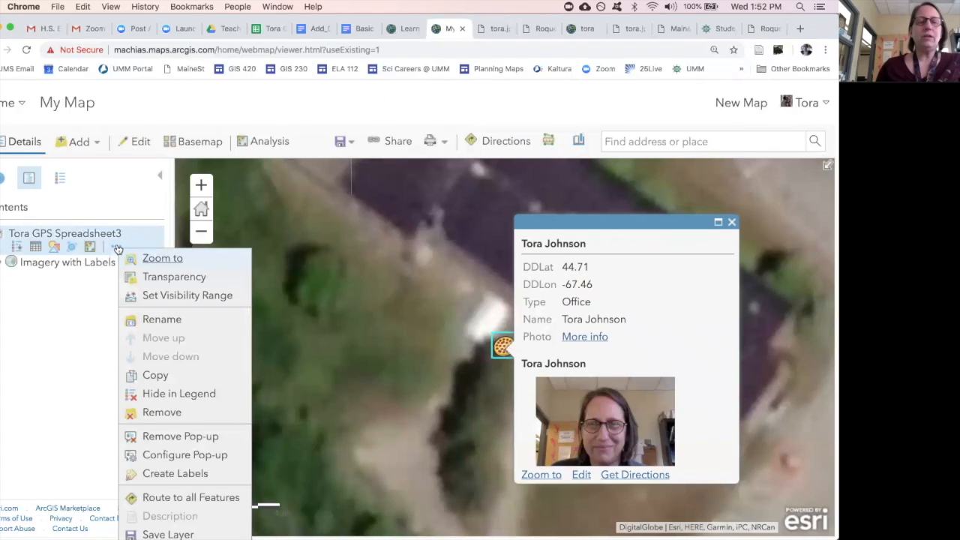
click(162, 456)
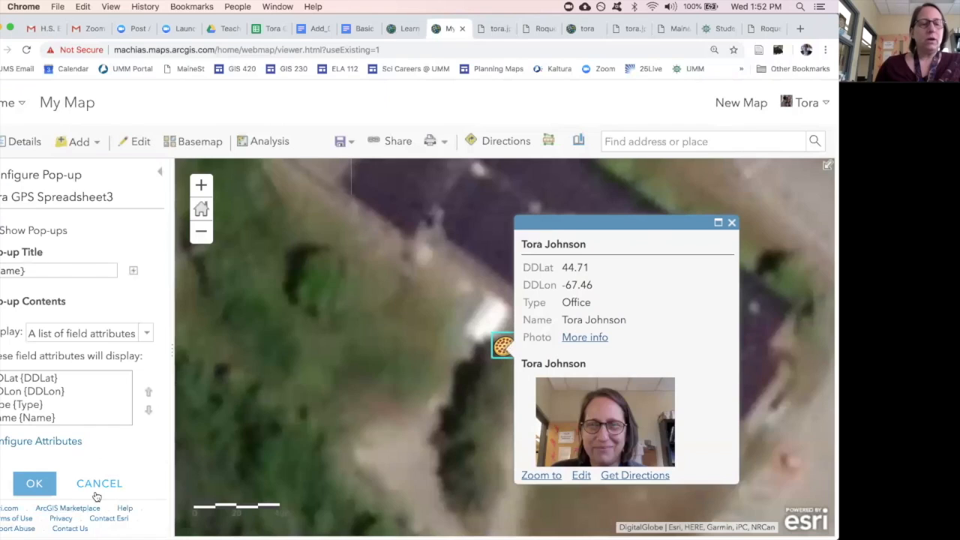
scroll(57, 442, down, 3)
scroll(57, 442, down, 5)
click(13, 328)
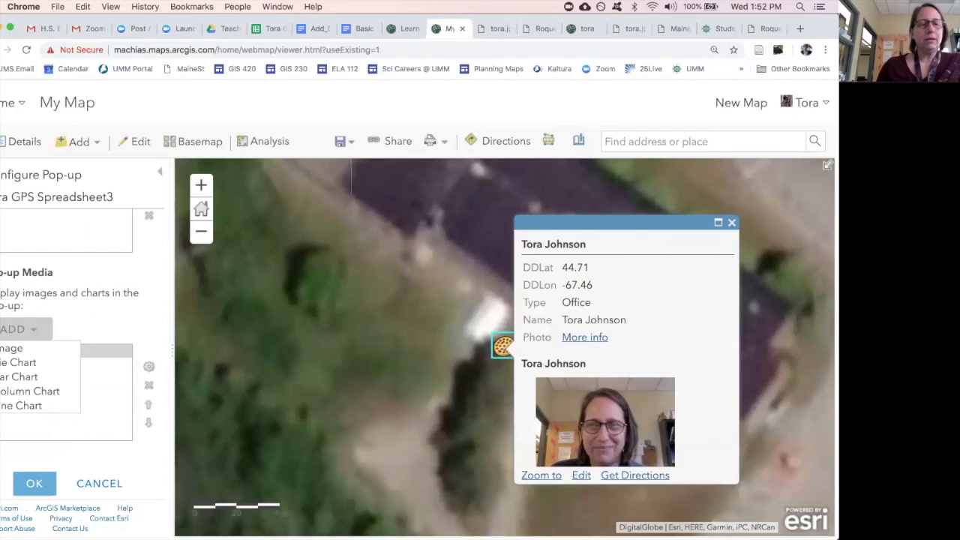
click(12, 347)
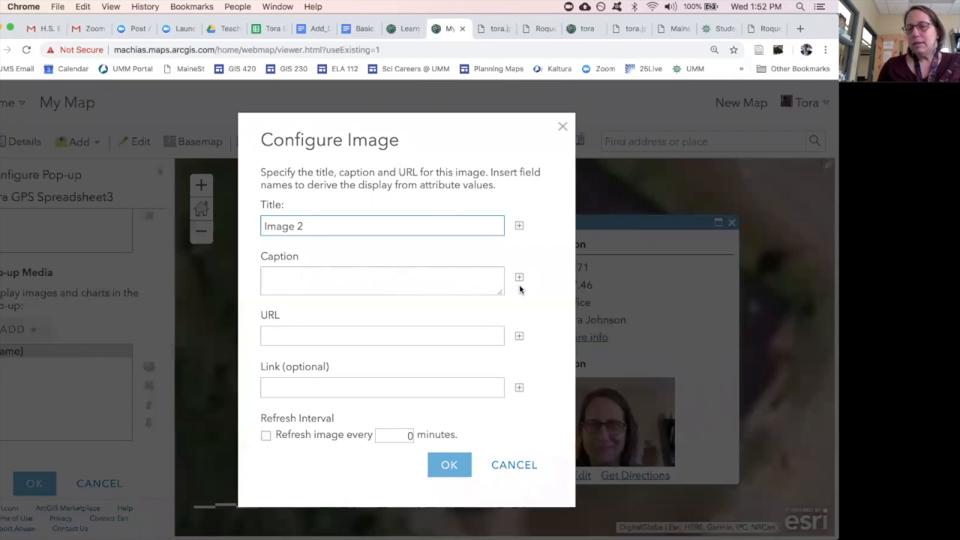
click(519, 226)
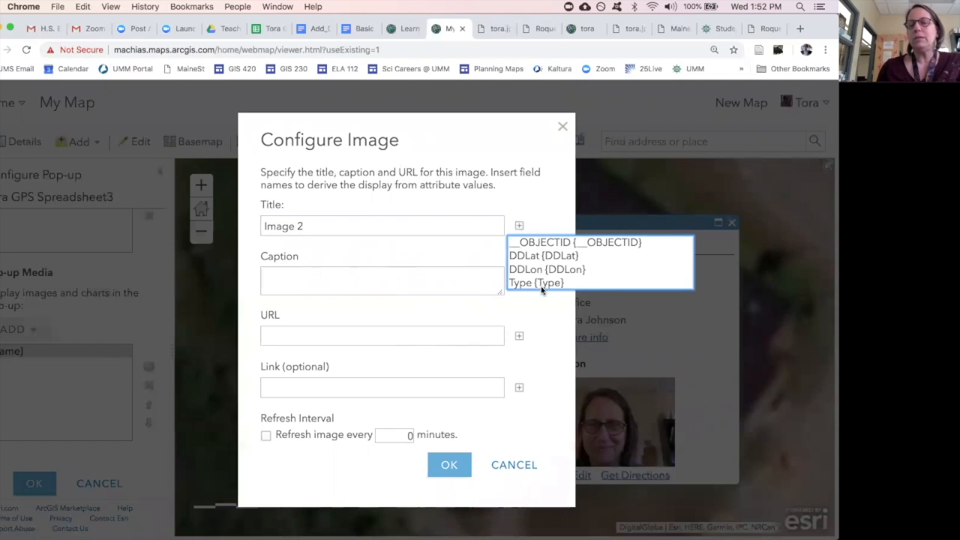
scroll(548, 270, down, 2)
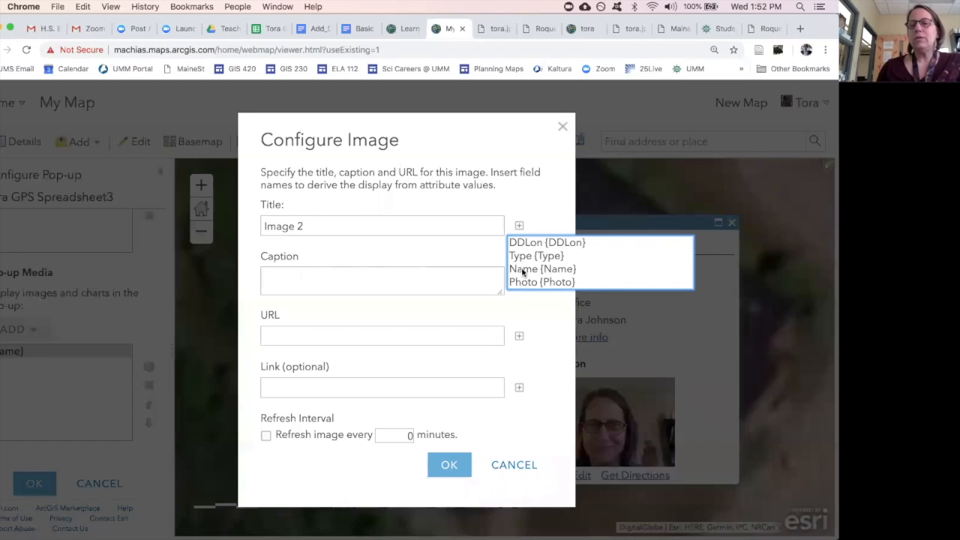
click(522, 269)
drag(300, 226, 241, 226)
key(BackSpace)
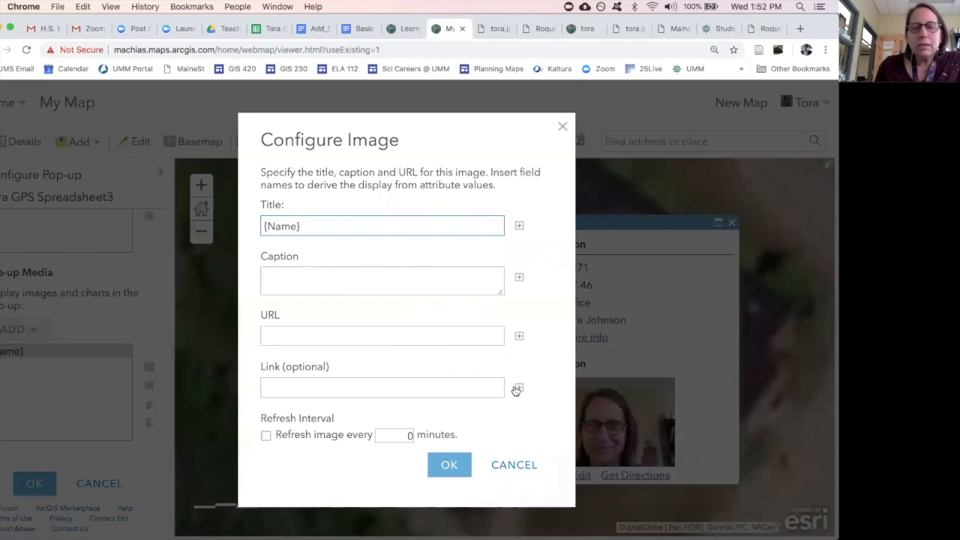
Step: Set the new image's URL and link to {Photo}, delete the older image, and save
click(518, 336)
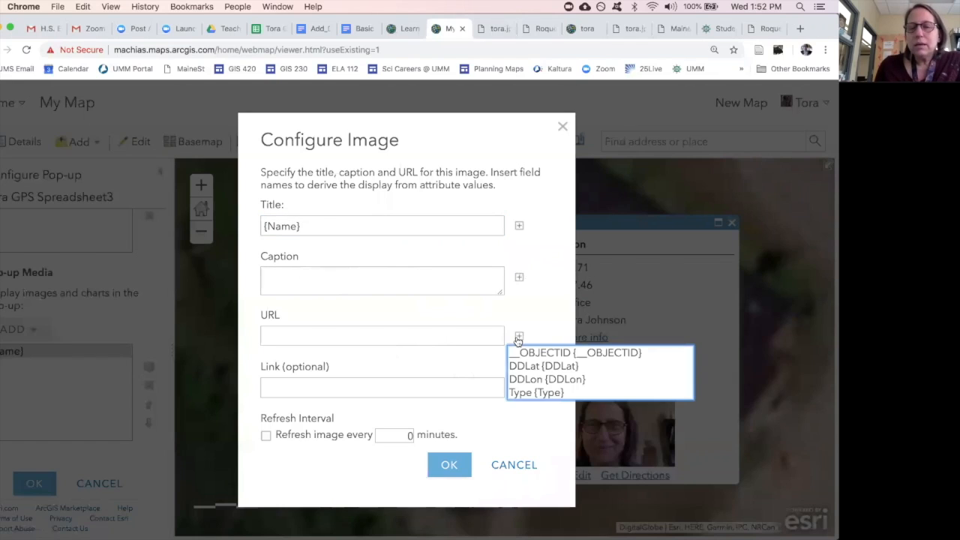
scroll(533, 392, down, 2)
click(516, 392)
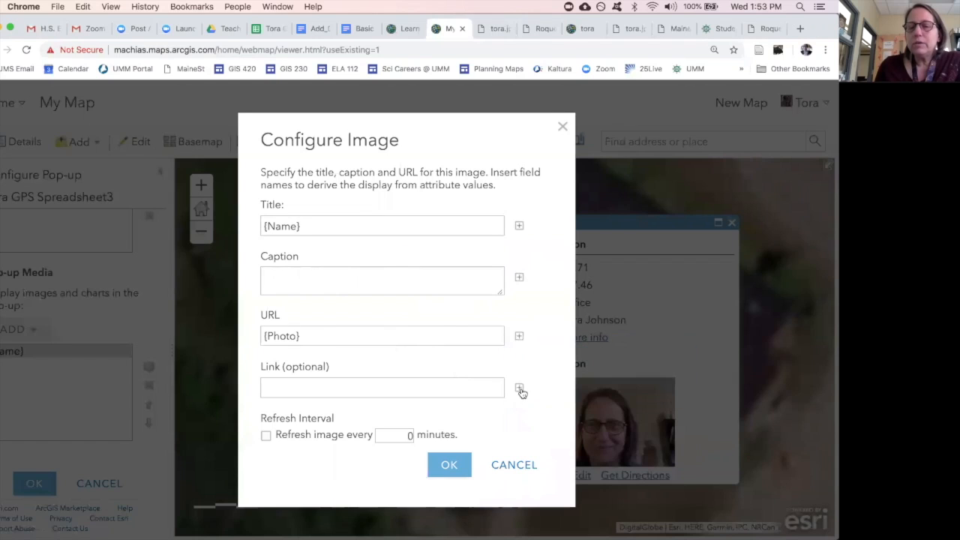
click(520, 388)
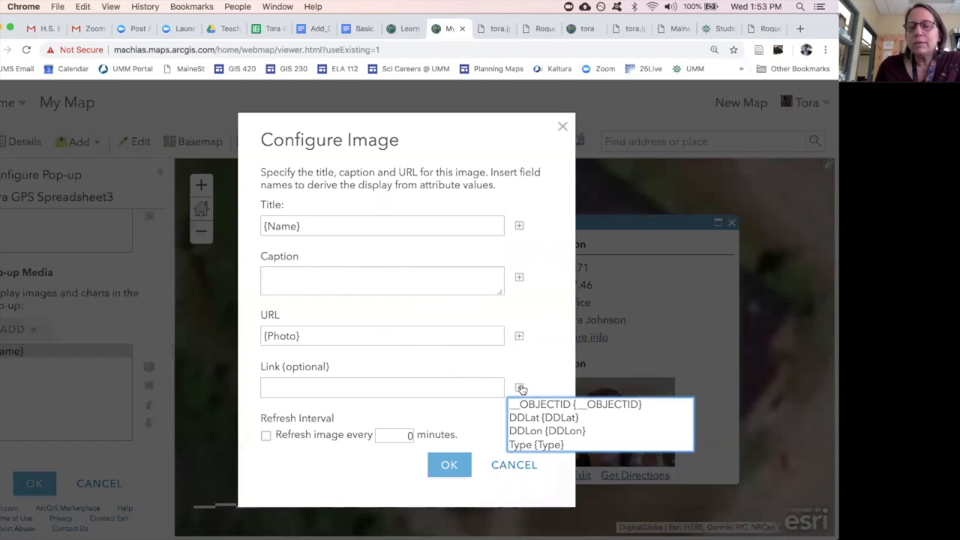
scroll(524, 443, down, 2)
click(528, 445)
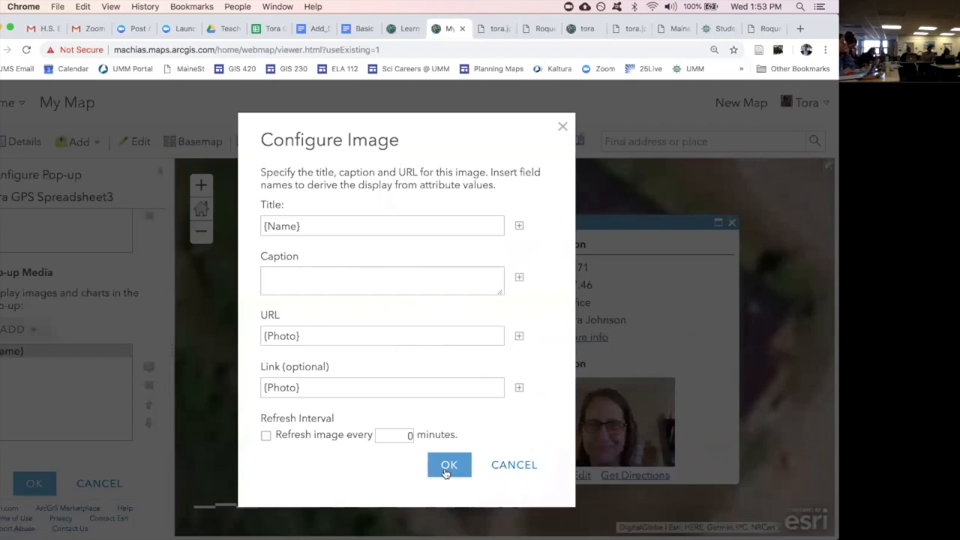
click(447, 466)
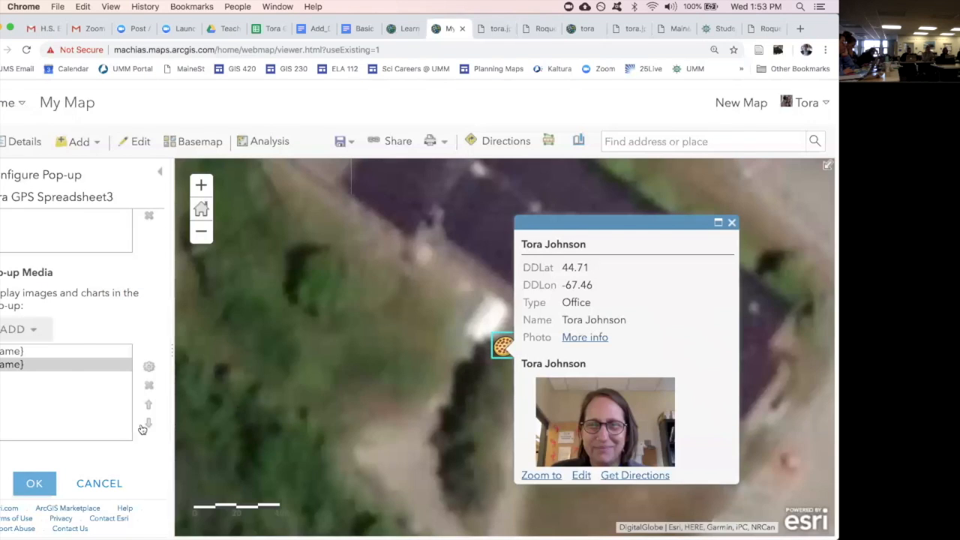
click(36, 355)
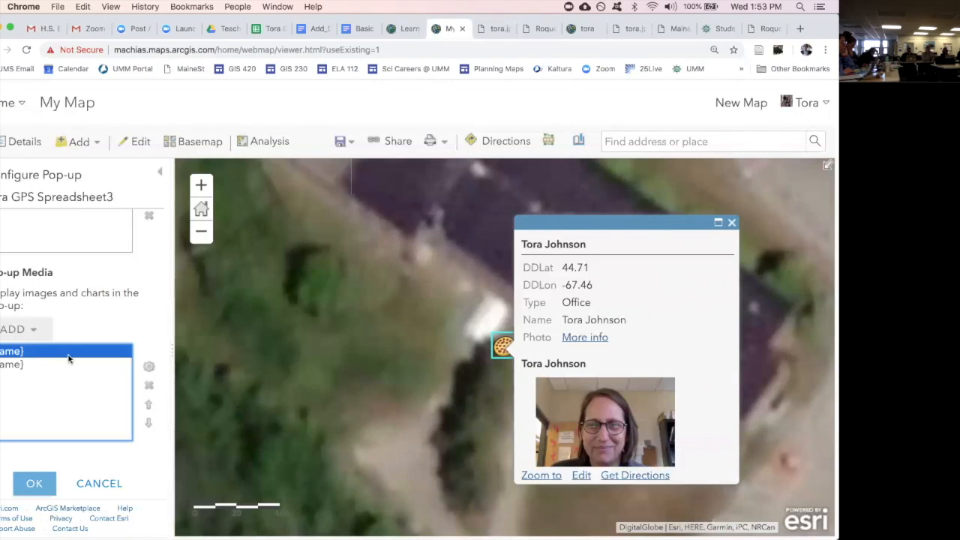
click(149, 384)
click(32, 484)
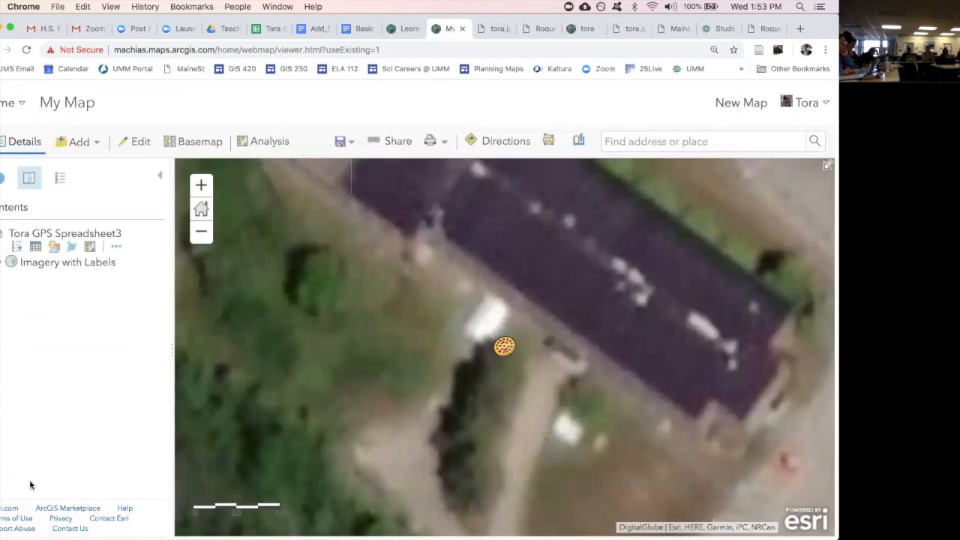
Step: Reopen the pizza point's pop-up and scroll down to view the portrait photo
click(501, 348)
scroll(634, 375, down, 1)
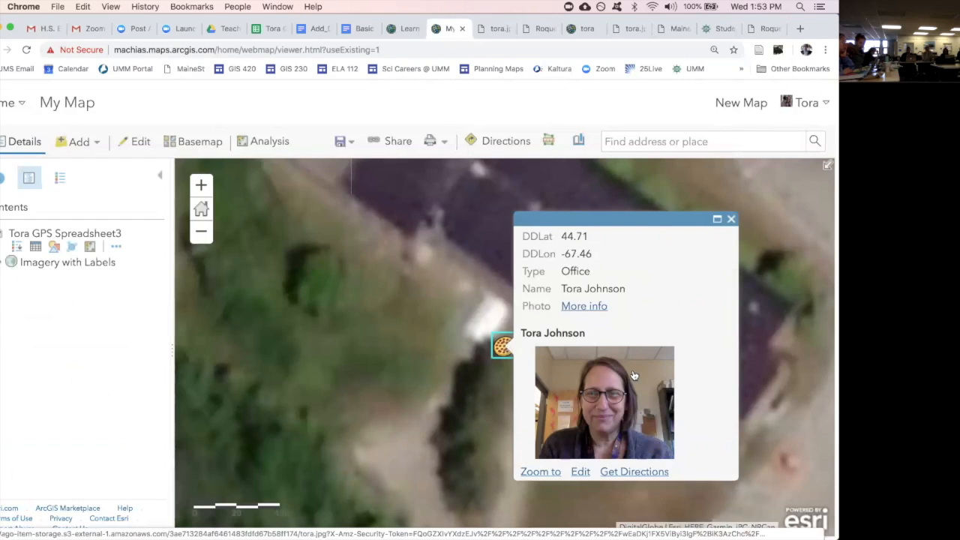
key(XF86AudioRaiseVolume)
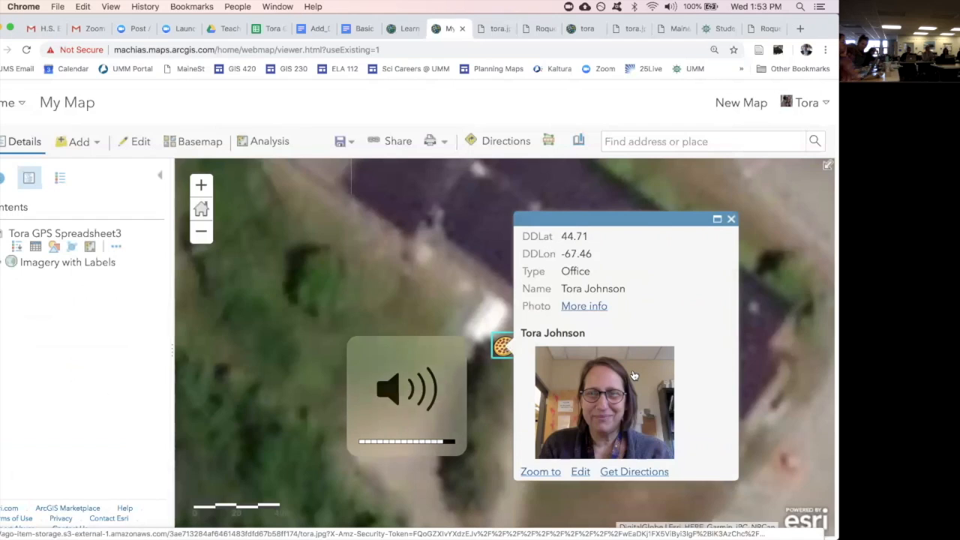